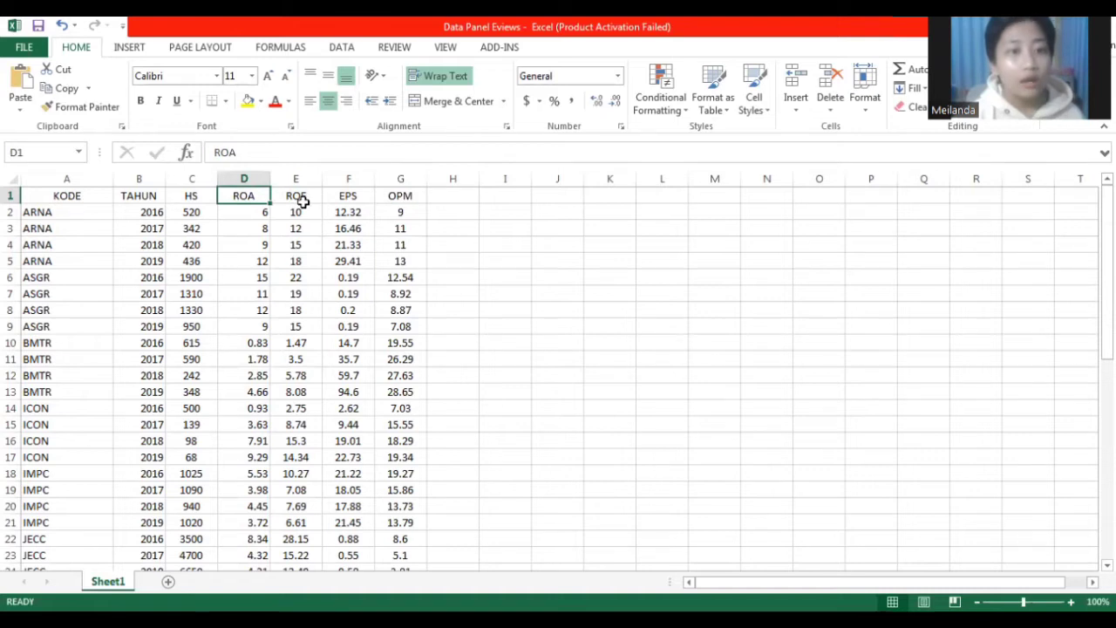
# Review the panel data's variable columns HS, ROA, ROE, EPS and OPM alongside the KODE and TAHUN identifiers.
pyautogui.click(356, 197)
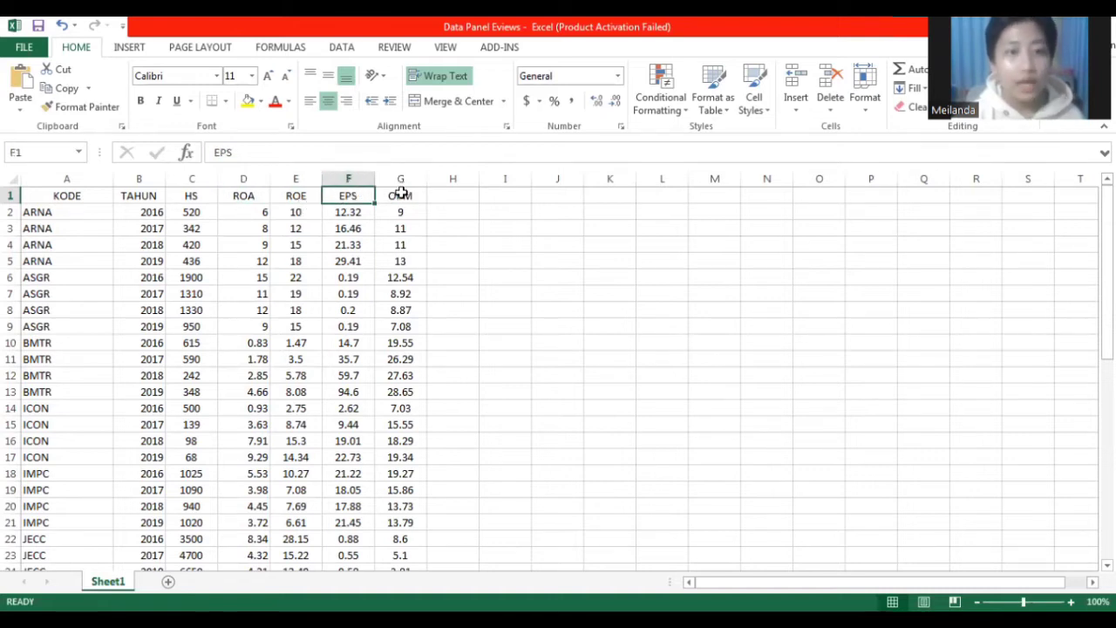
pyautogui.click(399, 196)
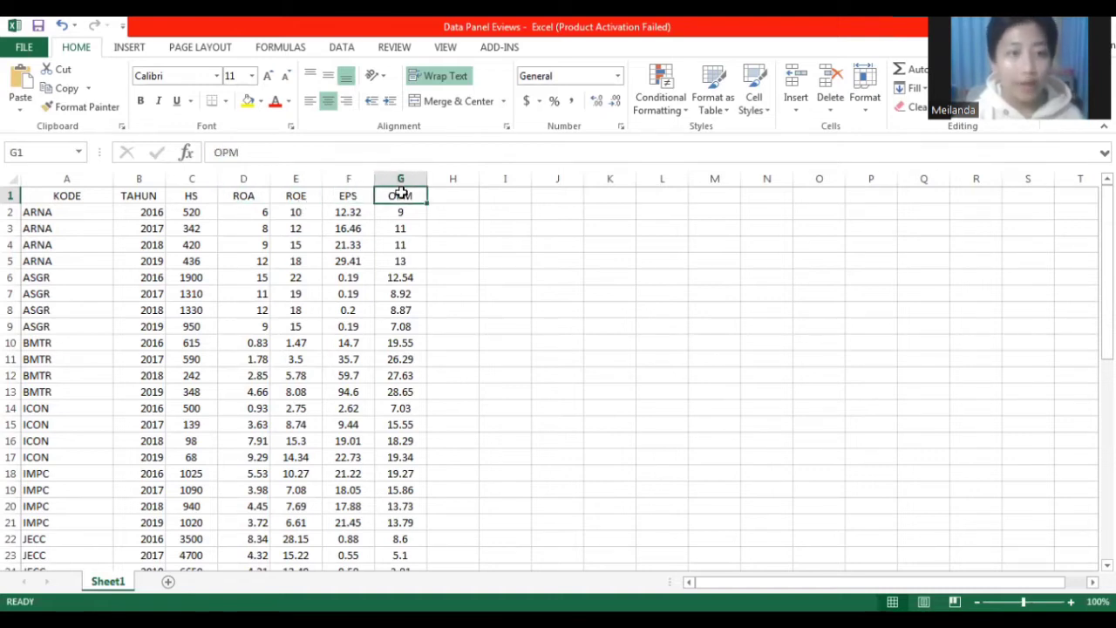
pyautogui.click(197, 195)
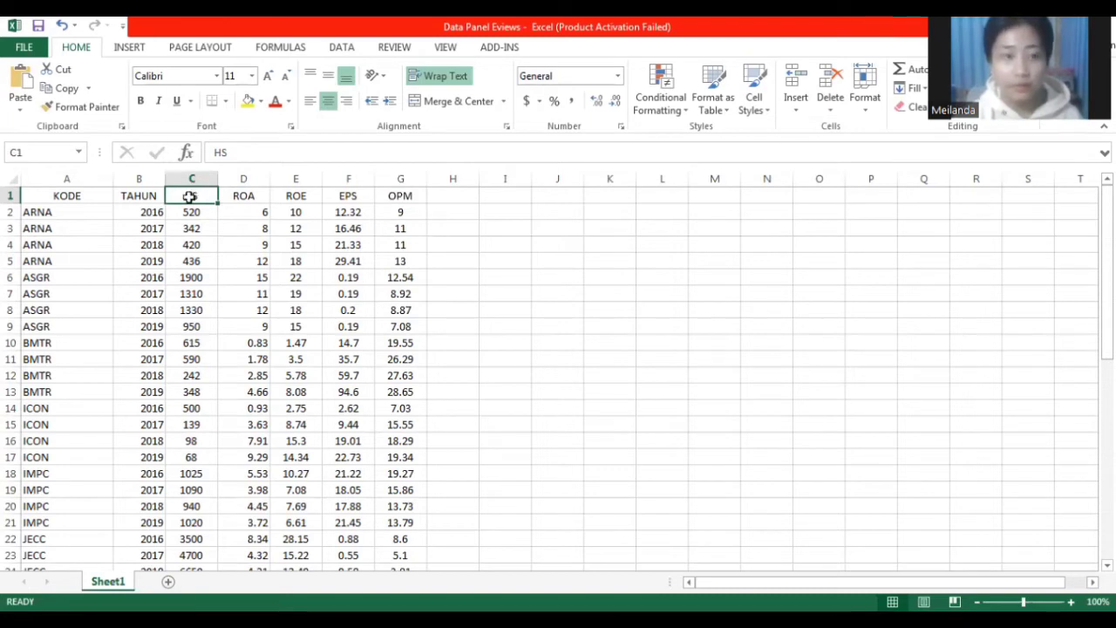
pyautogui.click(35, 198)
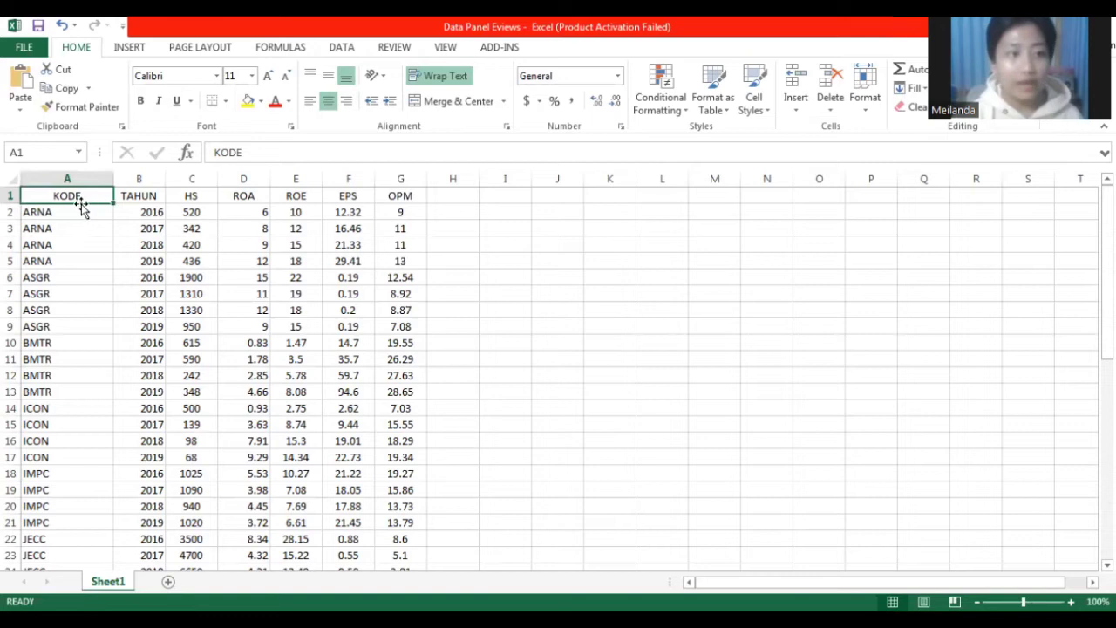
pyautogui.click(209, 197)
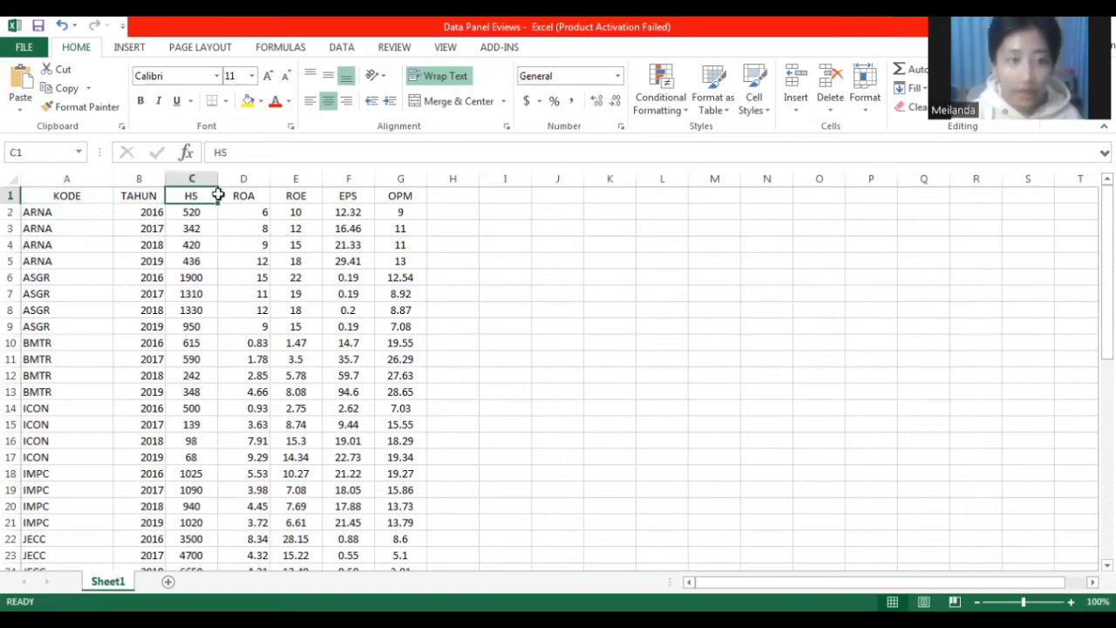
pyautogui.click(244, 192)
pyautogui.click(302, 180)
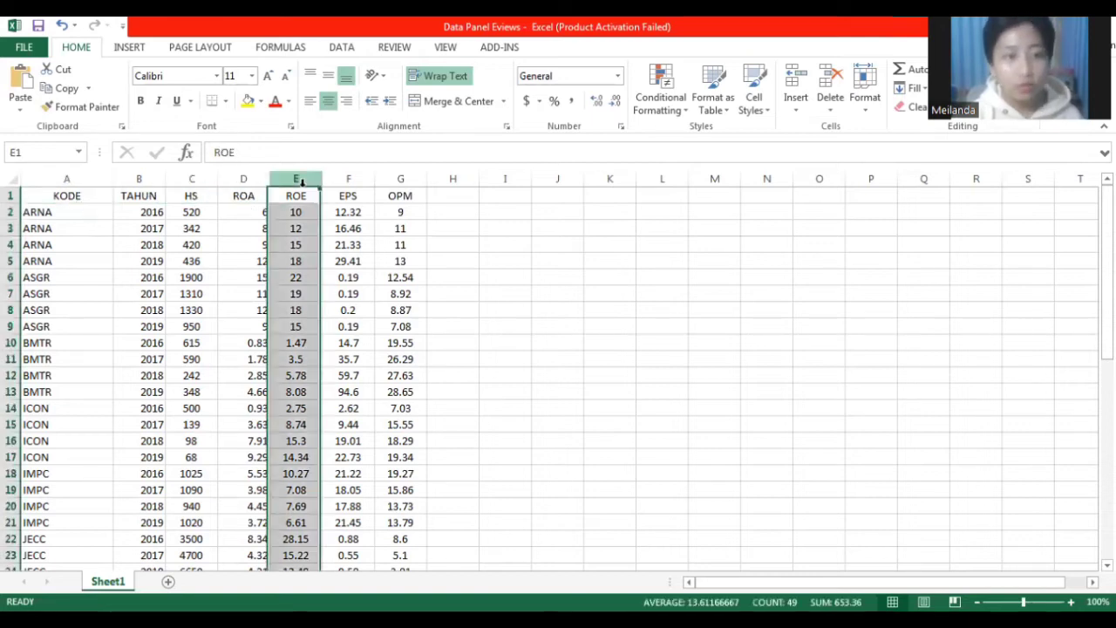
pyautogui.click(348, 180)
pyautogui.click(404, 179)
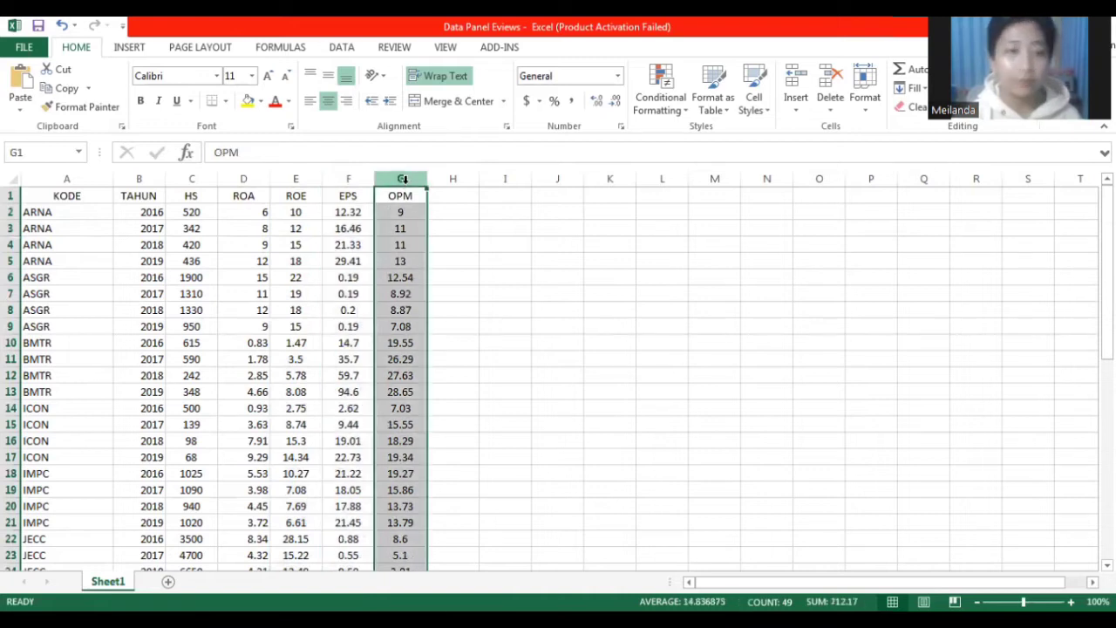
pyautogui.click(125, 210)
pyautogui.hotkey('shift', 'Down')
pyautogui.click(125, 210)
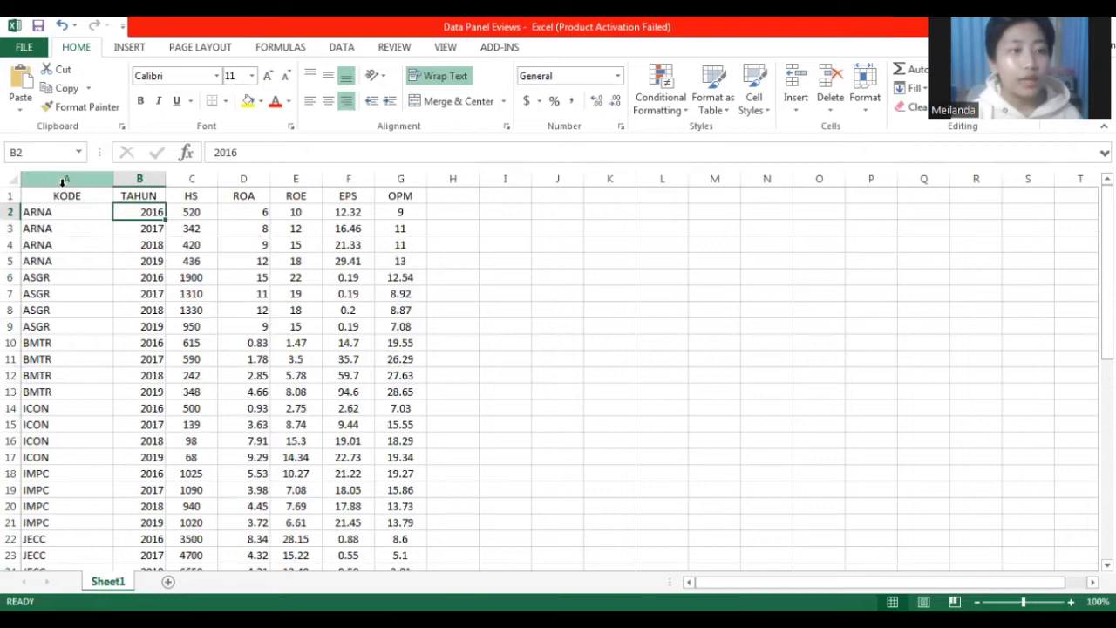
# Examine the company codes in the KODE column from the first to the last data row, and return to the header in A1.
pyautogui.click(61, 197)
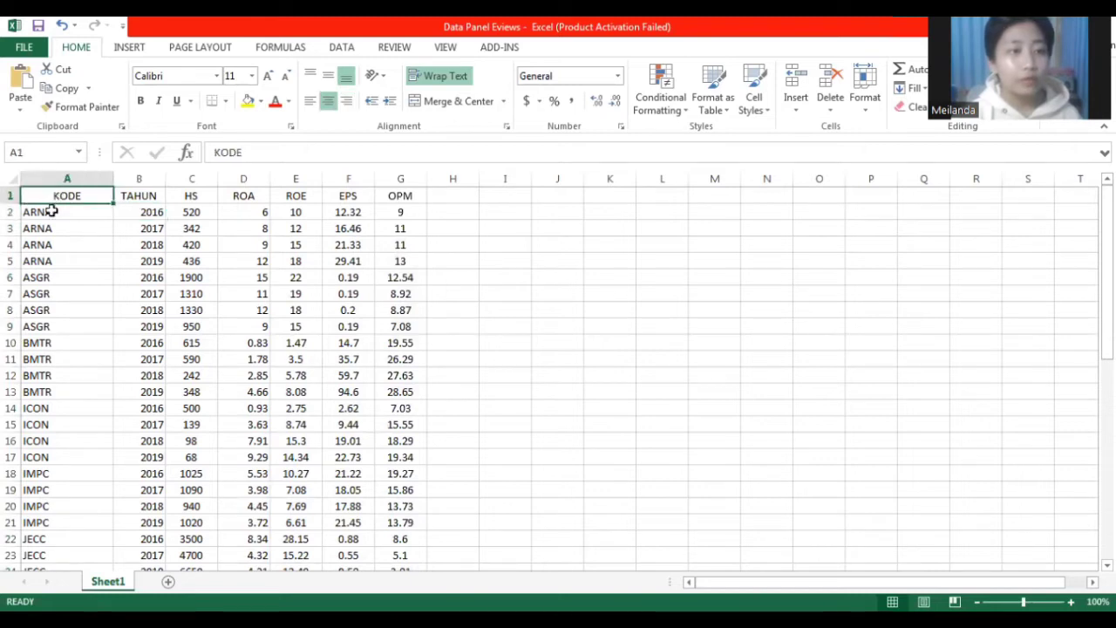
pyautogui.click(50, 210)
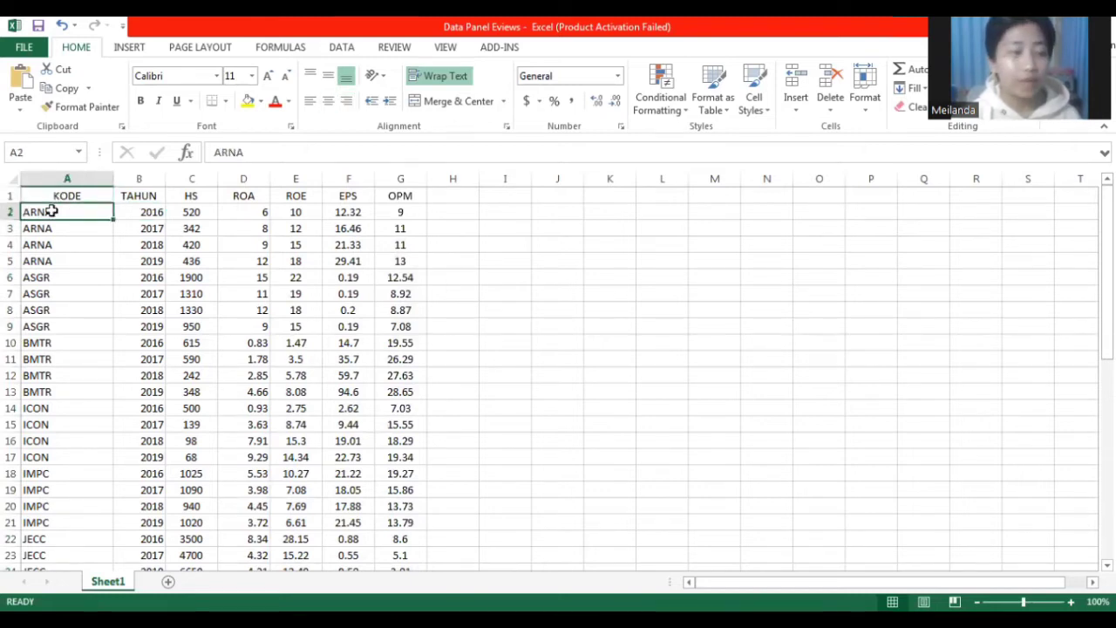
pyautogui.press('Down')
pyautogui.press('Down')
pyautogui.press('Down')
pyautogui.press('Down')
pyautogui.press('Down')
pyautogui.press('Down')
pyautogui.press('Down')
pyautogui.press('Down')
pyautogui.press('Down')
pyautogui.press('Down')
pyautogui.press('Down')
pyautogui.press('Down')
pyautogui.press('Down')
pyautogui.press('Down')
pyautogui.press('Down')
pyautogui.press('Down')
pyautogui.press('Down')
pyautogui.press('Down')
pyautogui.press('Down')
pyautogui.press('Down')
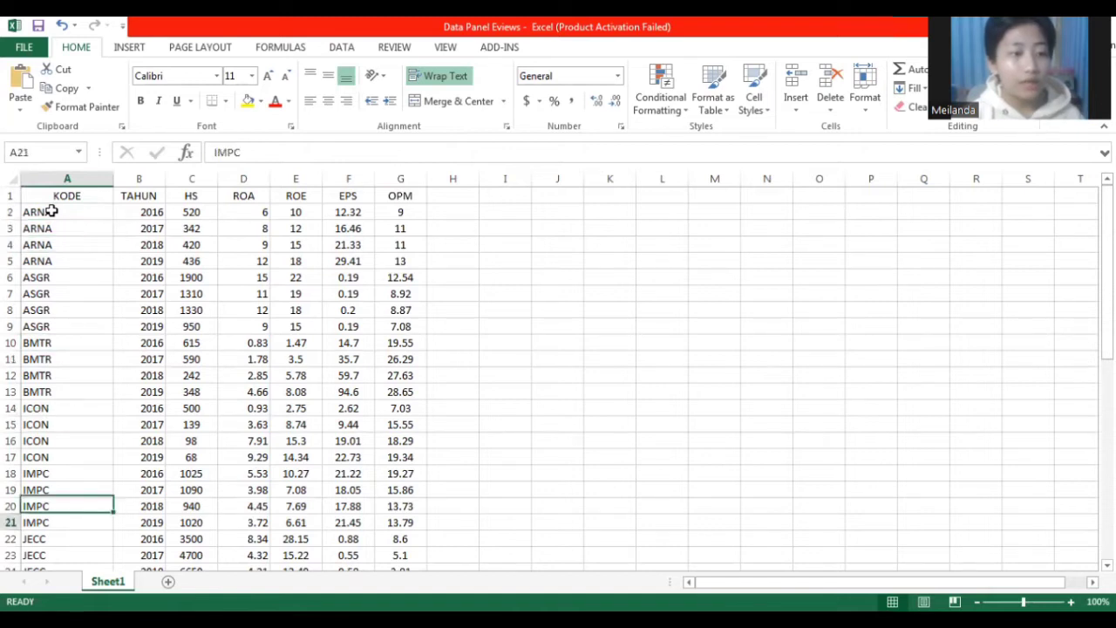
pyautogui.press('Down')
pyautogui.press('Down')
pyautogui.press('Down')
pyautogui.press('Down')
pyautogui.press('Down')
pyautogui.press('Down')
pyautogui.press('Down')
pyautogui.press('Down')
pyautogui.press('Down')
pyautogui.press('Down')
pyautogui.press('Down')
pyautogui.press('Down')
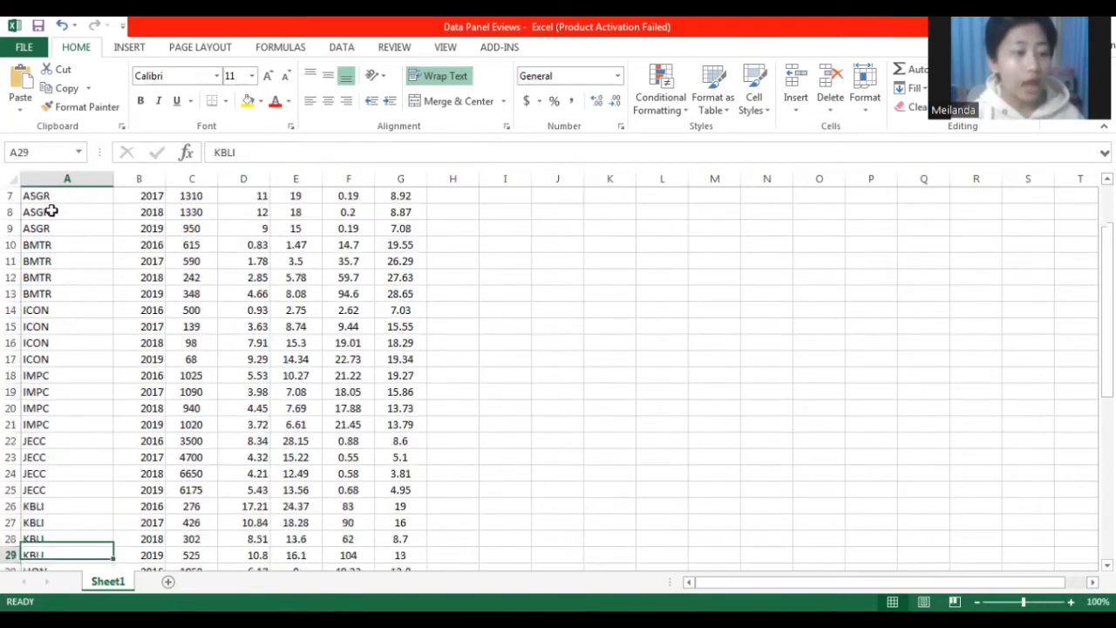
pyautogui.press('Down')
pyautogui.press('Down')
pyautogui.press('Down')
pyautogui.press('Down')
pyautogui.press('Down')
pyautogui.press('Down')
pyautogui.press('Down')
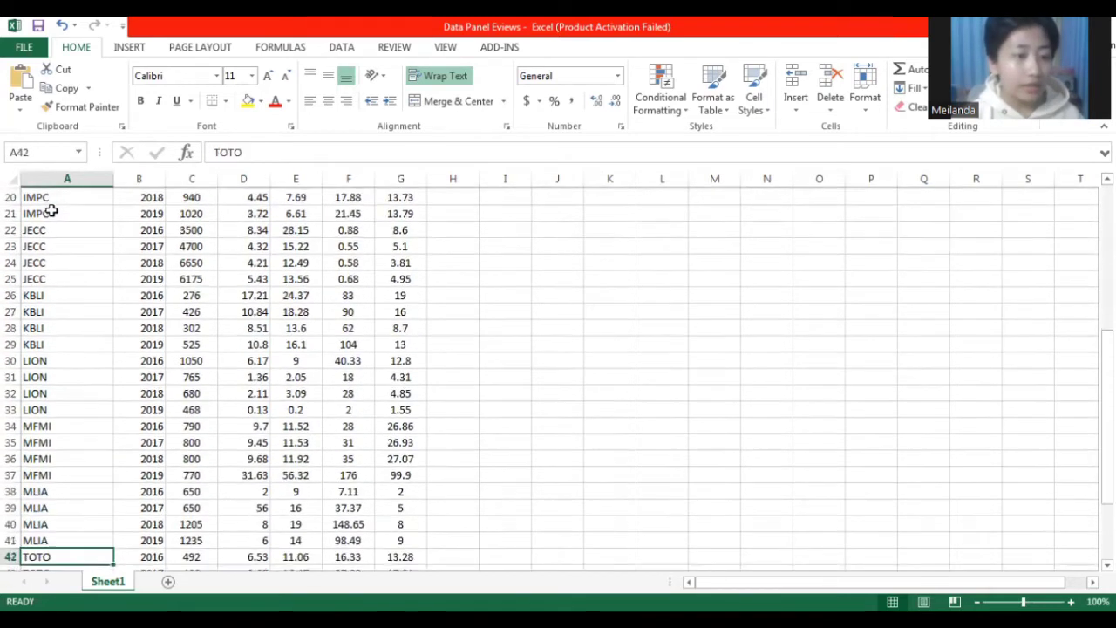
pyautogui.press('Down')
pyautogui.press('Down')
pyautogui.press('Down')
pyautogui.press('Down')
pyautogui.press('Down')
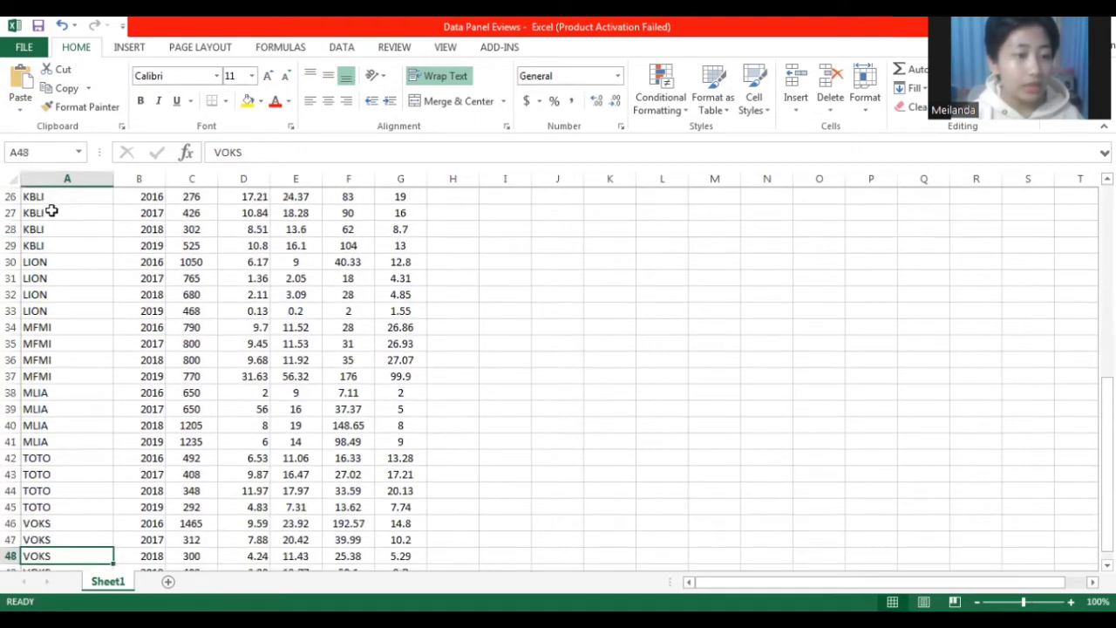
pyautogui.press('Up')
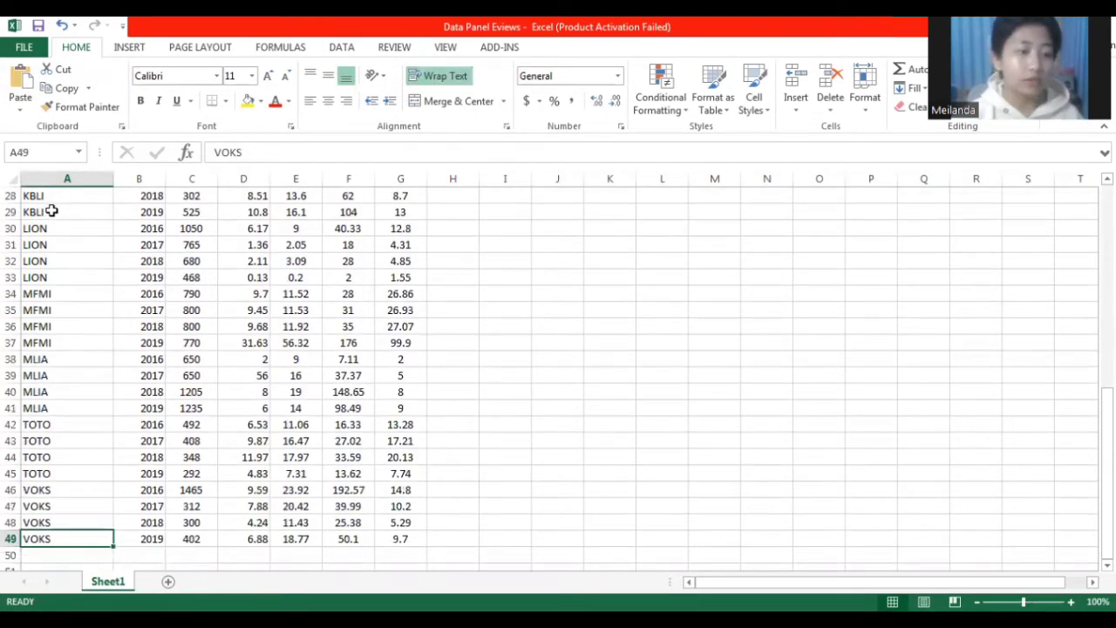
pyautogui.press('Up')
pyautogui.press('Up')
pyautogui.press('Up')
pyautogui.press('Up')
pyautogui.press('Up')
pyautogui.press('Up')
pyautogui.press('Up')
pyautogui.press('Up')
pyautogui.press('Up')
pyautogui.press('Up')
pyautogui.press('Up')
pyautogui.press('Up')
pyautogui.press('Up')
pyautogui.press('Up')
pyautogui.press('Up')
pyautogui.press('Up')
pyautogui.press('Up')
pyautogui.press('Up')
pyautogui.press('Up')
pyautogui.press('Up')
pyautogui.press('Up')
pyautogui.press('Up')
pyautogui.press('Up')
pyautogui.press('Up')
pyautogui.press('Up')
pyautogui.press('Up')
pyautogui.press('Up')
pyautogui.press('Up')
pyautogui.press('Up')
pyautogui.press('Up')
pyautogui.press('Up')
pyautogui.press('Up')
pyautogui.press('Up')
pyautogui.press('Up')
pyautogui.press('Up')
pyautogui.press('Up')
pyautogui.press('Up')
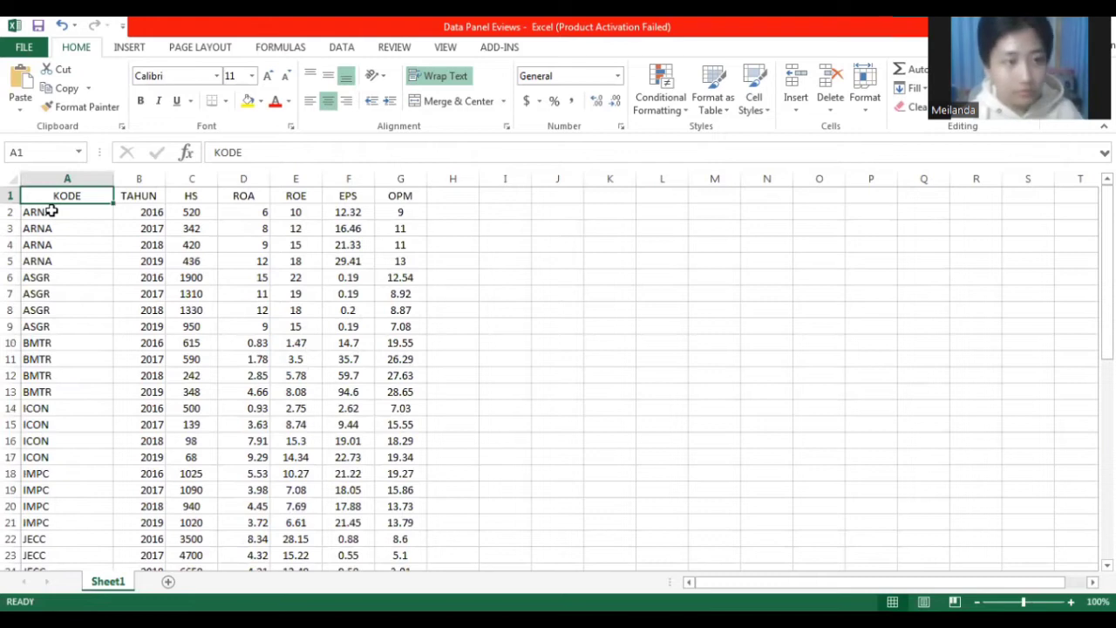
# Examine the years in the TAHUN column for each company, from the header down to the last company's rows.
pyautogui.press('Right')
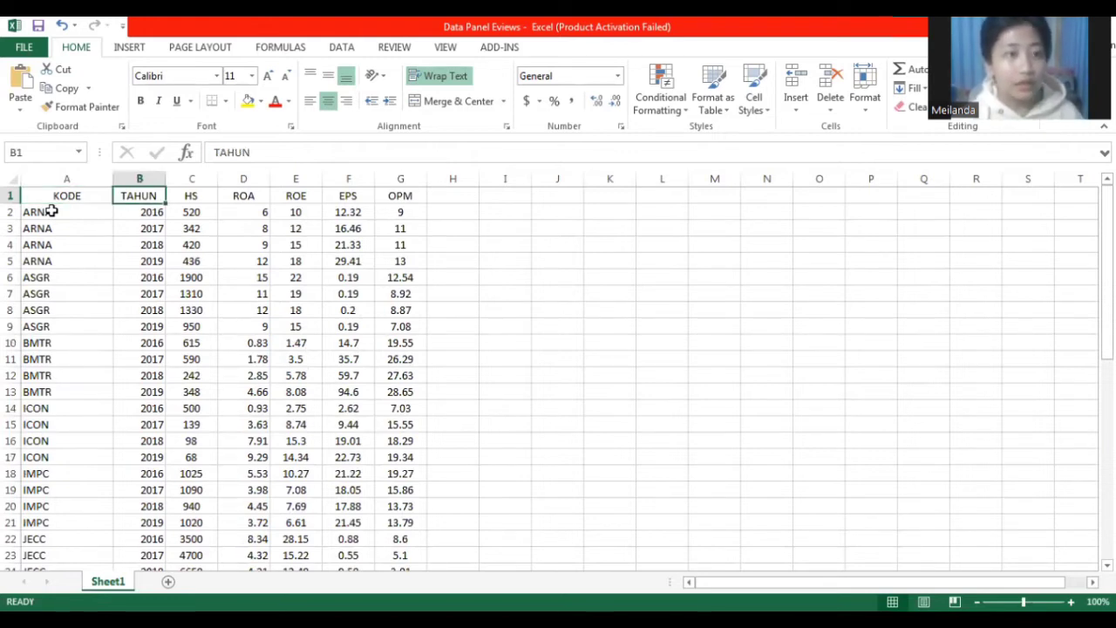
pyautogui.press('Down')
pyautogui.press('Down')
pyautogui.press('Down')
pyautogui.press('Down')
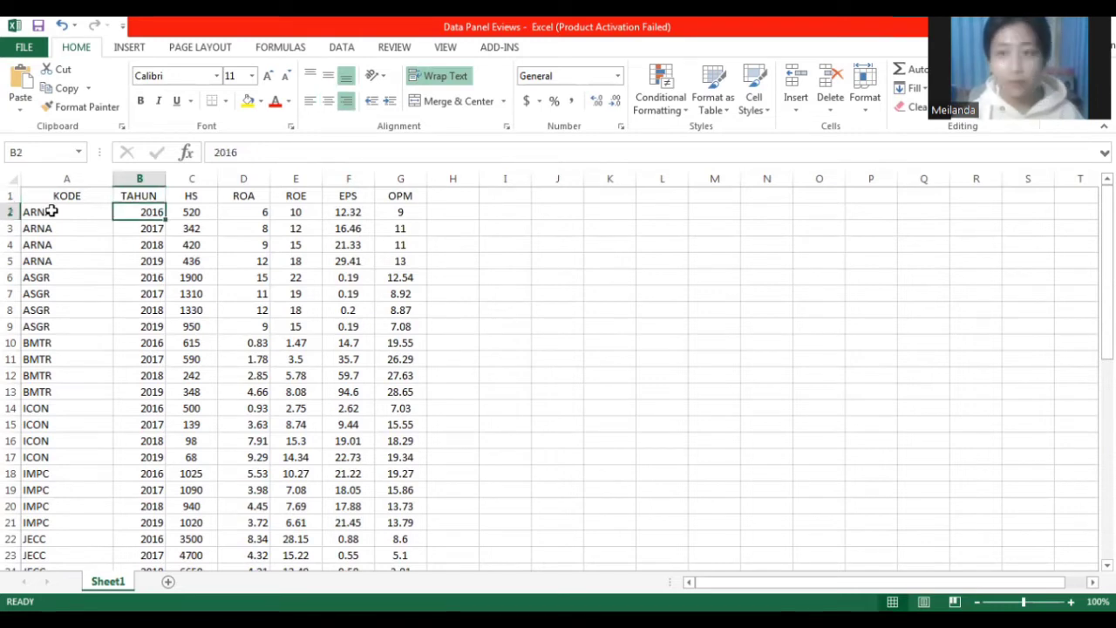
pyautogui.press('Down')
pyautogui.press('Down')
pyautogui.press('Down')
pyautogui.press('Down')
pyautogui.press('Down')
pyautogui.press('Down')
pyautogui.press('Down')
pyautogui.press('Down')
pyautogui.press('Down')
pyautogui.press('Down')
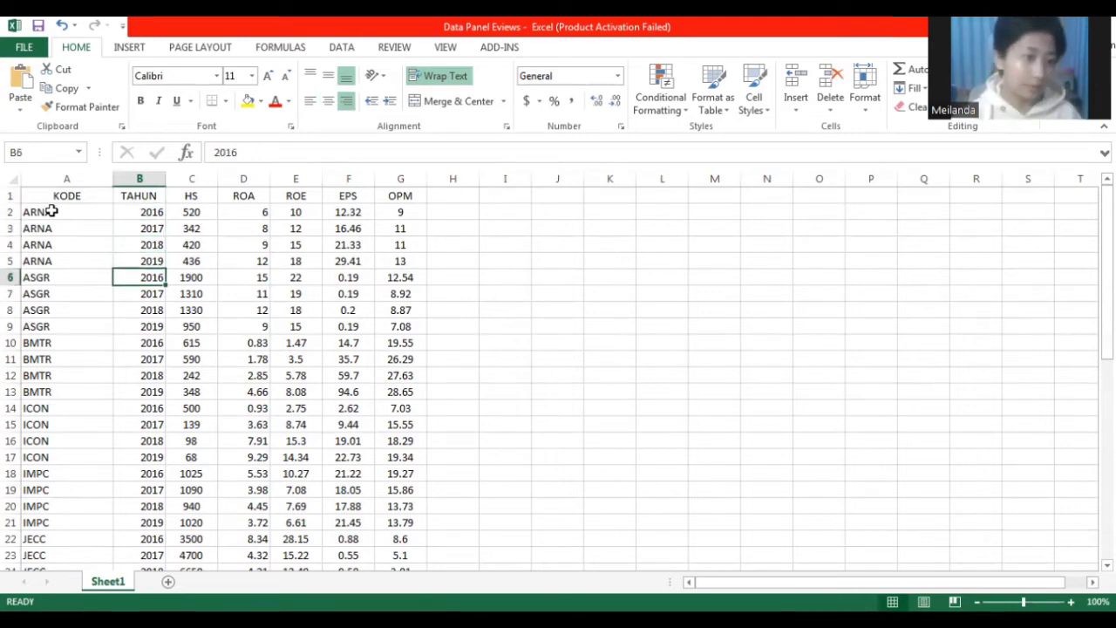
pyautogui.press('Down')
pyautogui.press('Down')
pyautogui.press('Down')
pyautogui.press('Down')
pyautogui.press('Down')
pyautogui.press('Down')
pyautogui.press('Down')
pyautogui.press('Down')
pyautogui.press('Down')
pyautogui.press('Down')
pyautogui.press('Down')
pyautogui.press('Down')
pyautogui.press('Down')
pyautogui.press('Down')
pyautogui.press('Down')
pyautogui.press('Down')
pyautogui.press('Down')
pyautogui.press('Down')
pyautogui.press('Down')
pyautogui.press('Down')
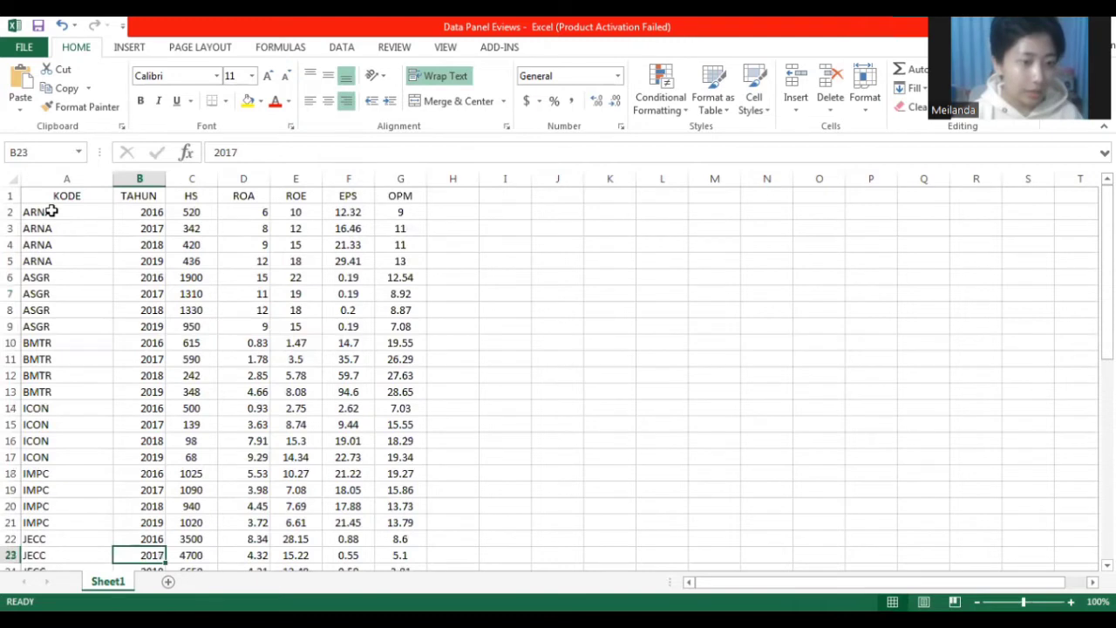
pyautogui.press('Down')
pyautogui.press('Down')
pyautogui.press('Down')
pyautogui.press('Down')
pyautogui.press('Down')
pyautogui.press('Down')
pyautogui.press('Down')
pyautogui.press('Down')
pyautogui.press('Down')
pyautogui.press('Down')
pyautogui.press('Down')
pyautogui.press('Down')
pyautogui.press('Down')
pyautogui.press('Down')
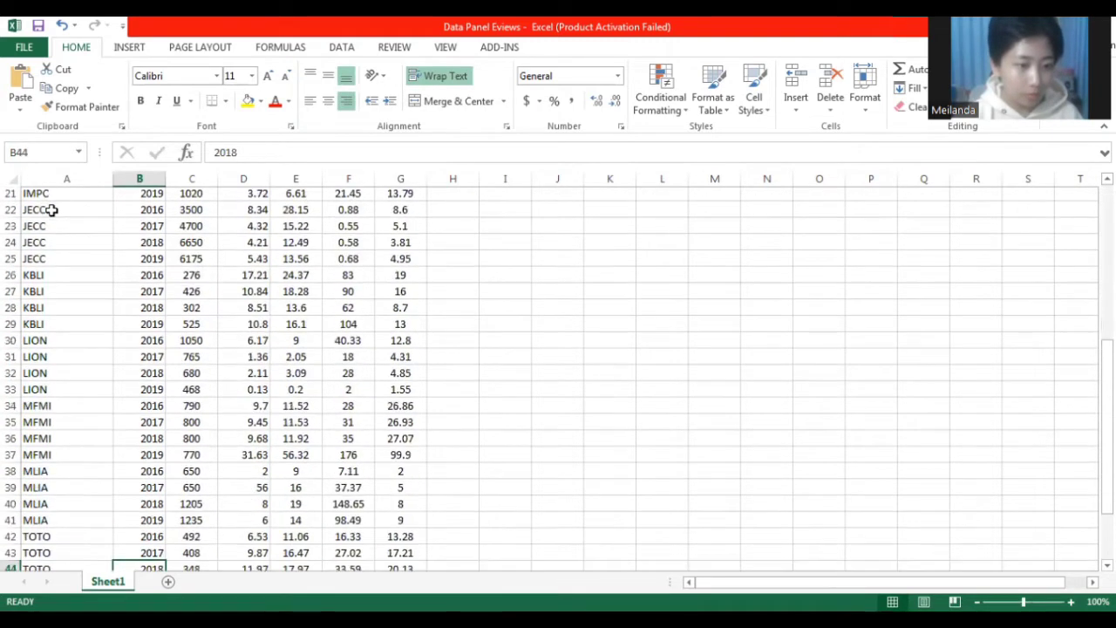
pyautogui.press('Up')
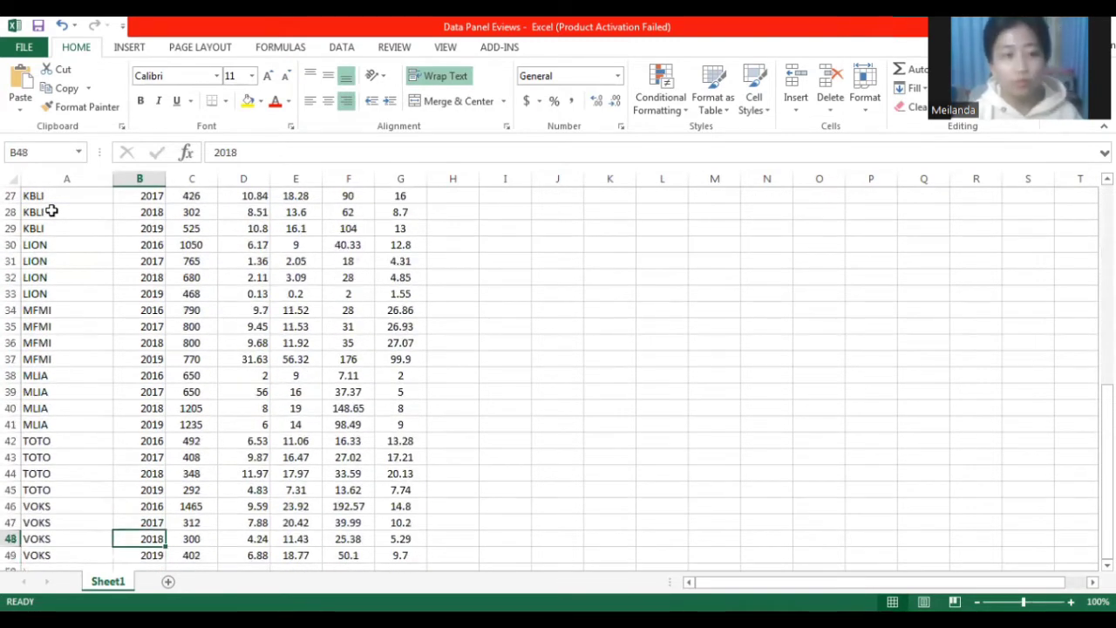
# Examine the TAHUN years from the last company's rows back up to the first data row in B2.
pyautogui.press('Up')
pyautogui.press('Up')
pyautogui.press('Up')
pyautogui.press('Up')
pyautogui.press('Up')
pyautogui.press('Up')
pyautogui.press('Up')
pyautogui.press('Up')
pyautogui.press('Up')
pyautogui.press('Up')
pyautogui.press('Up')
pyautogui.press('Up')
pyautogui.press('Up')
pyautogui.press('Up')
pyautogui.press('Up')
pyautogui.press('Up')
pyautogui.press('Up')
pyautogui.press('Up')
pyautogui.press('Up')
pyautogui.press('Up')
pyautogui.press('Up')
pyautogui.press('Up')
pyautogui.press('Up')
pyautogui.press('Up')
pyautogui.press('Up')
pyautogui.press('Up')
pyautogui.press('Up')
pyautogui.press('Up')
pyautogui.press('Up')
pyautogui.press('Up')
pyautogui.press('Up')
pyautogui.press('Up')
pyautogui.press('Up')
pyautogui.press('Up')
pyautogui.press('Up')
pyautogui.press('Up')
pyautogui.press('Up')
pyautogui.press('Up')
pyautogui.press('Up')
pyautogui.press('Up')
pyautogui.press('Down')
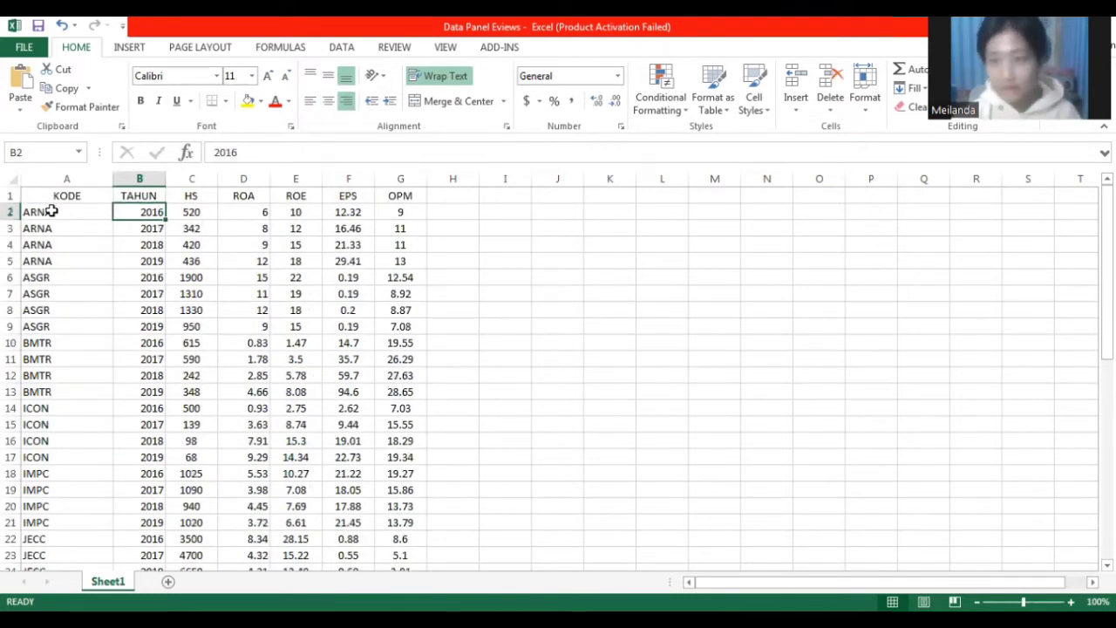
# Examine the HS, ROA, ROE and EPS values in the rows of the first companies, from ARNA to BMTR.
pyautogui.press('Right')
pyautogui.press('Right')
pyautogui.press('Right')
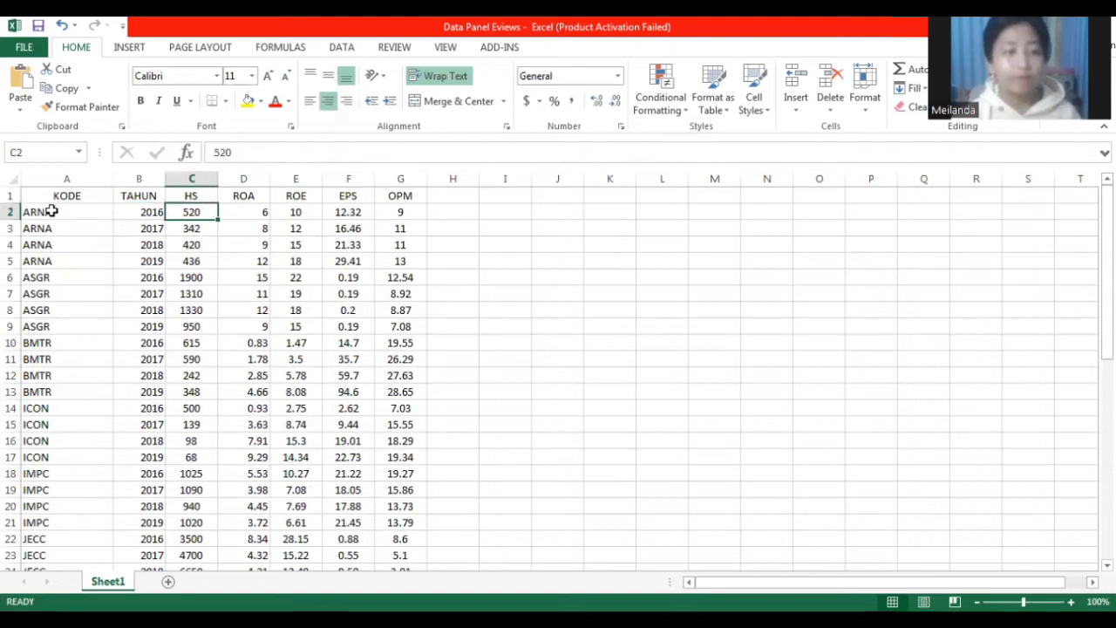
pyautogui.press('Down')
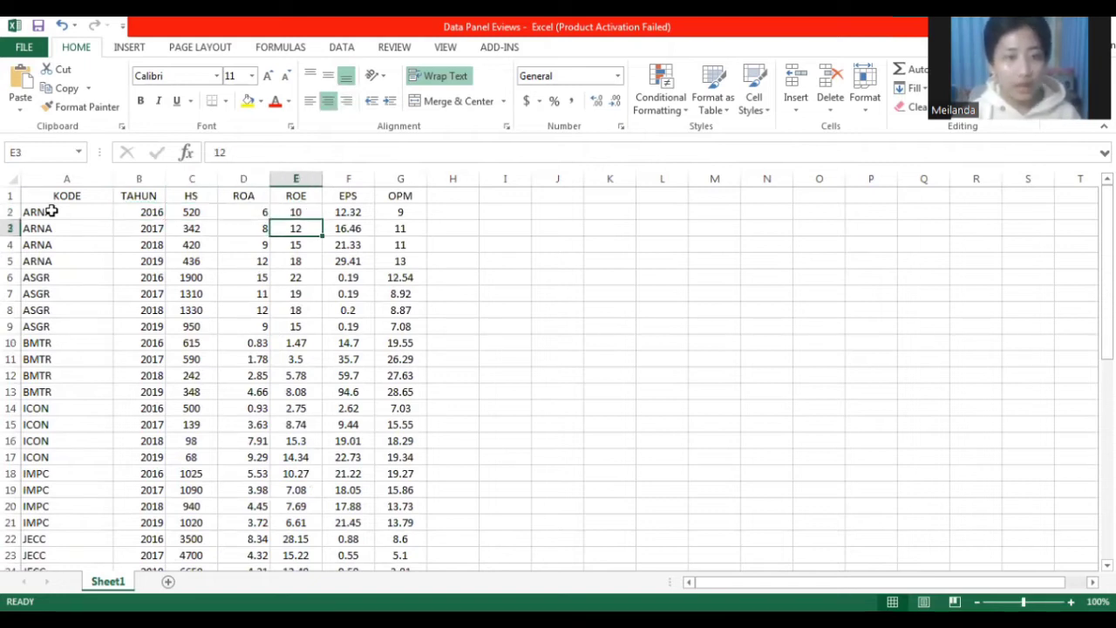
pyautogui.press('Left')
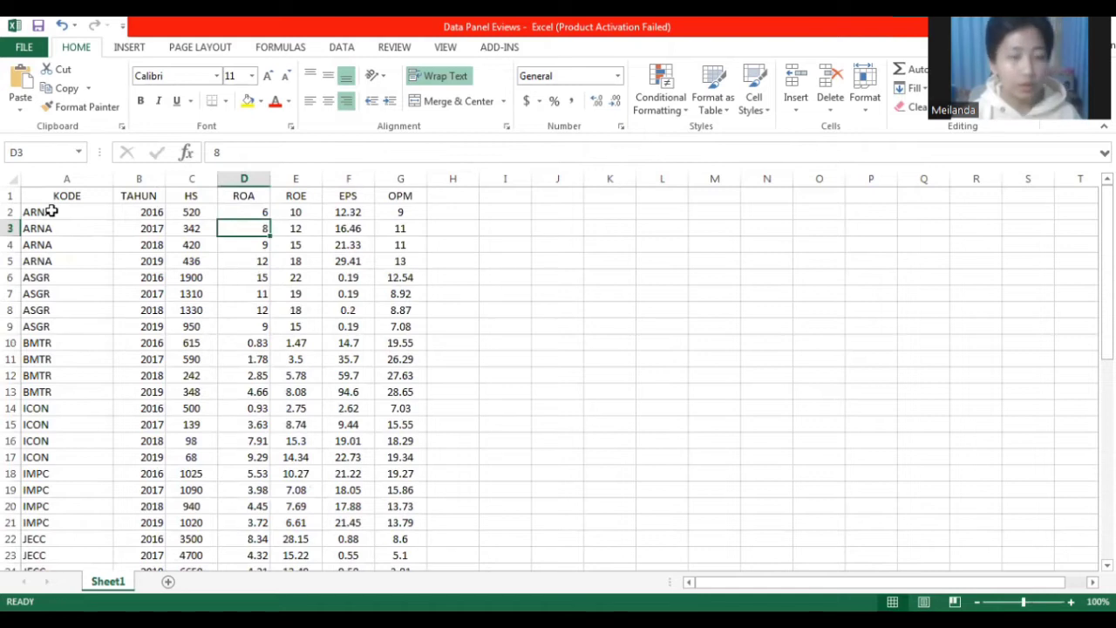
pyautogui.press('Right')
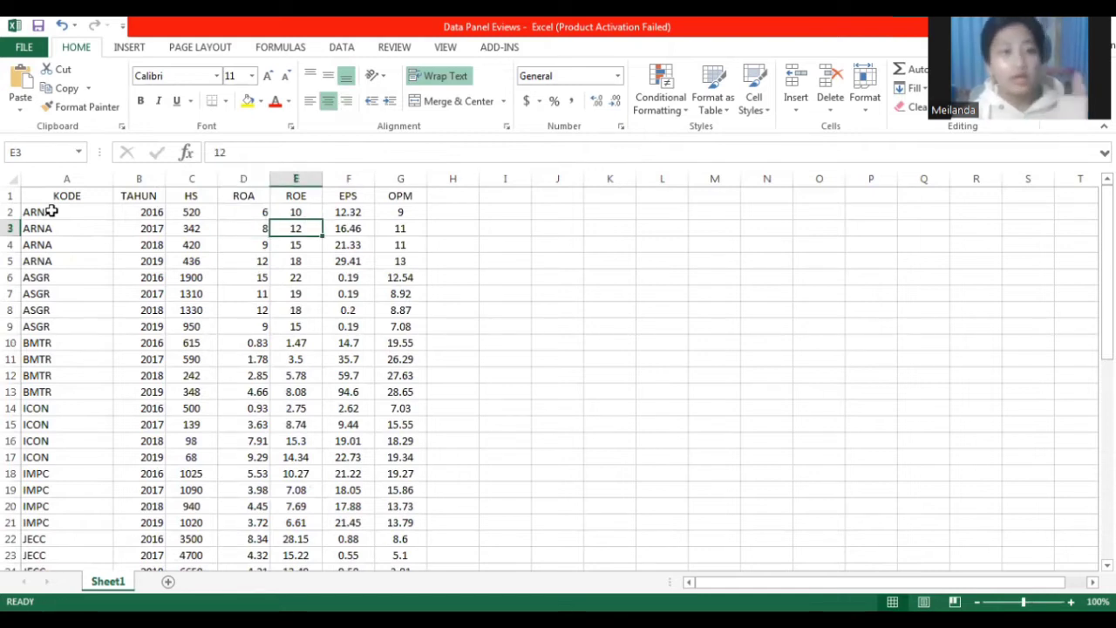
pyautogui.press('Down')
pyautogui.press('Down')
pyautogui.press('Down')
pyautogui.press('Down')
pyautogui.press('Down')
pyautogui.press('Down')
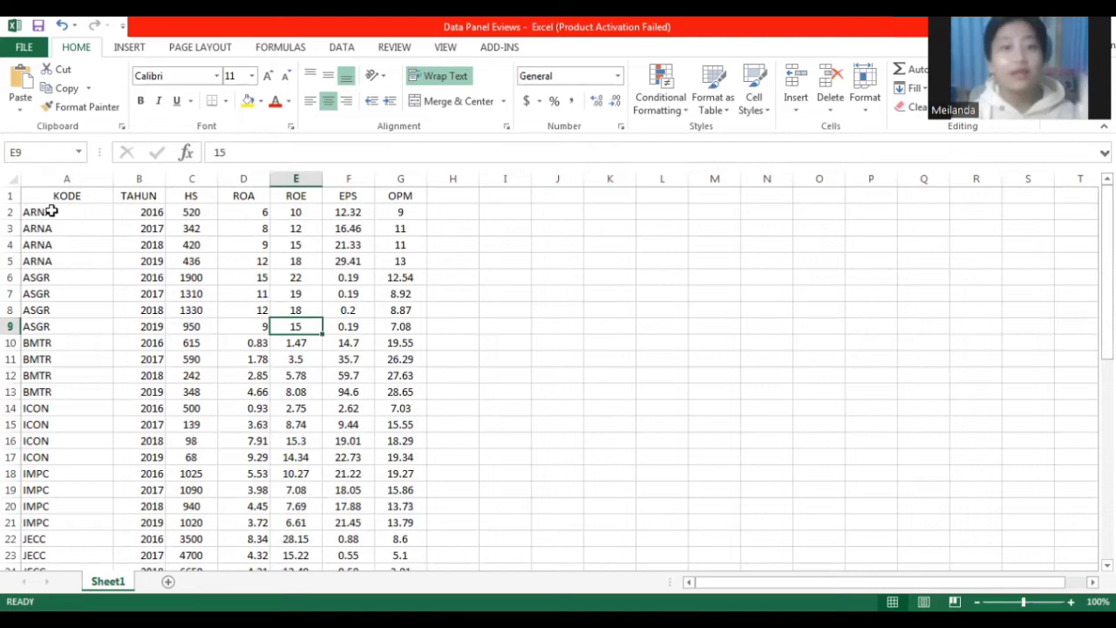
pyautogui.press('Right')
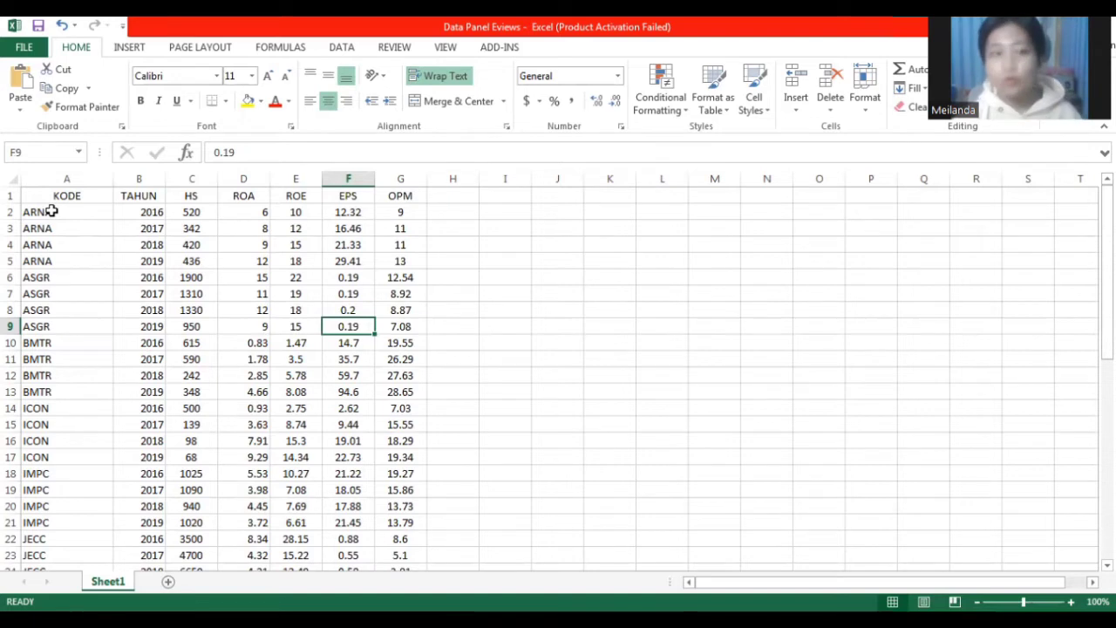
pyautogui.press('Left')
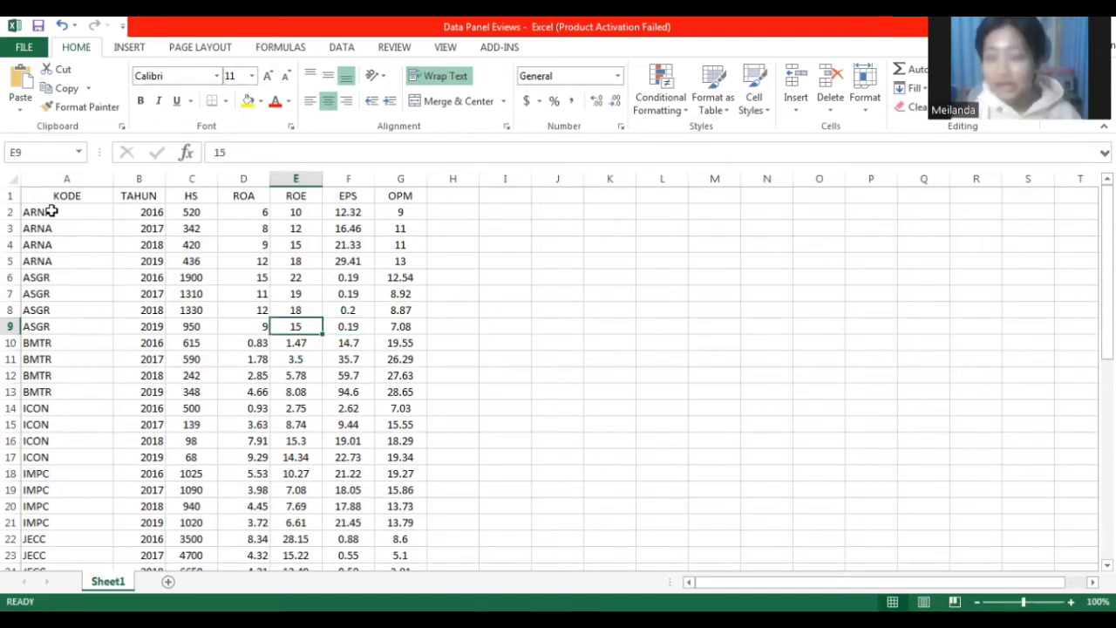
pyautogui.press('Down')
pyautogui.press('Down')
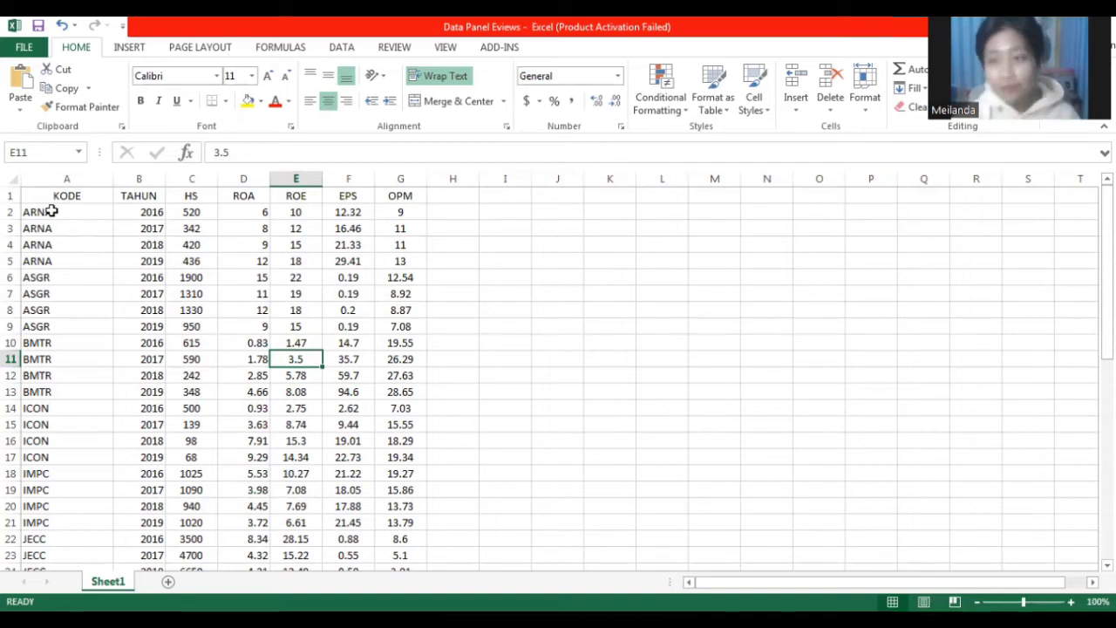
pyautogui.press('Down')
# Return to the header row and review the variable headers HS, ROA, ROE and EPS.
pyautogui.press('Up')
pyautogui.press('Up')
pyautogui.press('Up')
pyautogui.press('Up')
pyautogui.press('Up')
pyautogui.press('Up')
pyautogui.press('Up')
pyautogui.press('Up')
pyautogui.press('Up')
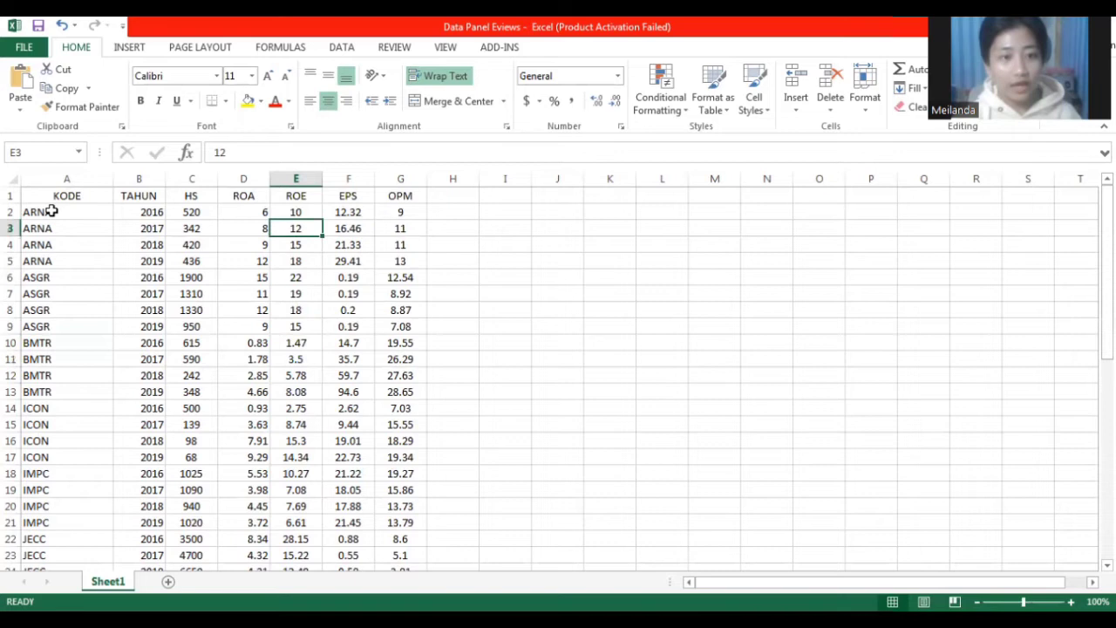
pyautogui.press('Down')
pyautogui.press('Up')
pyautogui.press('Up')
pyautogui.press('Up')
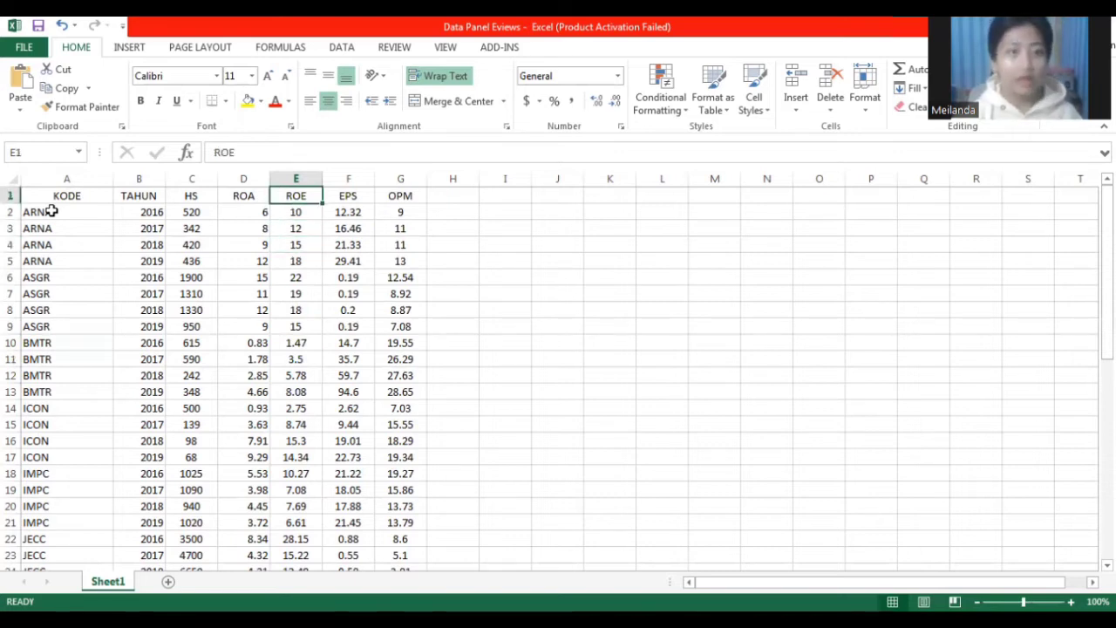
pyautogui.press('Left')
pyautogui.press('Left')
pyautogui.press('Right')
pyautogui.press('Right')
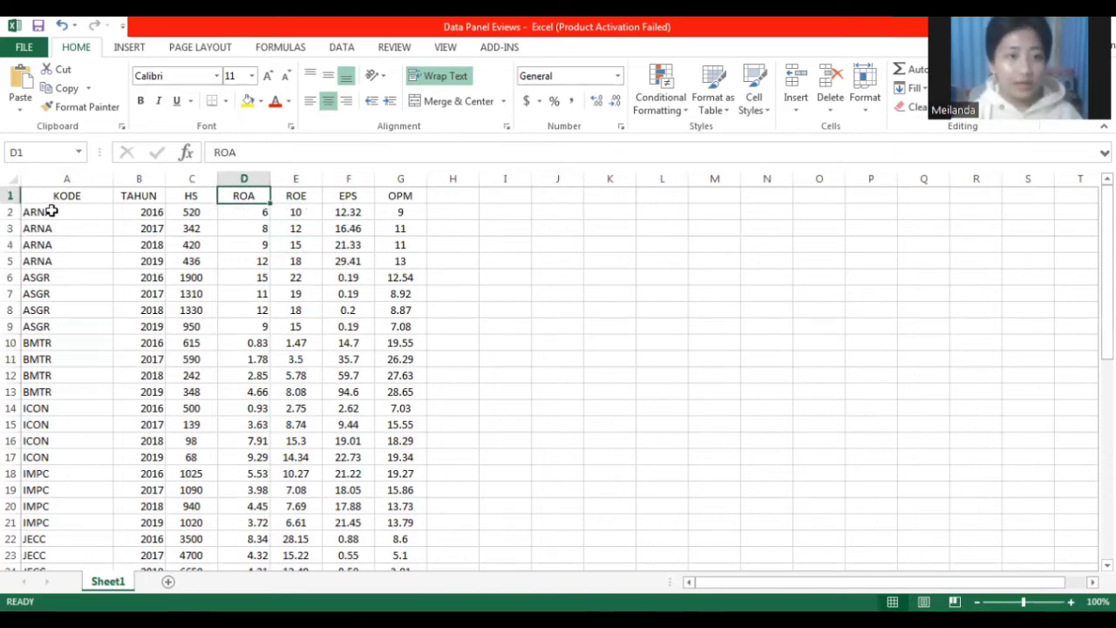
pyautogui.press('Right')
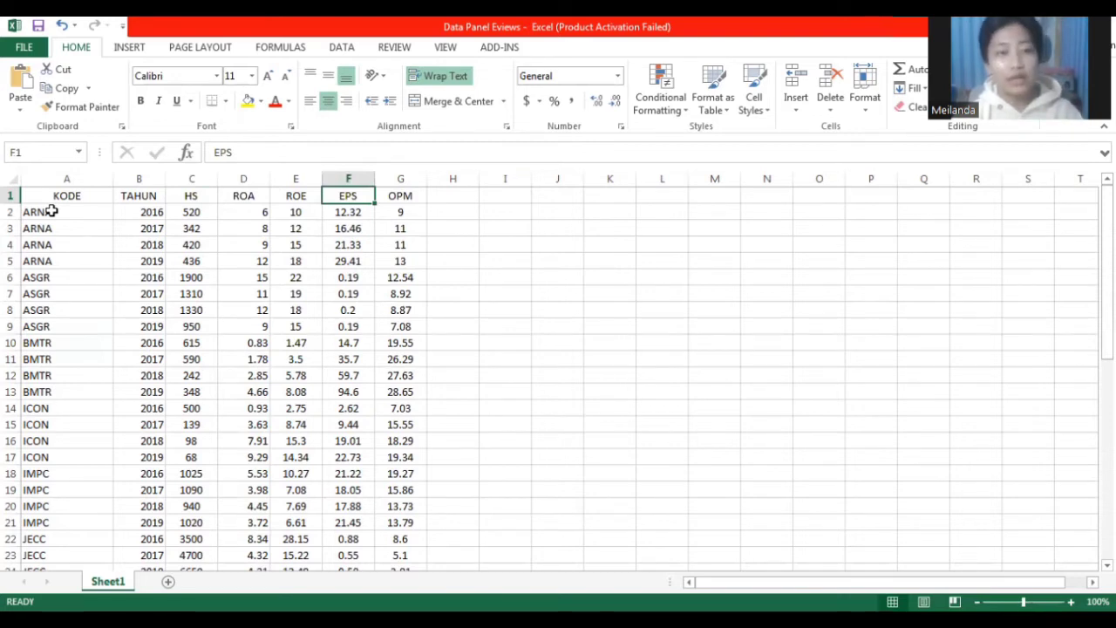
pyautogui.press('Left')
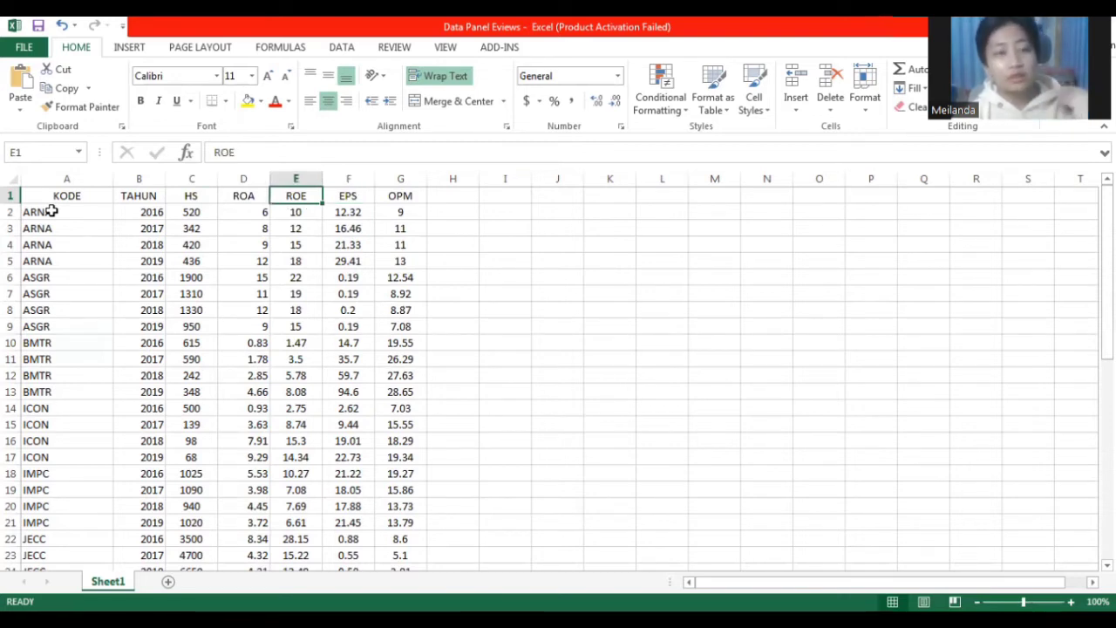
pyautogui.press('Left')
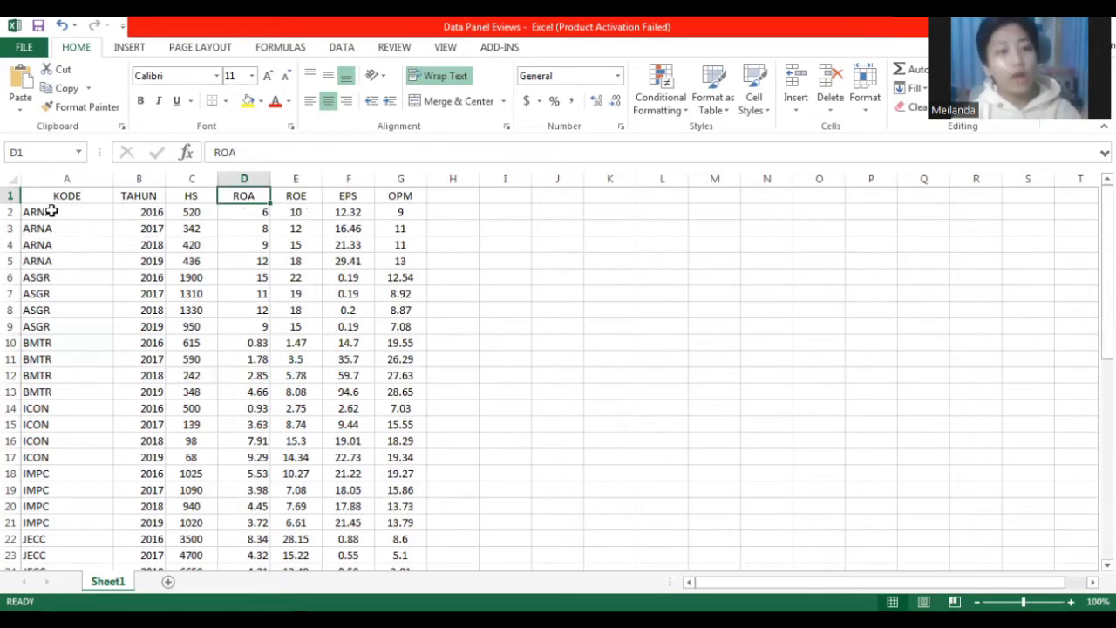
pyautogui.press('Right')
pyautogui.press('Right')
pyautogui.press('Left')
pyautogui.press('Left')
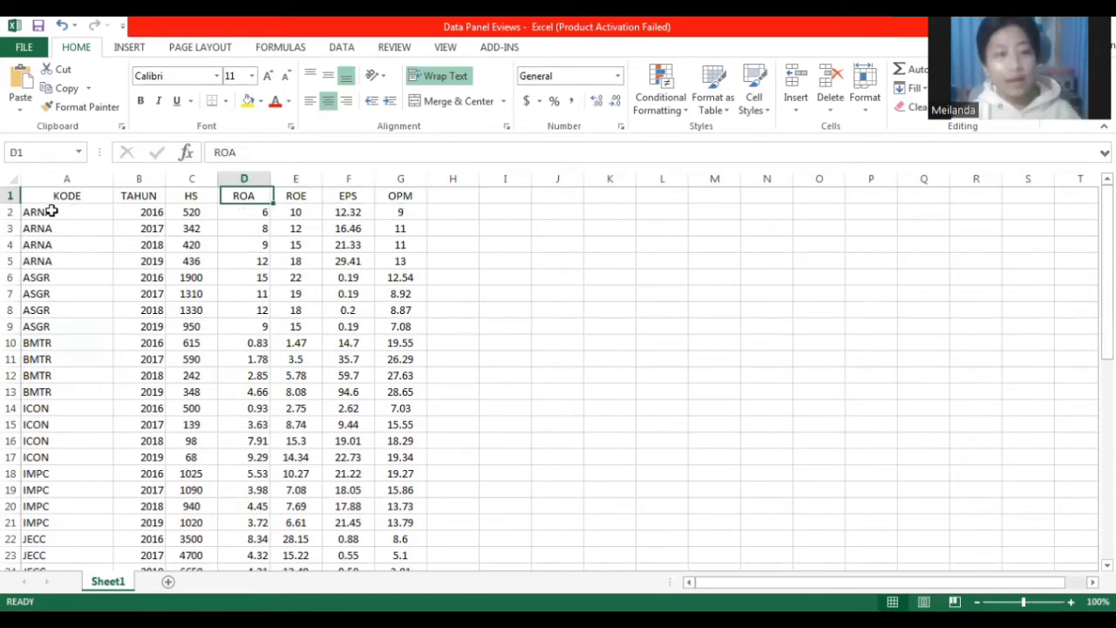
# Rename the variable headers in C1:G1, replacing HS with Y and ROA, ROE, EPS and OPM with X1, X2, X3 and X4.
pyautogui.press('Left')
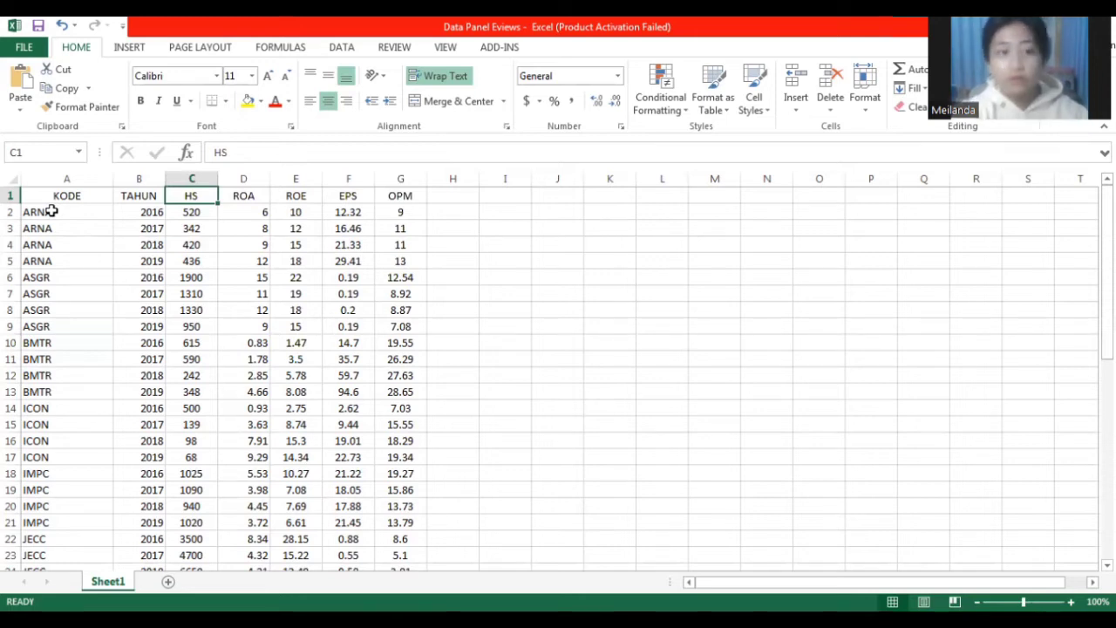
pyautogui.write('Y')
pyautogui.press('Tab')
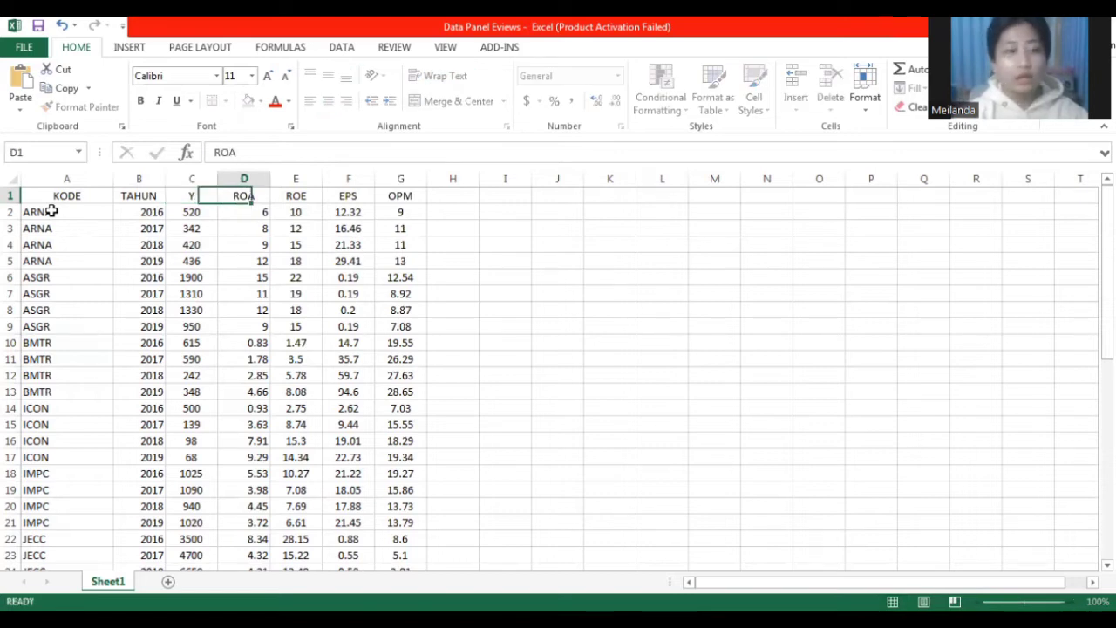
pyautogui.write('X1')
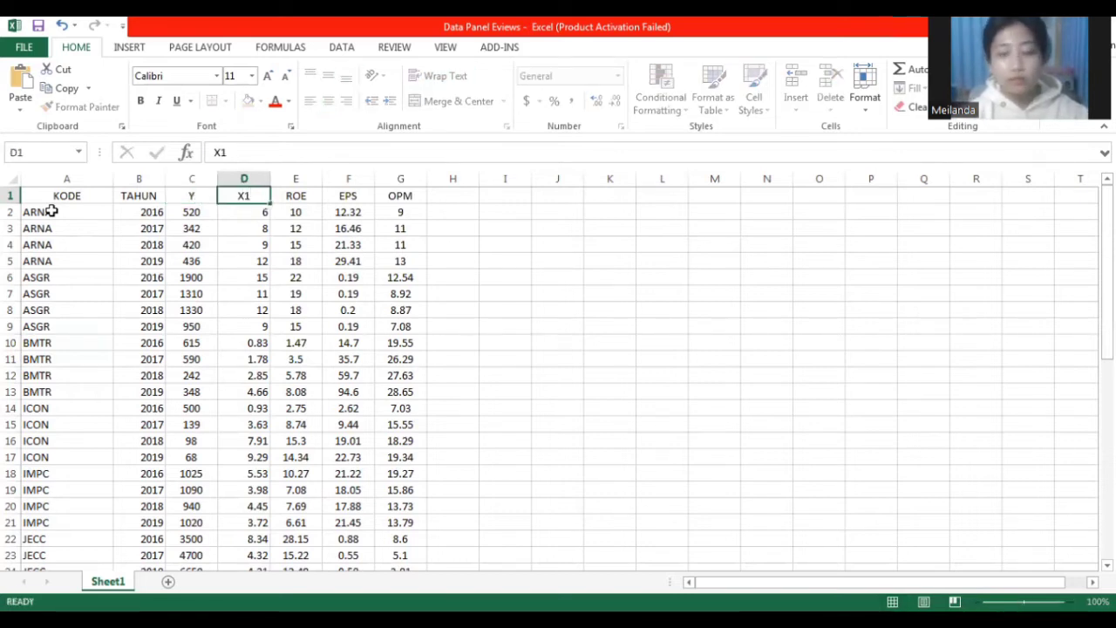
pyautogui.press('Tab')
pyautogui.write('X2')
pyautogui.press('Tab')
pyautogui.write('X3')
pyautogui.press('Tab')
pyautogui.write('X4')
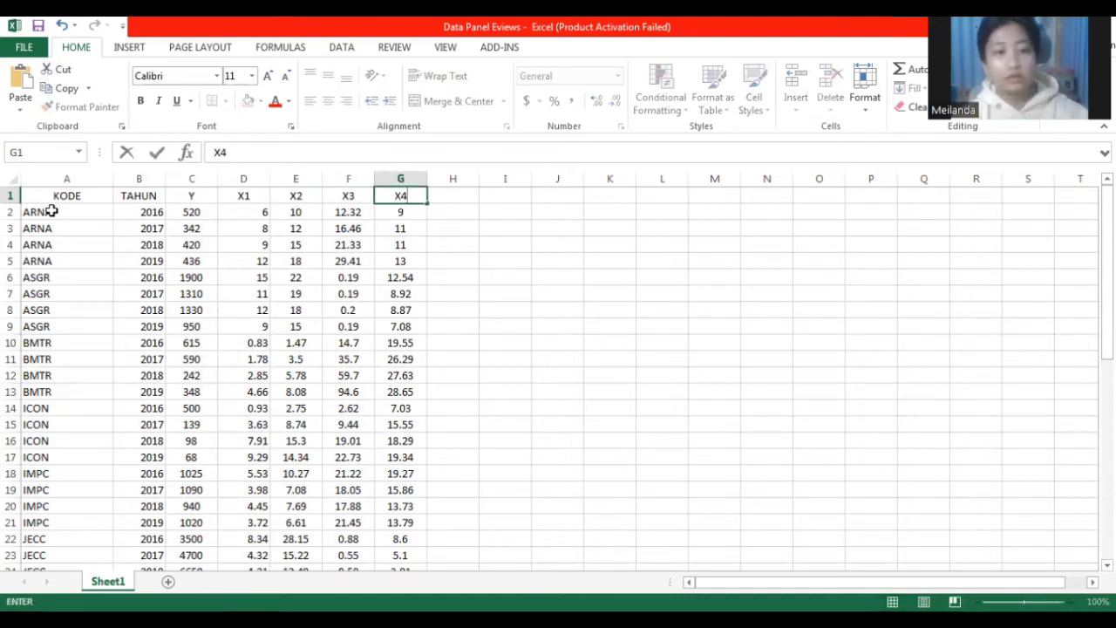
pyautogui.press('Down')
pyautogui.press('Right')
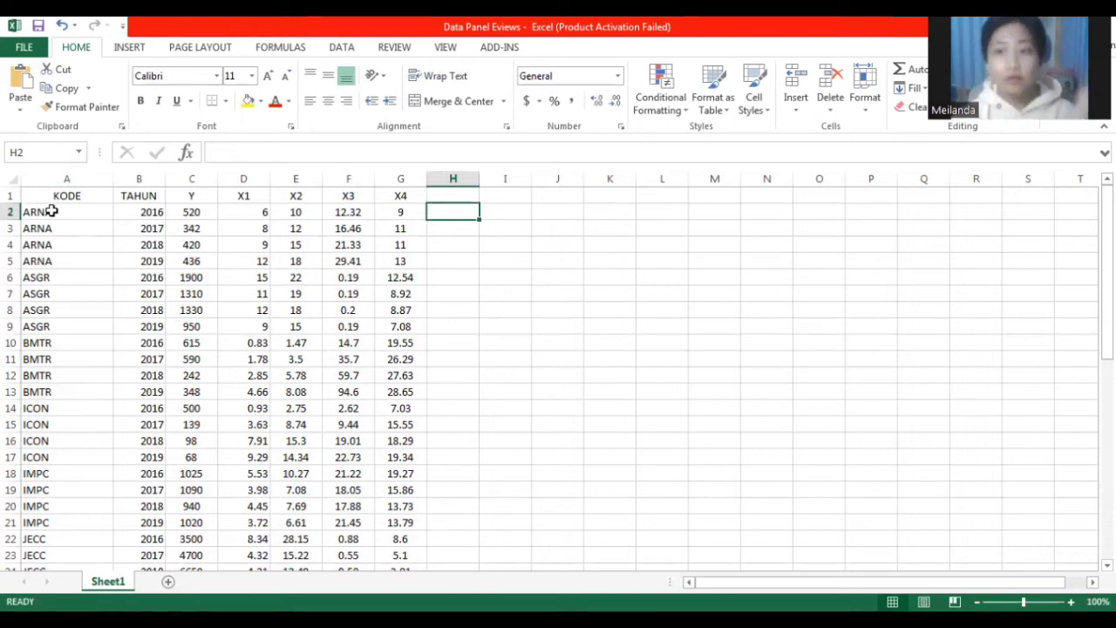
# Review the first ARNA row across the KODE, TAHUN, Y and X1 to X4 columns.
pyautogui.press('Left')
pyautogui.press('Left')
pyautogui.press('Left')
pyautogui.press('Left')
pyautogui.press('Left')
pyautogui.press('Left')
pyautogui.press('Left')
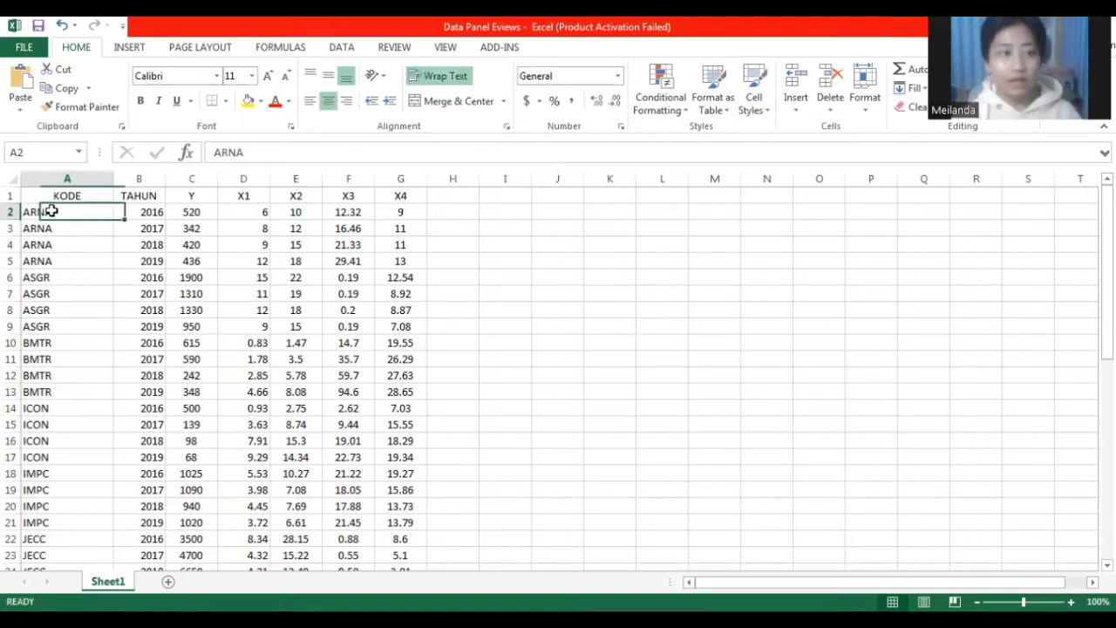
pyautogui.press('Right')
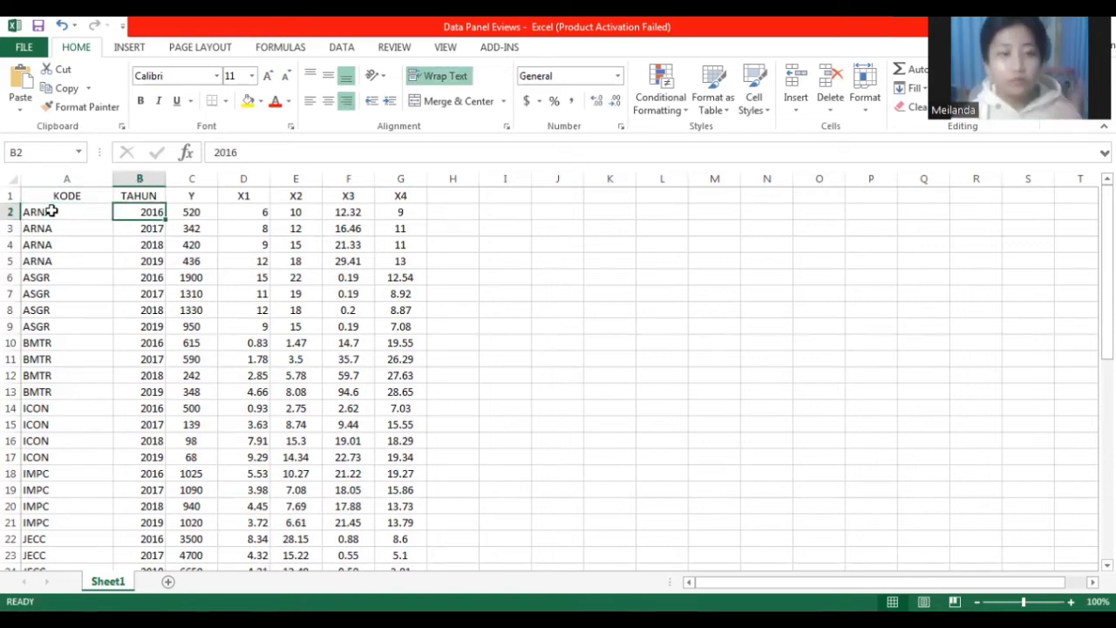
pyautogui.press('Right')
pyautogui.press('Right')
pyautogui.press('Right')
pyautogui.press('Right')
pyautogui.press('Right')
pyautogui.press('Left')
pyautogui.press('Left')
pyautogui.press('Left')
pyautogui.press('Left')
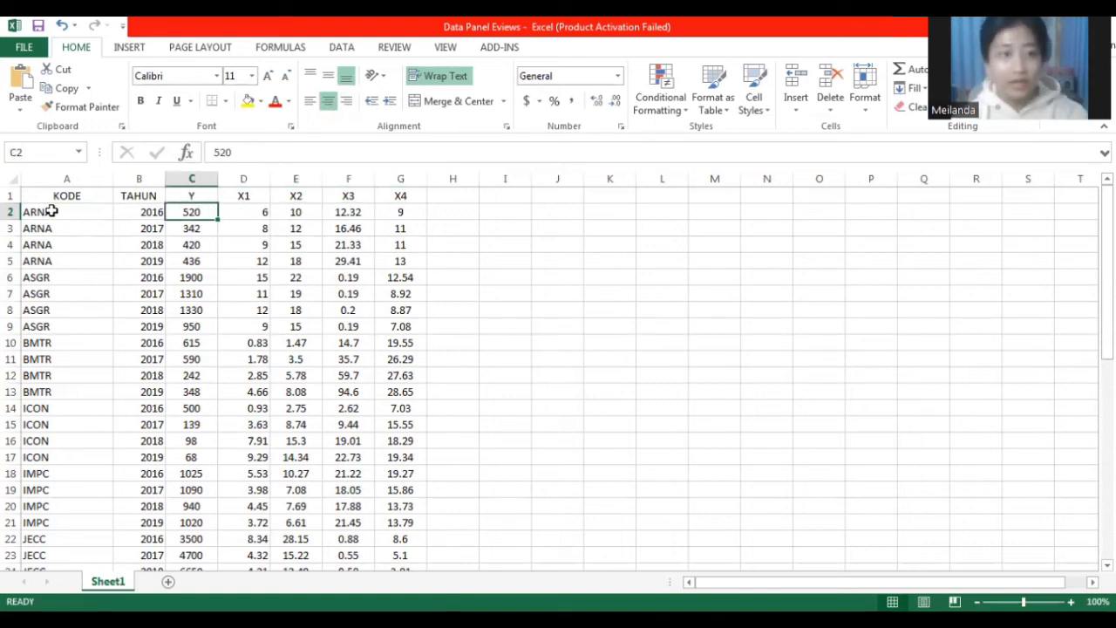
pyautogui.press('Right')
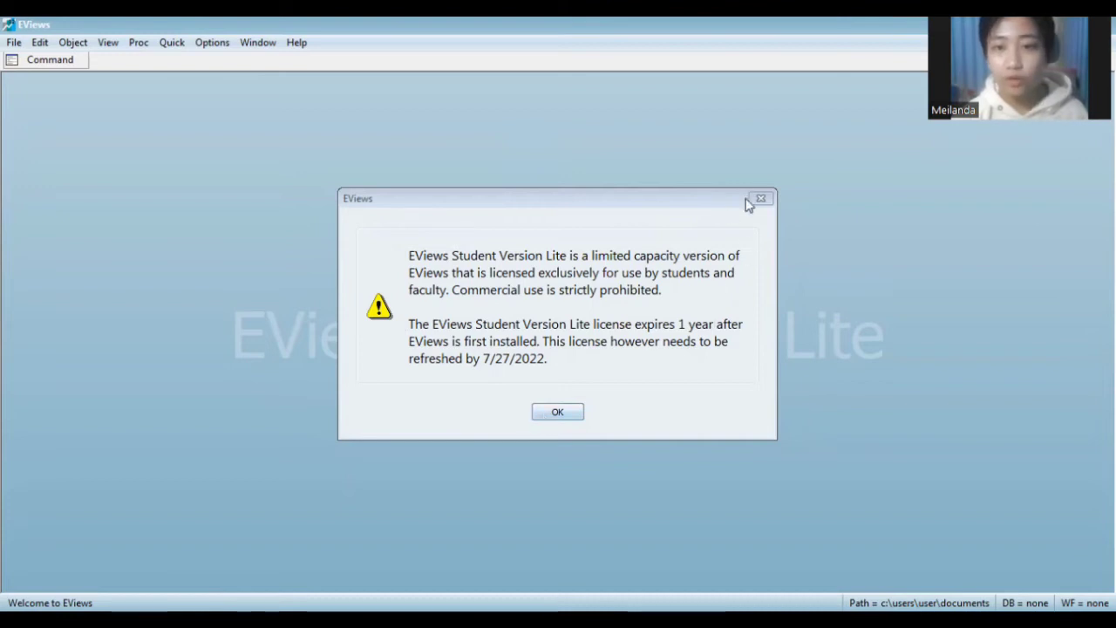
# Switch to EViews, dismiss the licence notice and open the Data Panel Eviews Excel file from Semester 4 > Statistika > Percobaan as a foreign file.
pyautogui.click(554, 414)
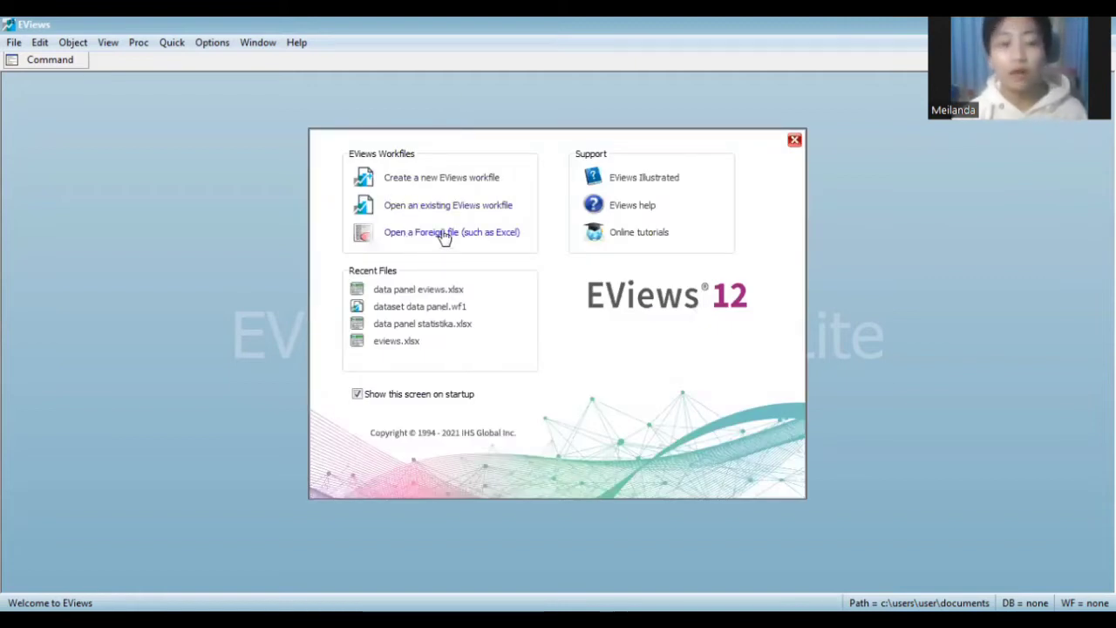
pyautogui.click(443, 233)
pyautogui.doubleClick(311, 238)
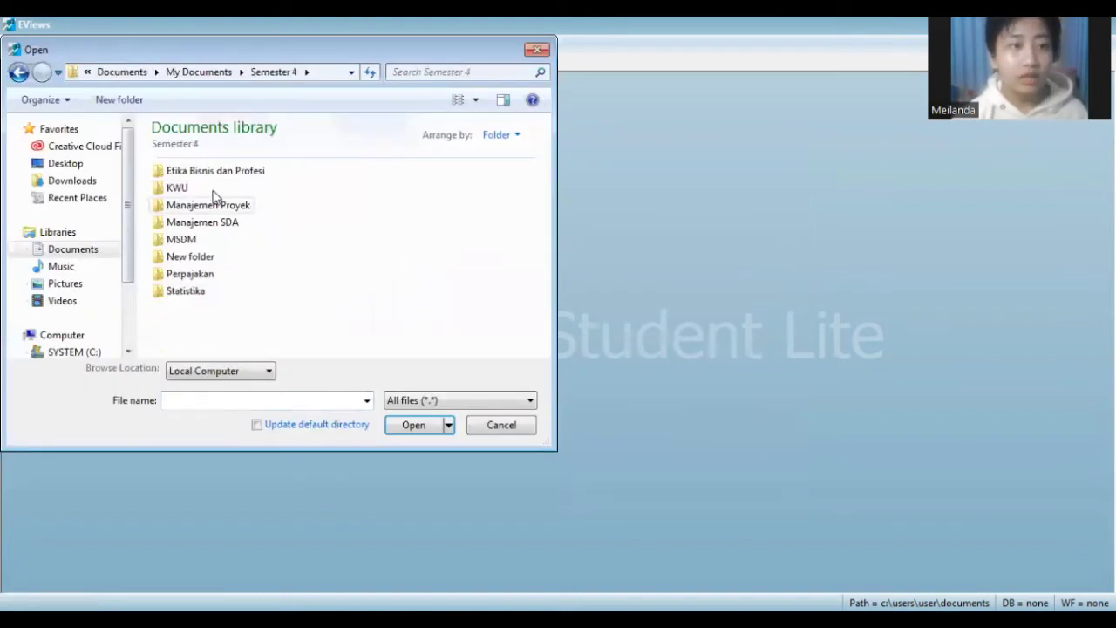
pyautogui.doubleClick(180, 293)
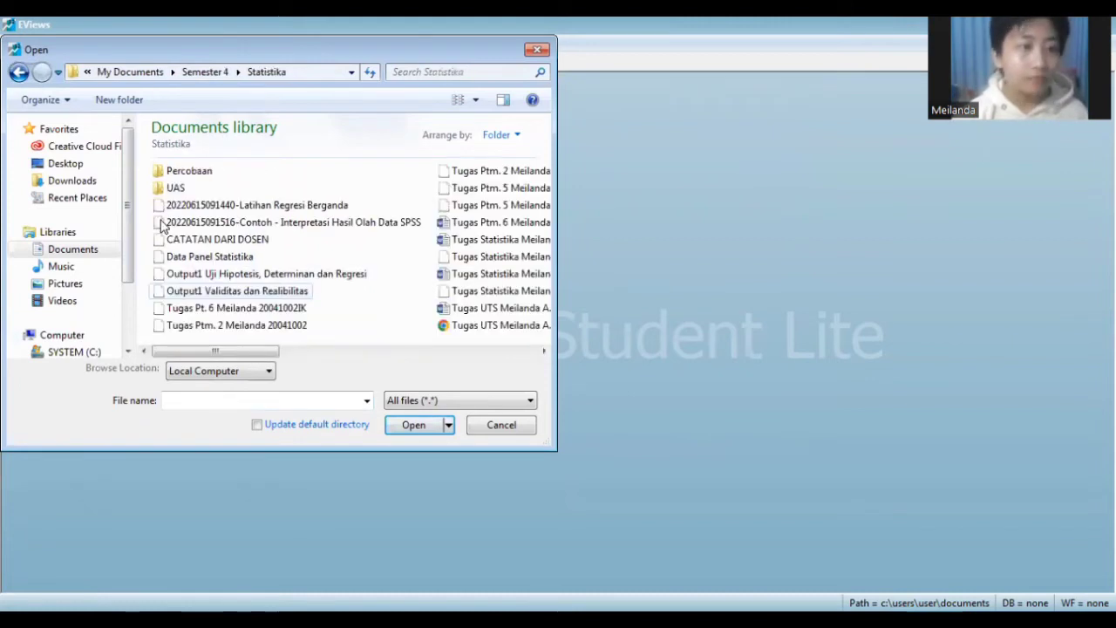
pyautogui.doubleClick(183, 172)
pyautogui.click(184, 171)
pyautogui.click(403, 427)
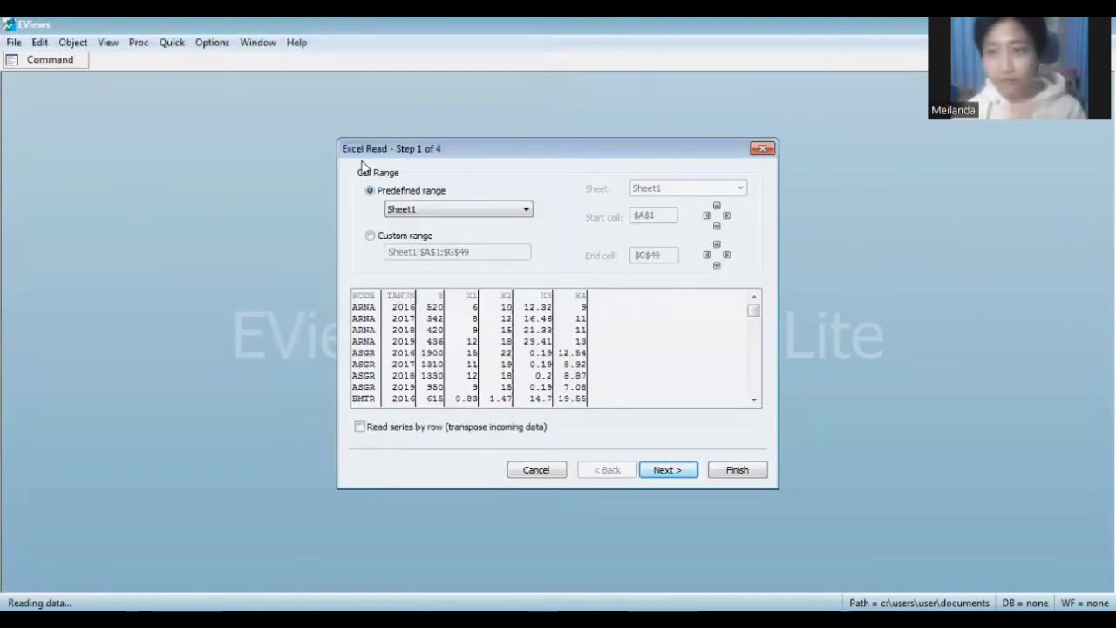
# Import Sheet1 into a new workfile with one names-only header line, as a Dated Panel identified by kode and tahun.
pyautogui.click(441, 210)
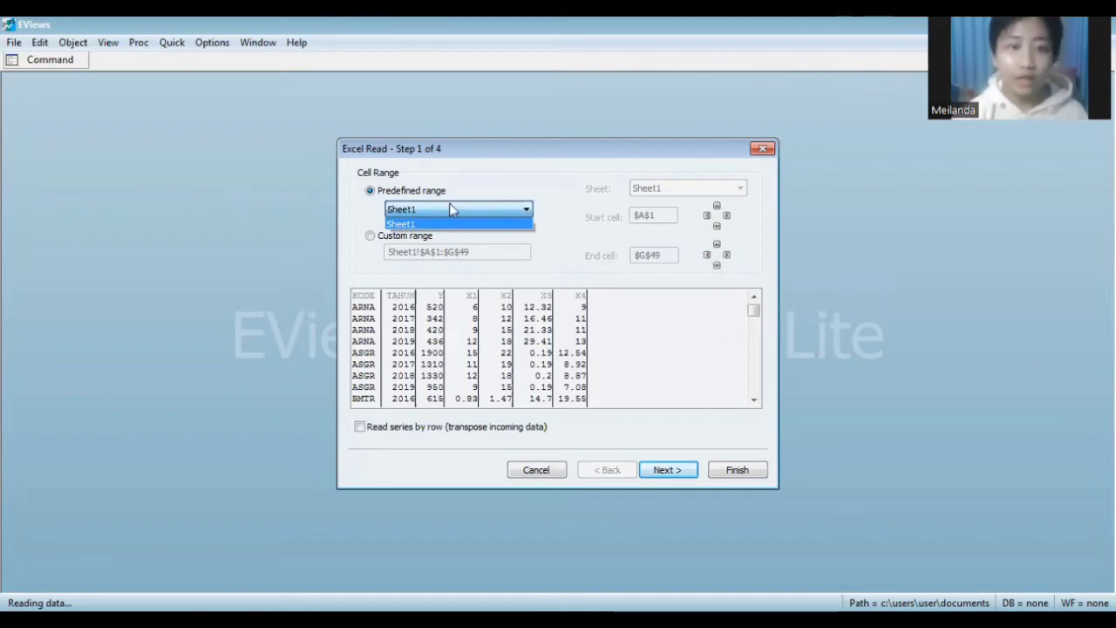
pyautogui.click(451, 210)
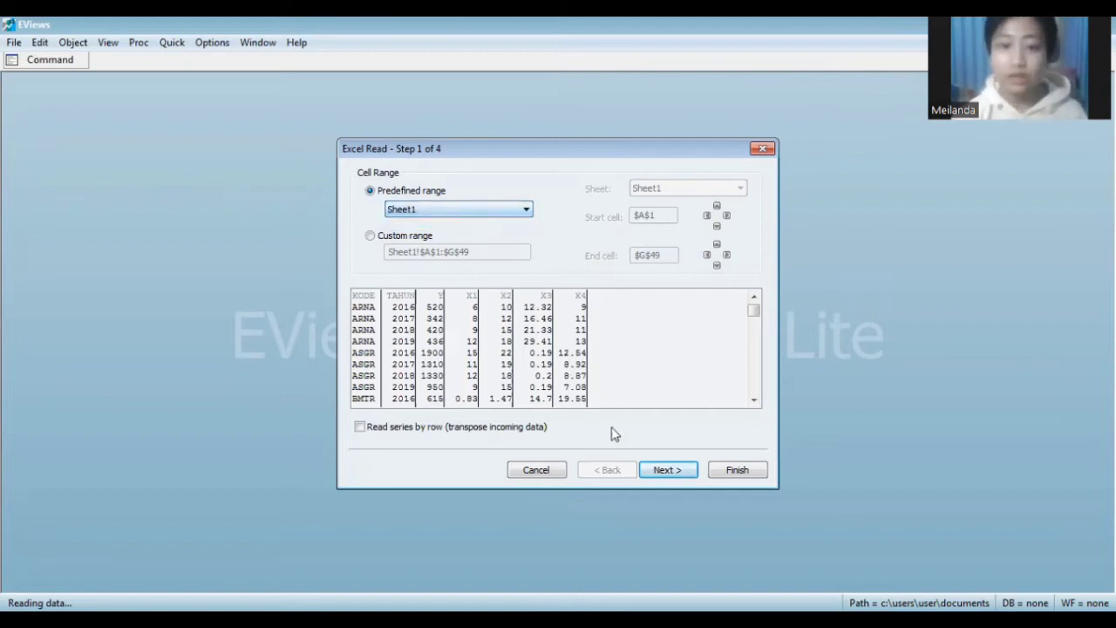
pyautogui.click(667, 469)
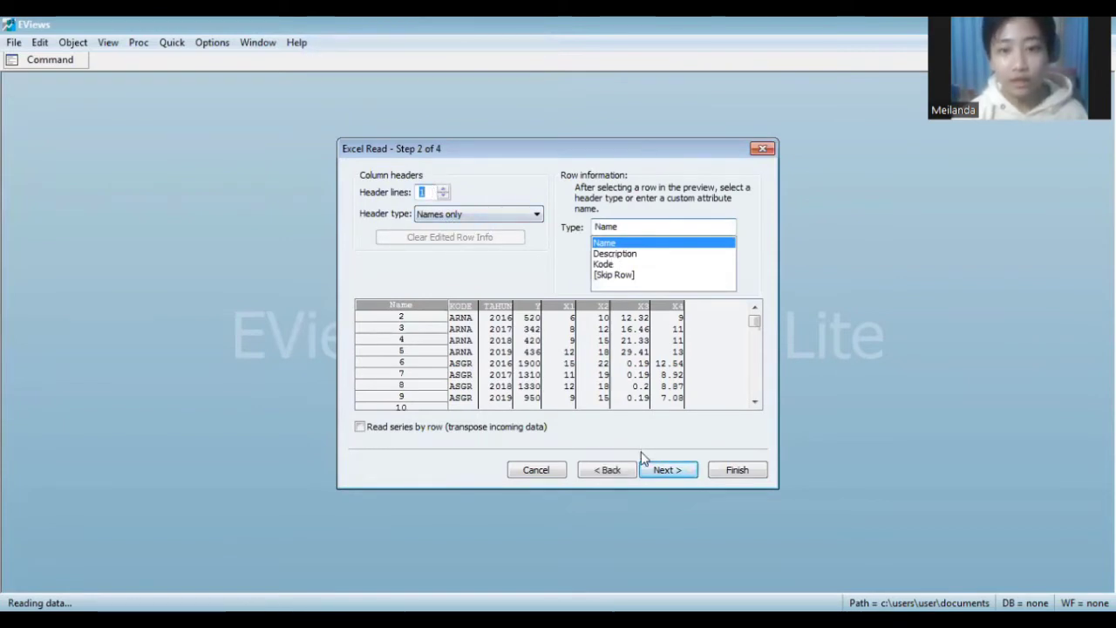
pyautogui.click(663, 469)
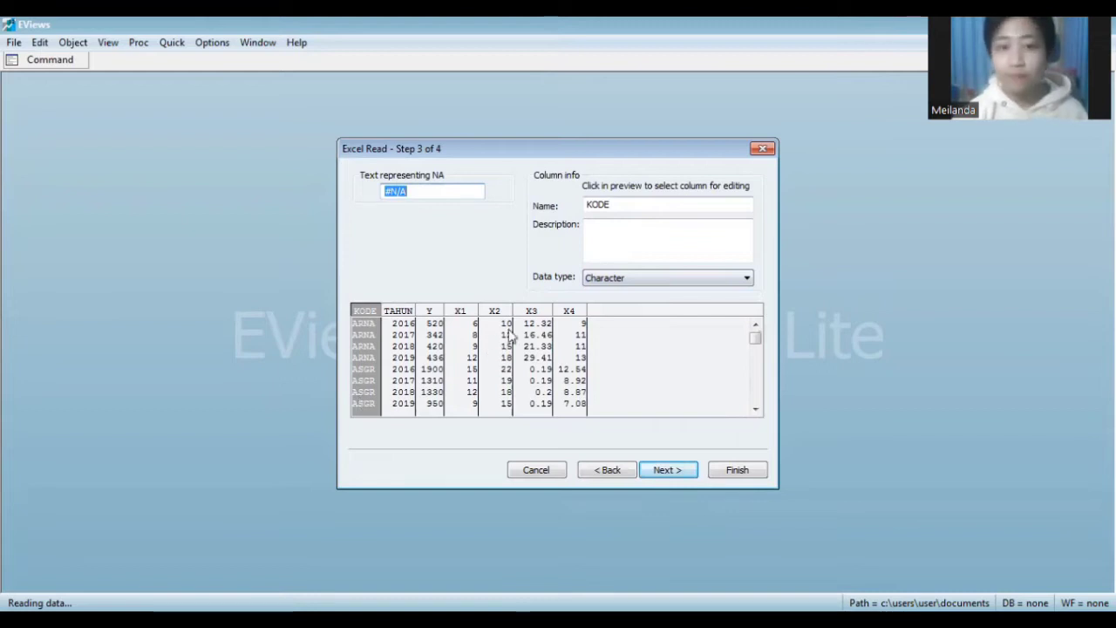
pyautogui.click(665, 463)
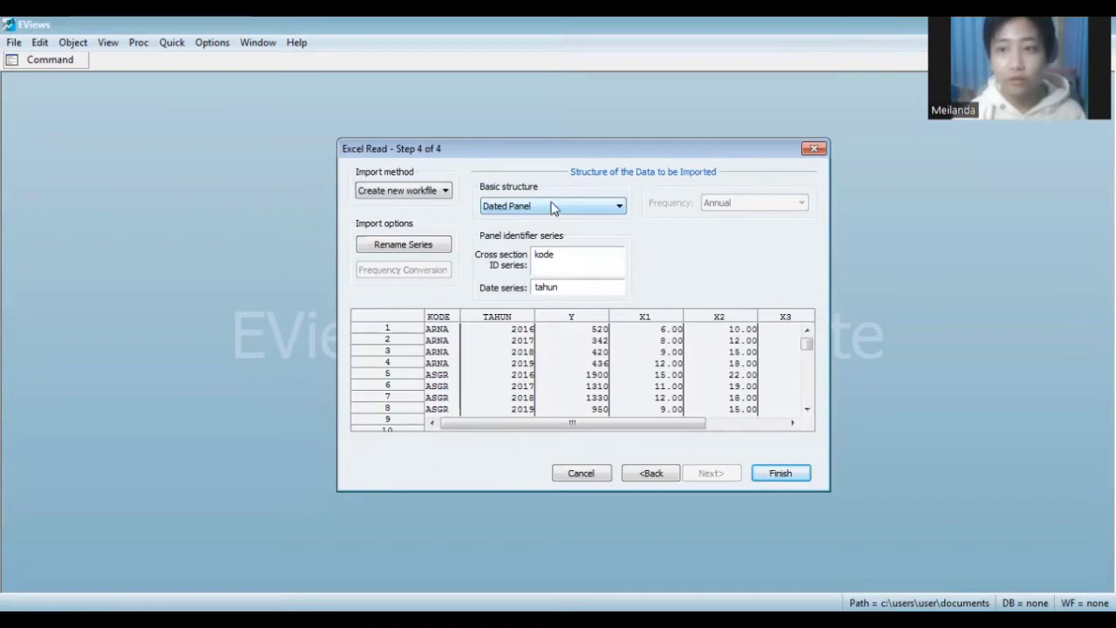
pyautogui.click(777, 474)
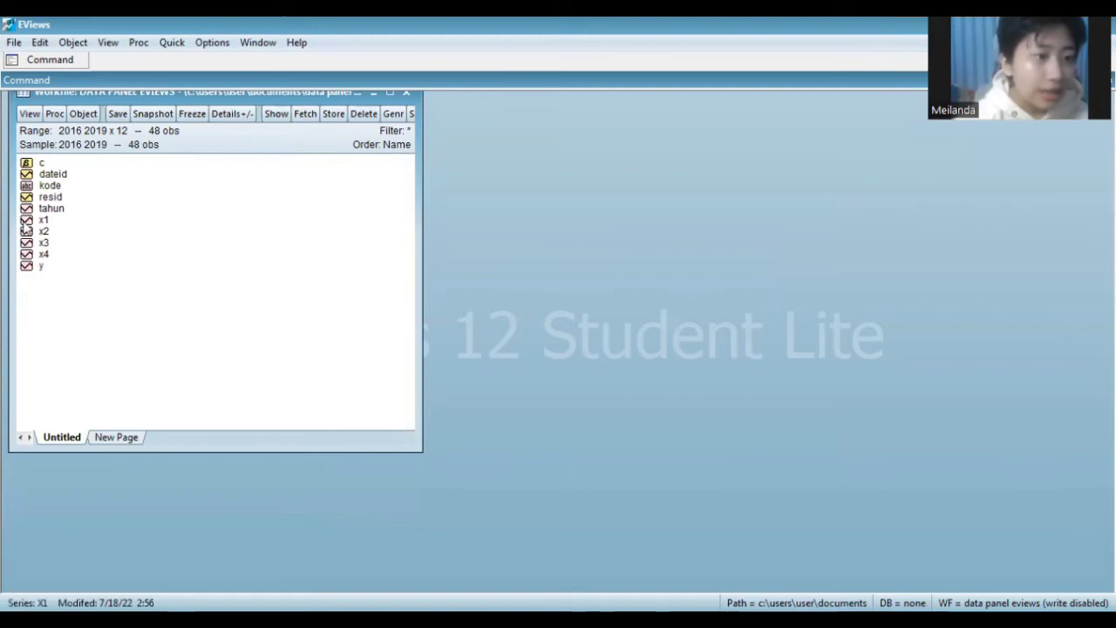
# Select the y, x1, x2, x3 and x4 series in the workfile and open them together as a group.
pyautogui.click(41, 269)
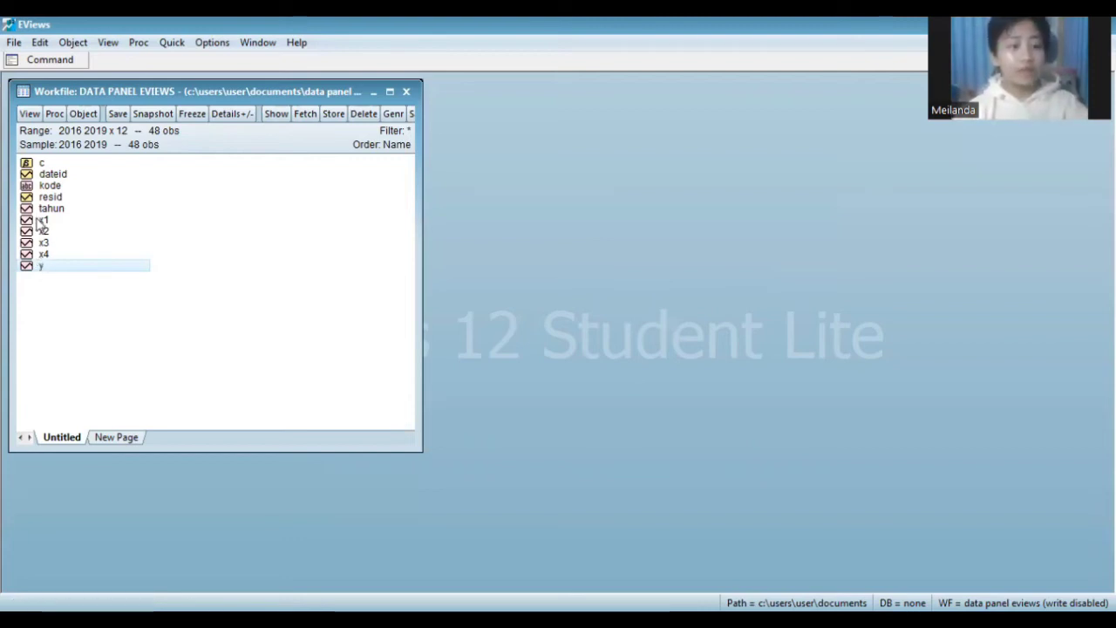
pyautogui.keyDown('ctrl'); pyautogui.click(41, 231); pyautogui.keyUp('ctrl')
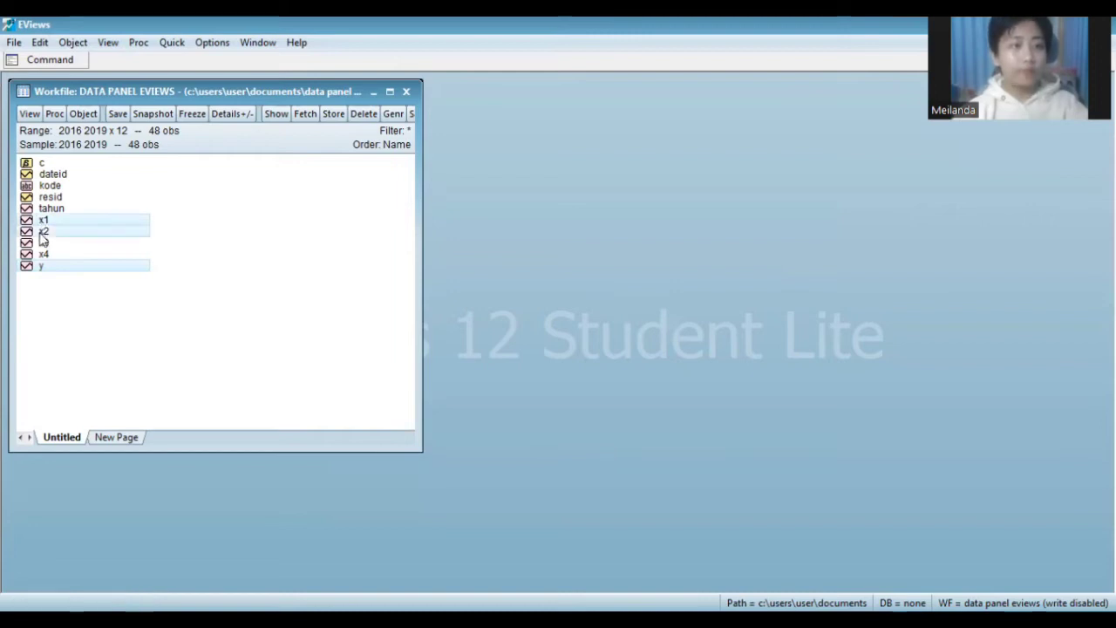
pyautogui.keyDown('ctrl'); pyautogui.click(40, 244); pyautogui.keyUp('ctrl')
pyautogui.keyDown('ctrl'); pyautogui.click(41, 255); pyautogui.keyUp('ctrl')
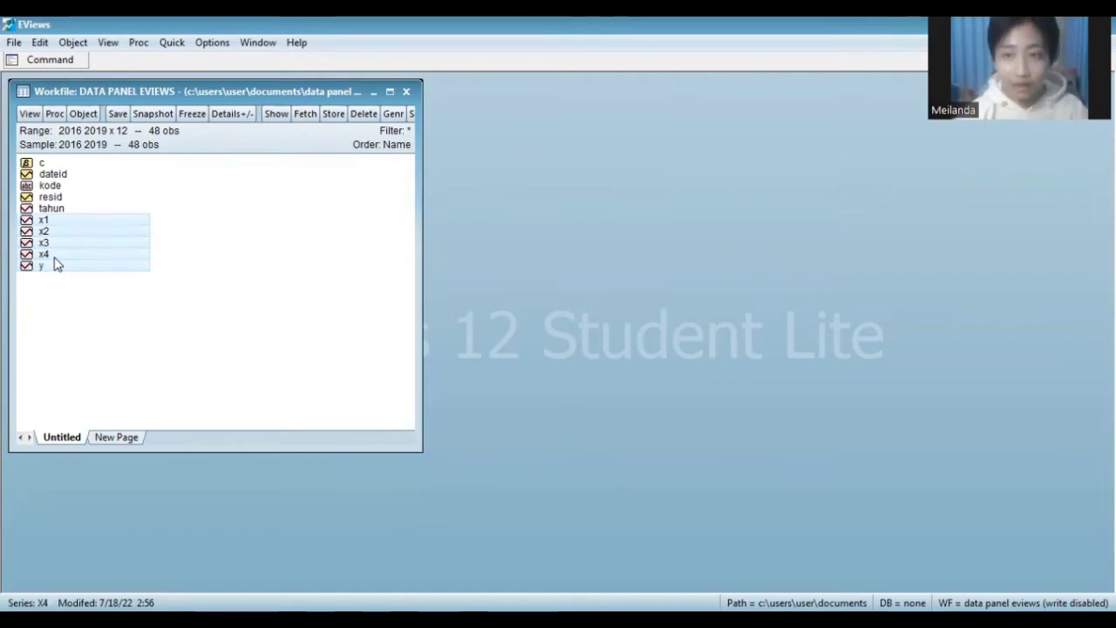
pyautogui.rightClick(55, 264)
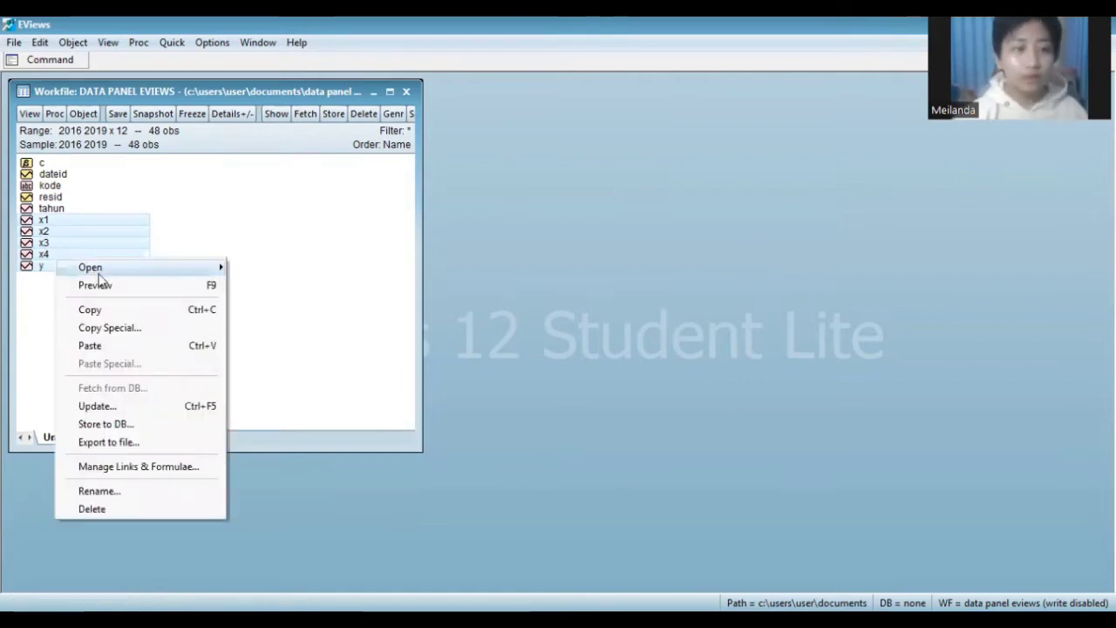
pyautogui.moveTo(218, 267)
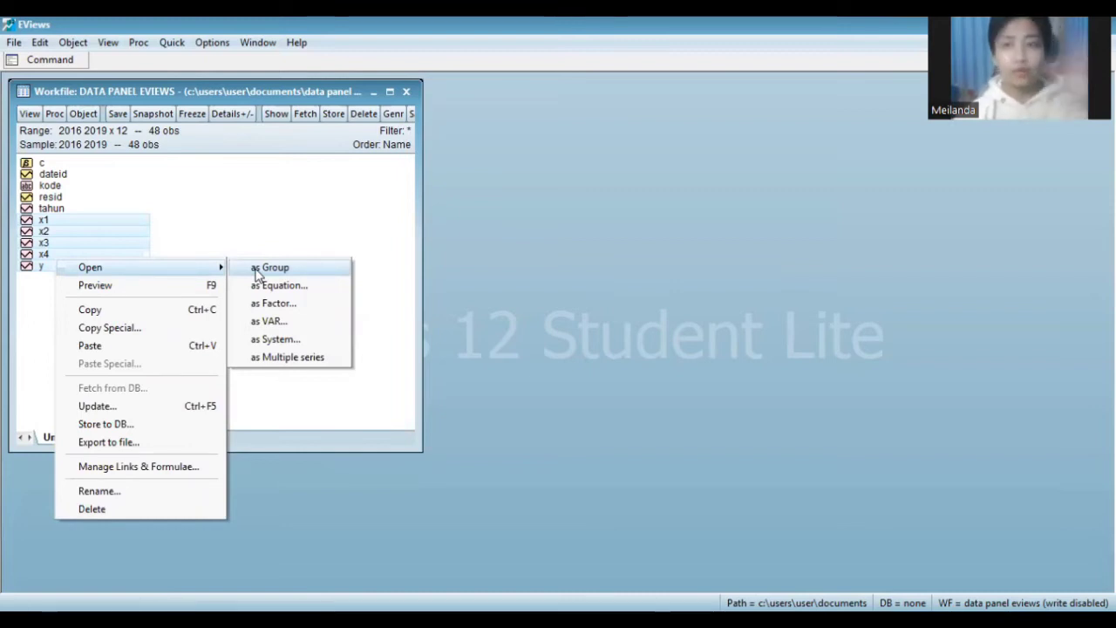
pyautogui.click(257, 272)
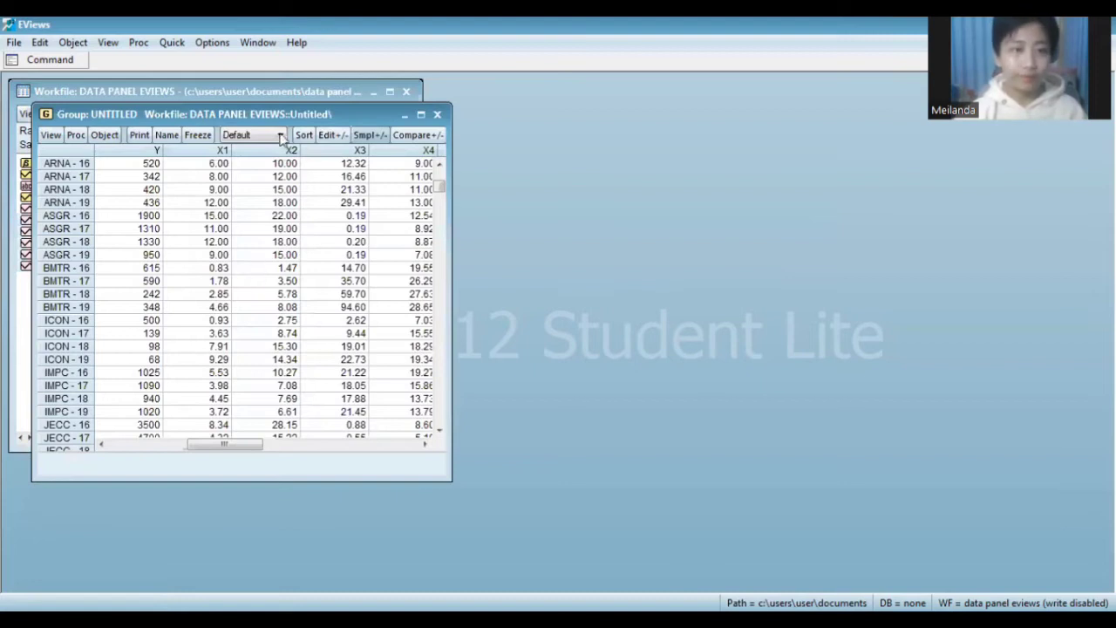
# Look over the grouped Y and X1 to X4 panel data, then close the group and delete it.
pyautogui.moveTo(287, 119); pyautogui.dragTo(533, 83)
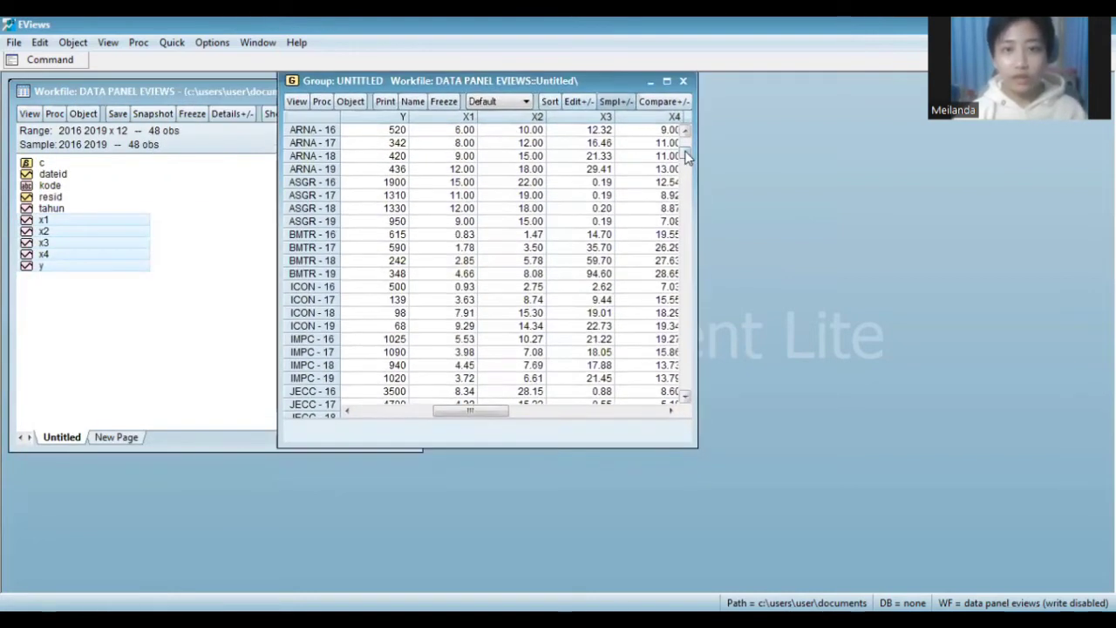
pyautogui.moveTo(686, 153); pyautogui.dragTo(688, 131)
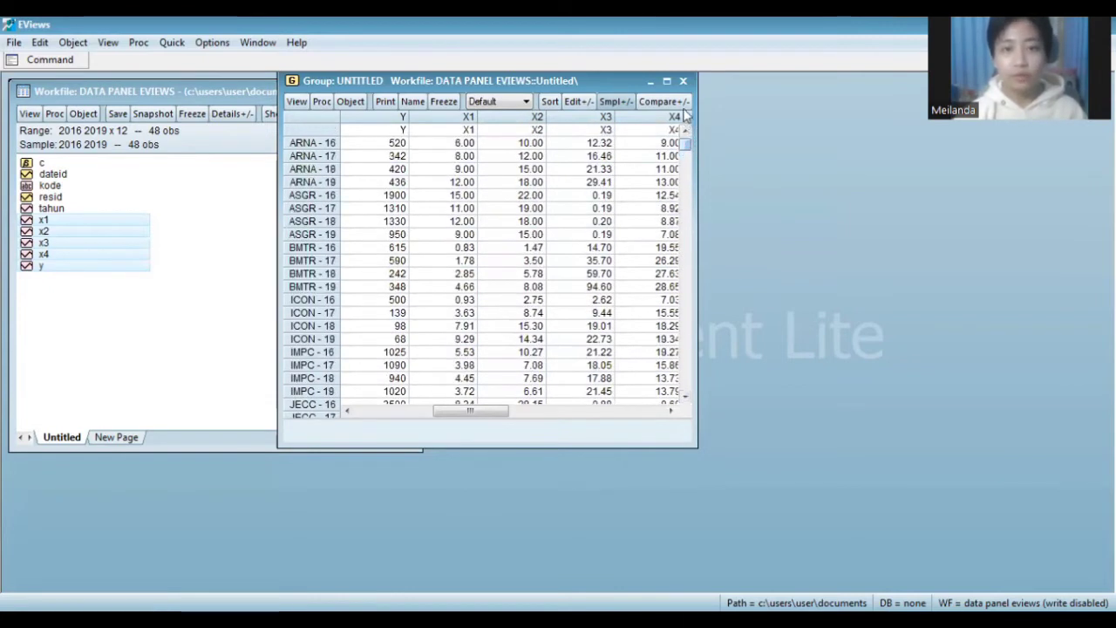
pyautogui.click(682, 81)
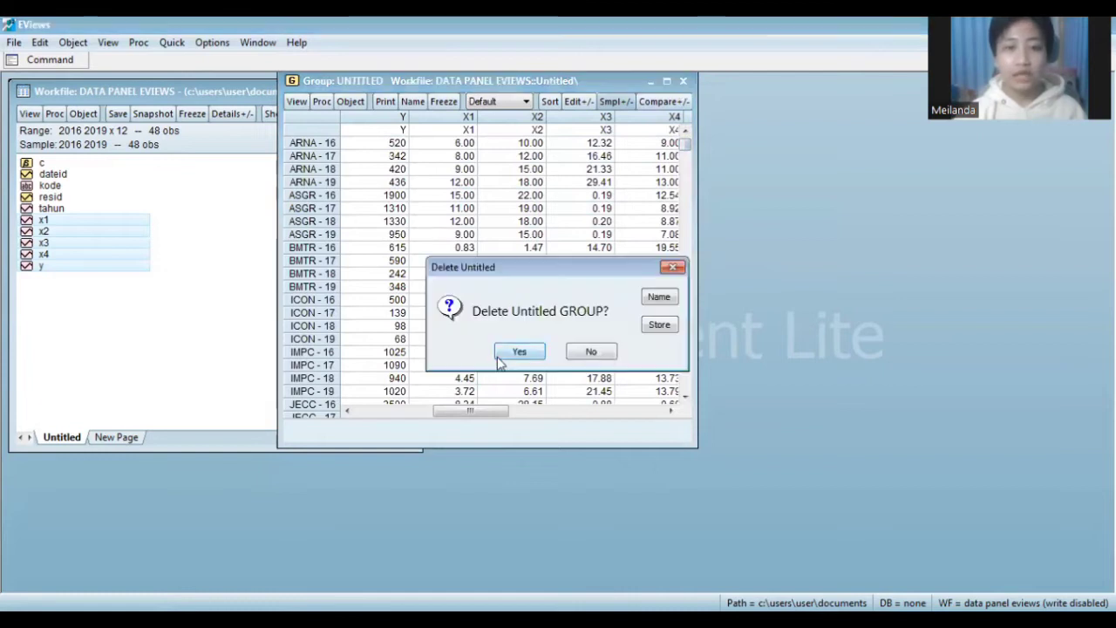
pyautogui.click(519, 351)
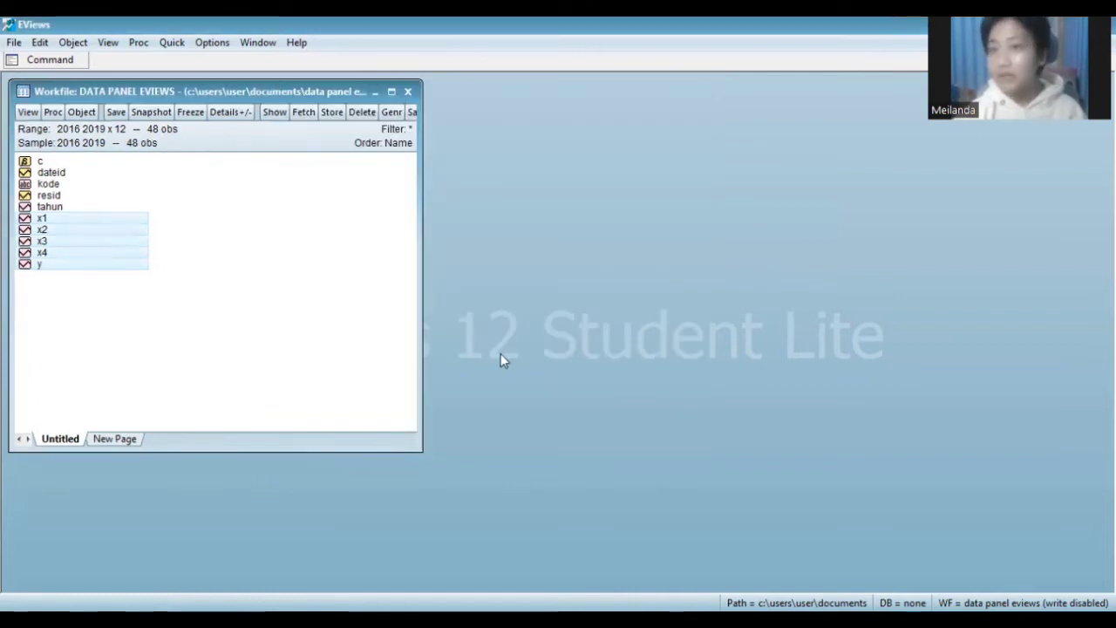
pyautogui.rightClick(104, 254)
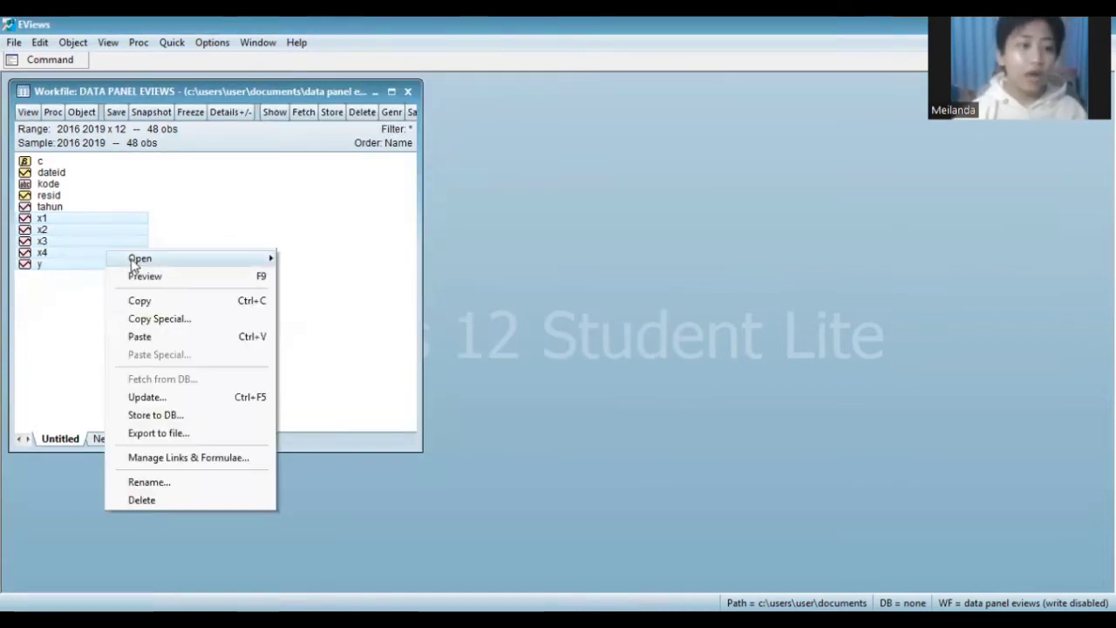
pyautogui.moveTo(152, 258)
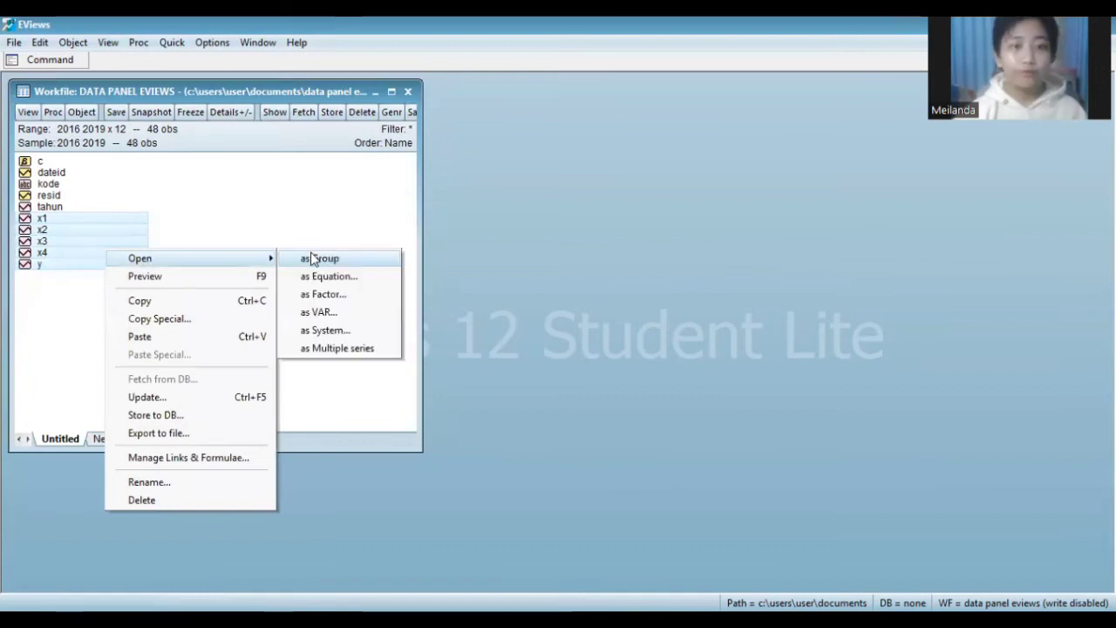
pyautogui.click(314, 259)
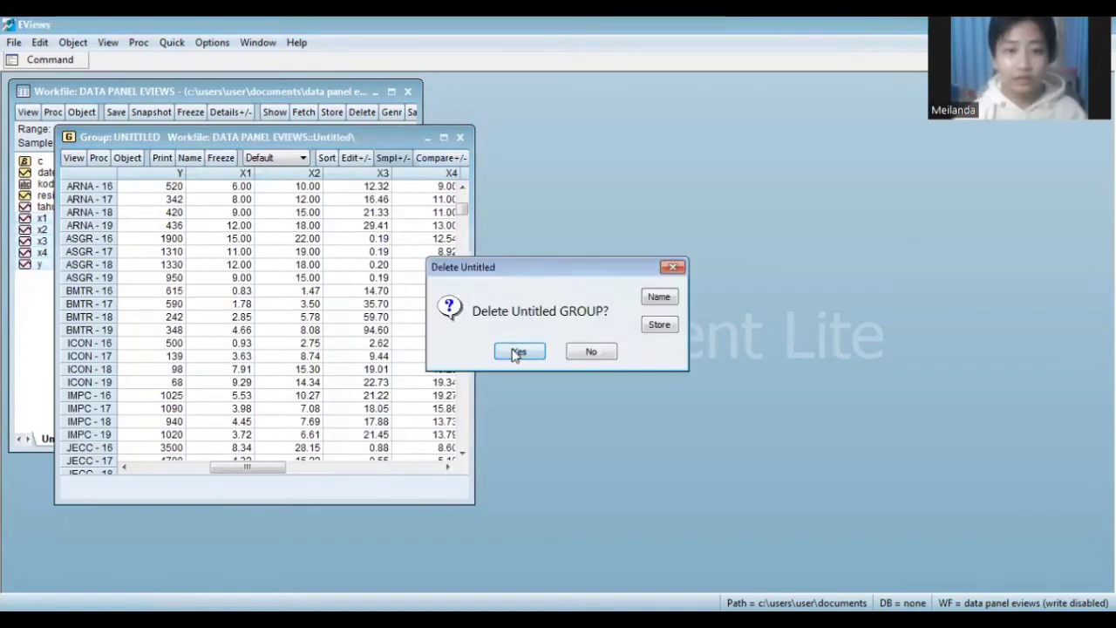
pyautogui.click(519, 351)
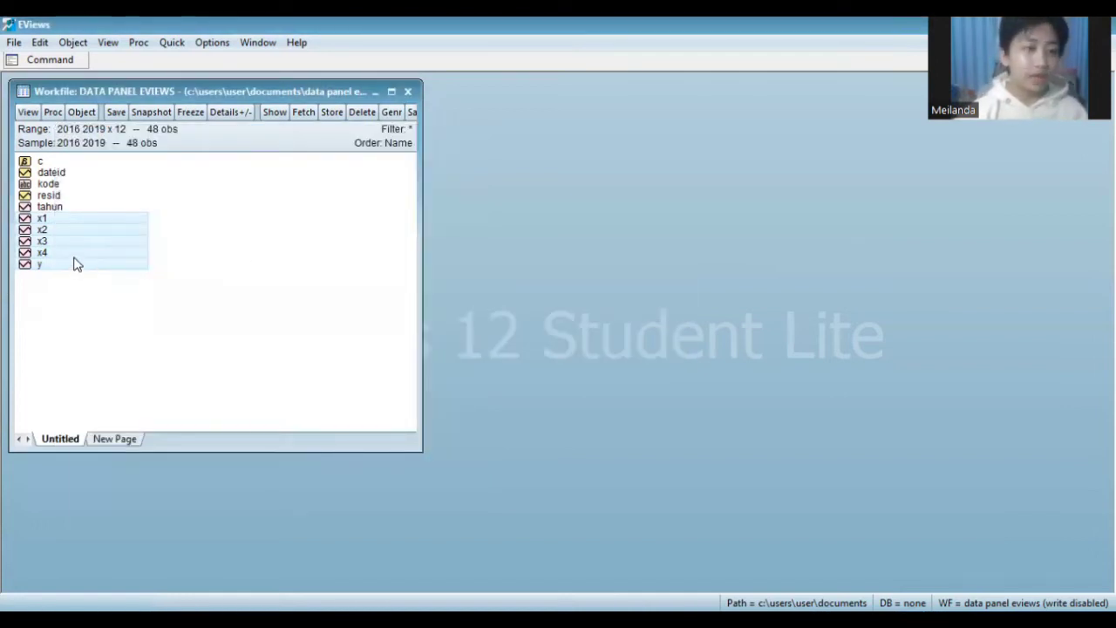
# Open the selected series as an equation and rearrange the specification to y c x1 x2 x3 x4.
pyautogui.rightClick(73, 263)
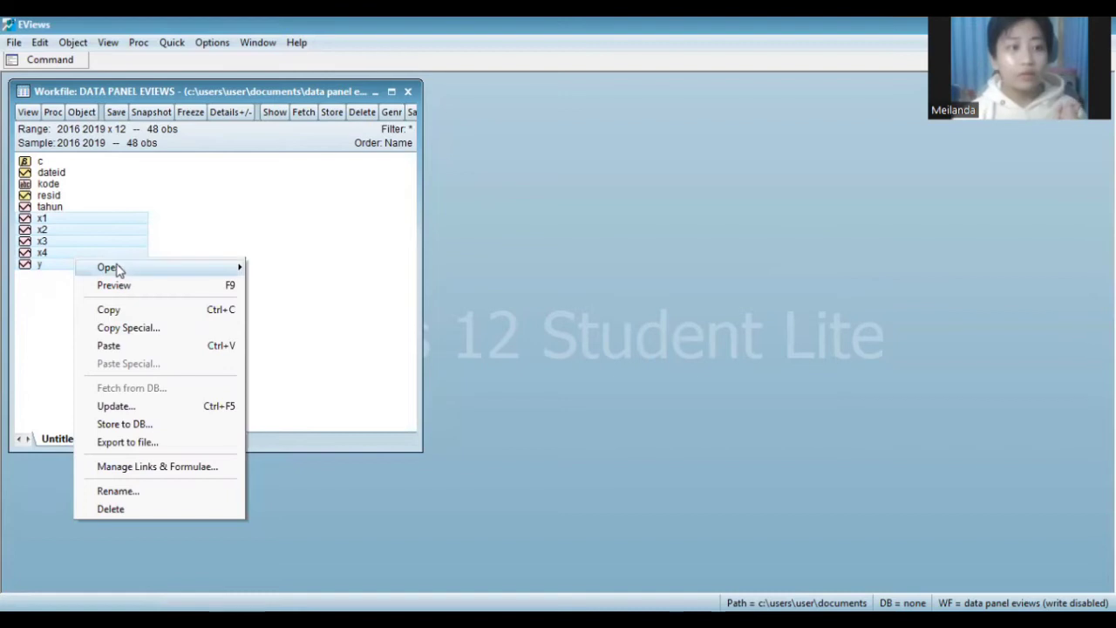
pyautogui.moveTo(113, 267)
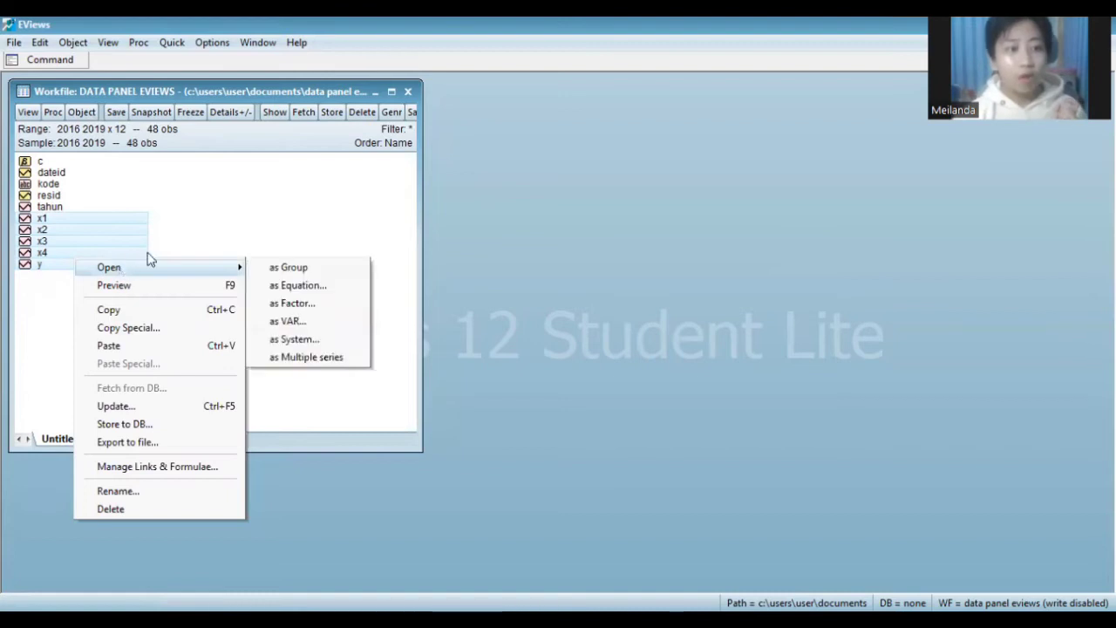
pyautogui.click(273, 287)
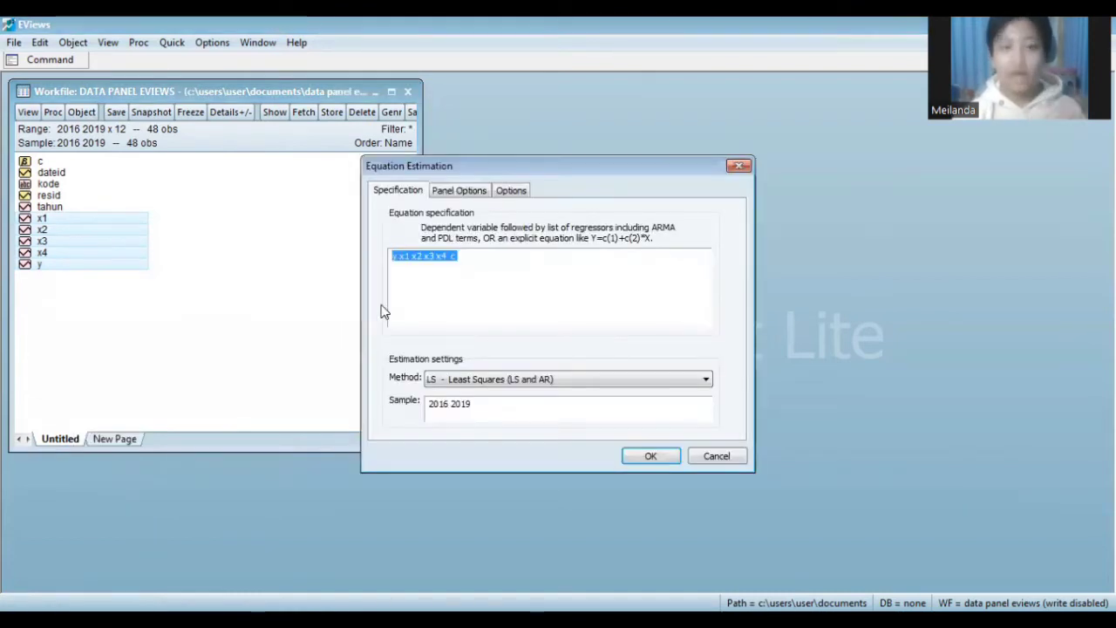
pyautogui.press('Right')
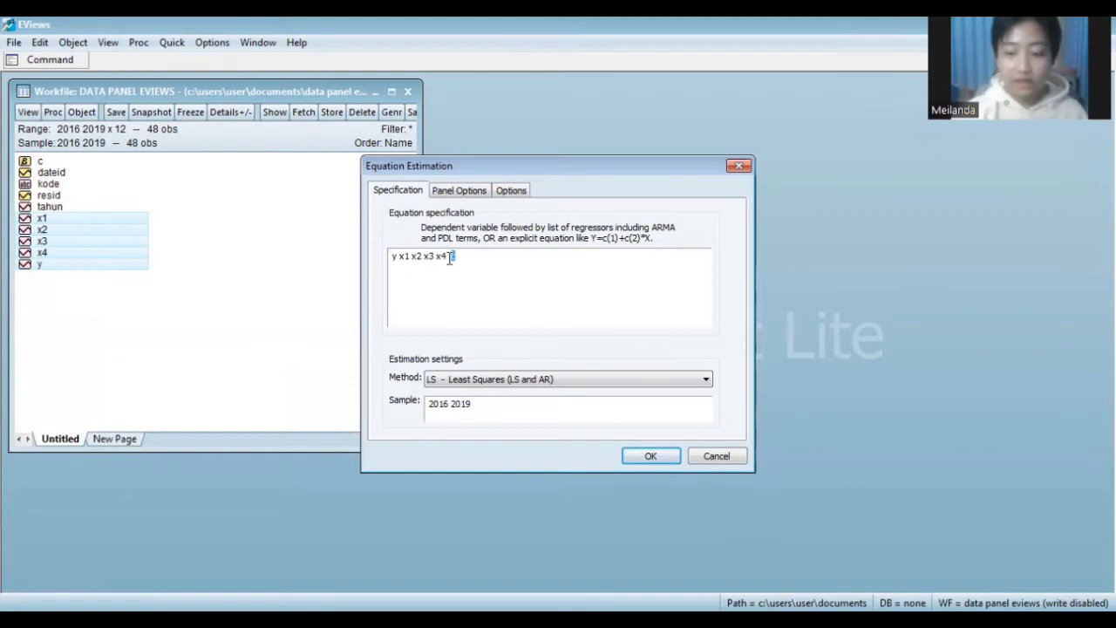
pyautogui.press('BackSpace')
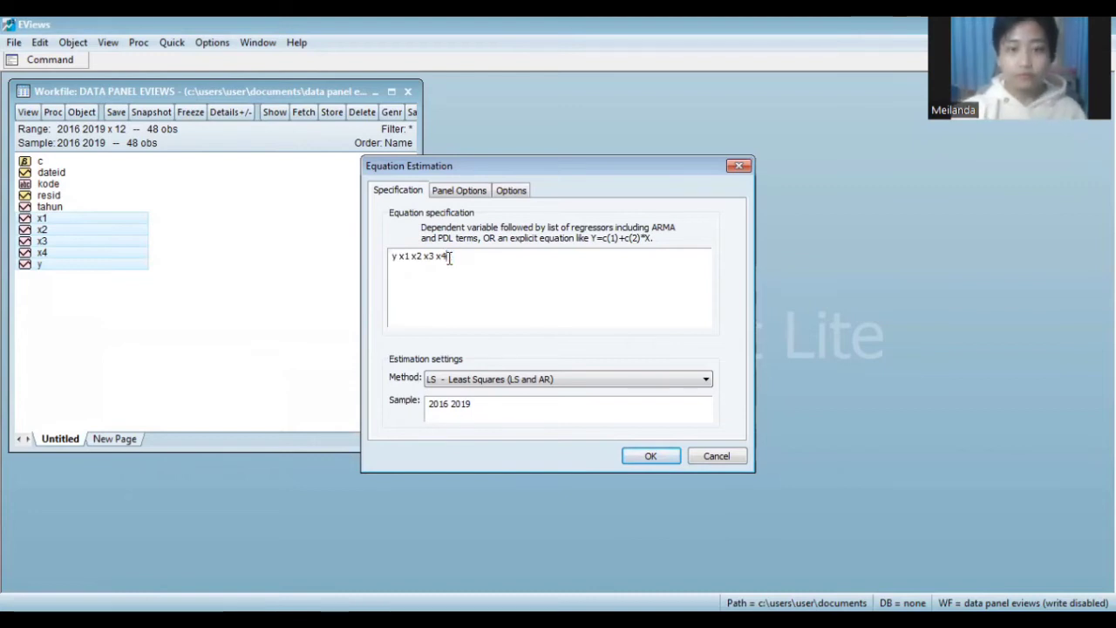
pyautogui.press('Left')
pyautogui.press('Left')
pyautogui.press('Left')
pyautogui.press('Left')
pyautogui.press('Left')
pyautogui.press('Left')
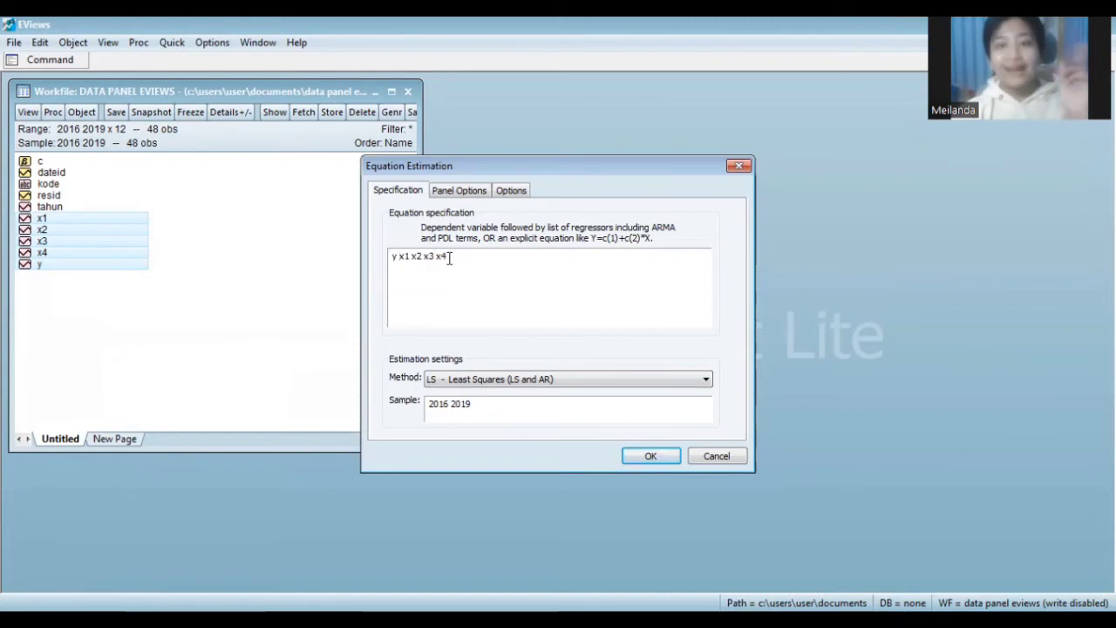
pyautogui.write('c')
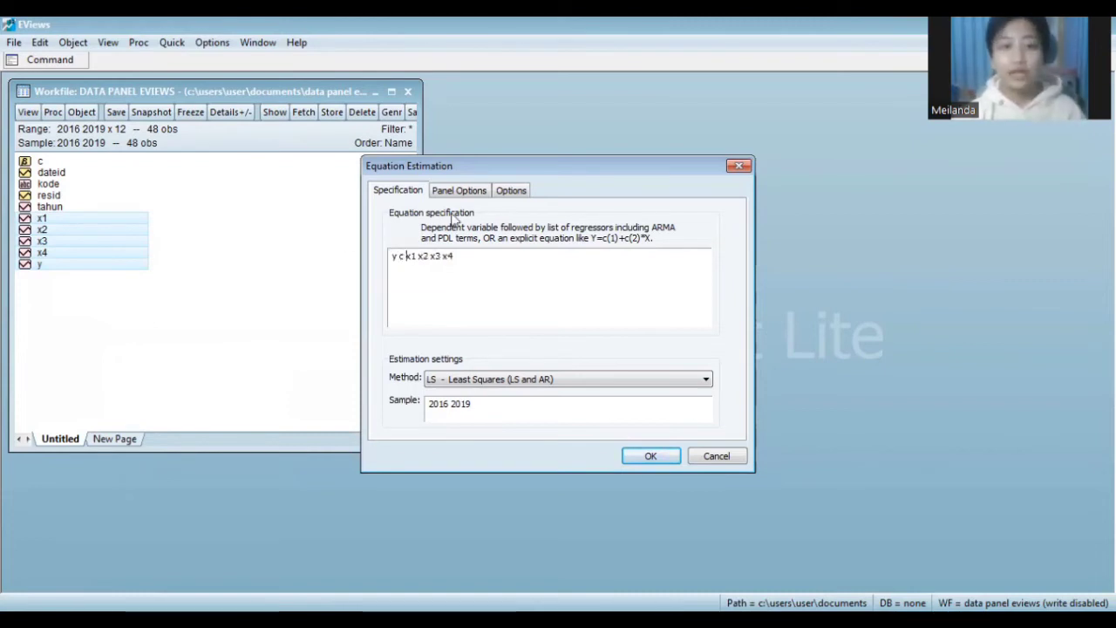
# Estimate the equation with cross-section and period effects at None, and place the output beside the workfile window.
pyautogui.click(482, 192)
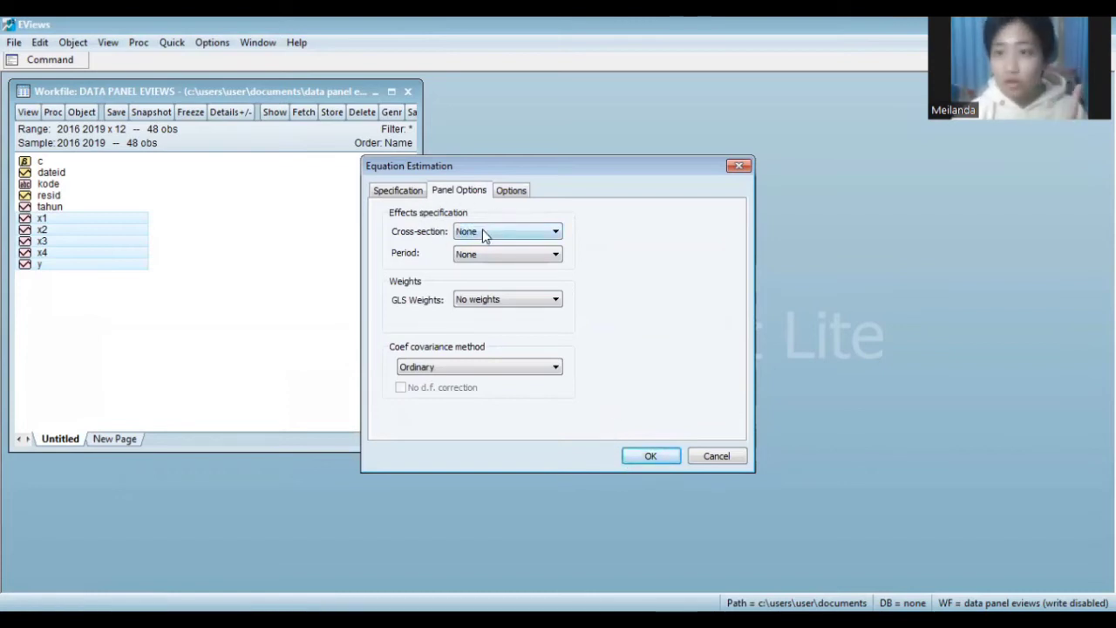
pyautogui.click(650, 456)
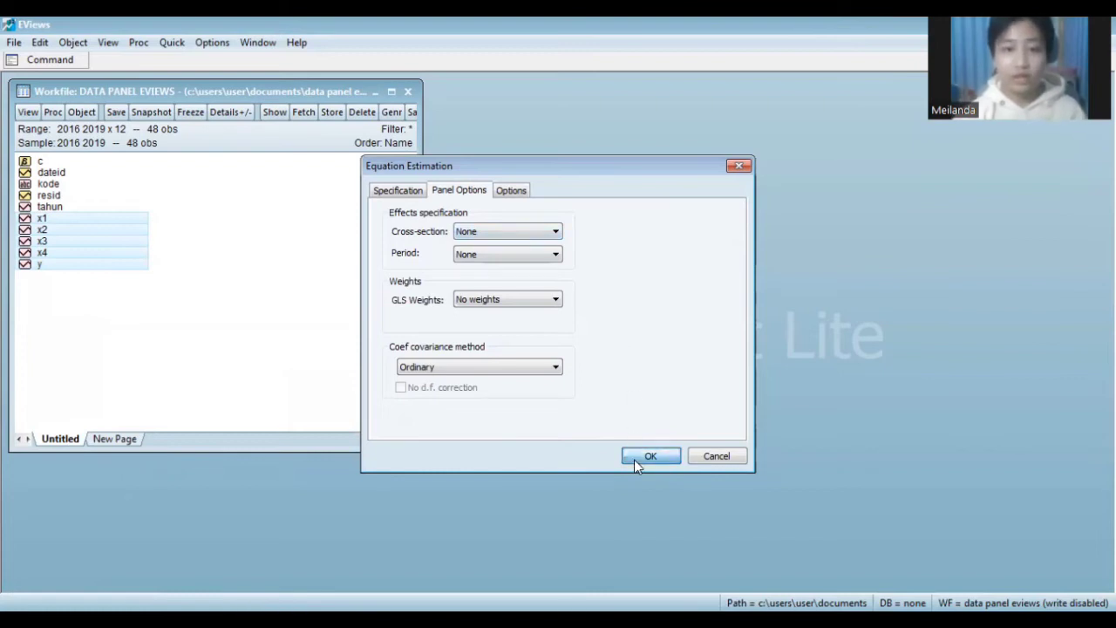
pyautogui.moveTo(323, 159); pyautogui.dragTo(672, 83)
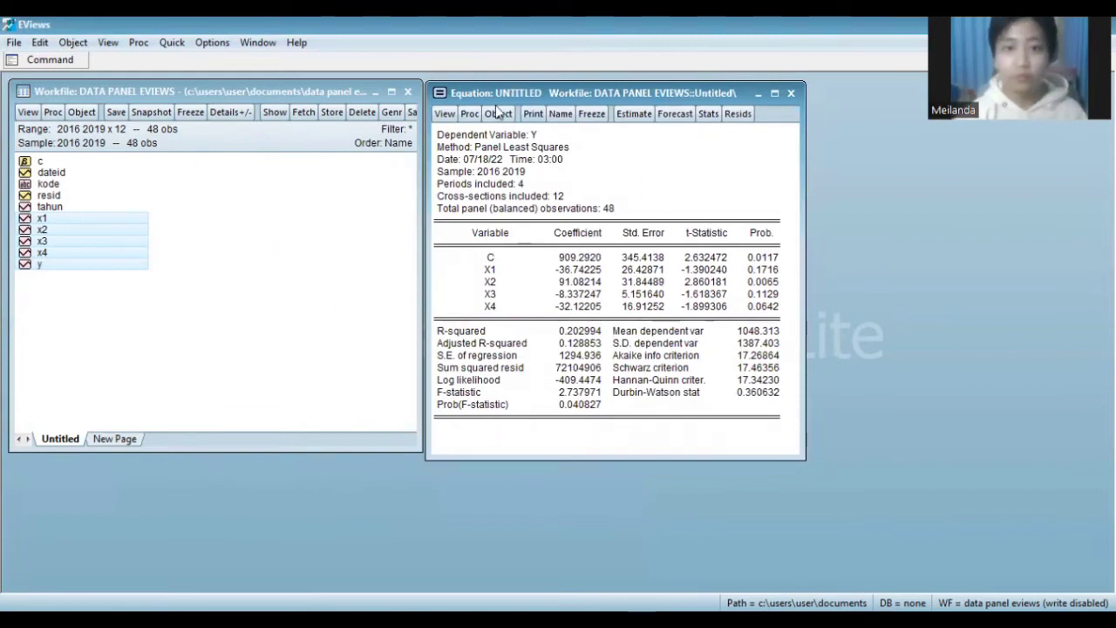
# Freeze the estimation output as a table and title it CEM.
pyautogui.click(592, 114)
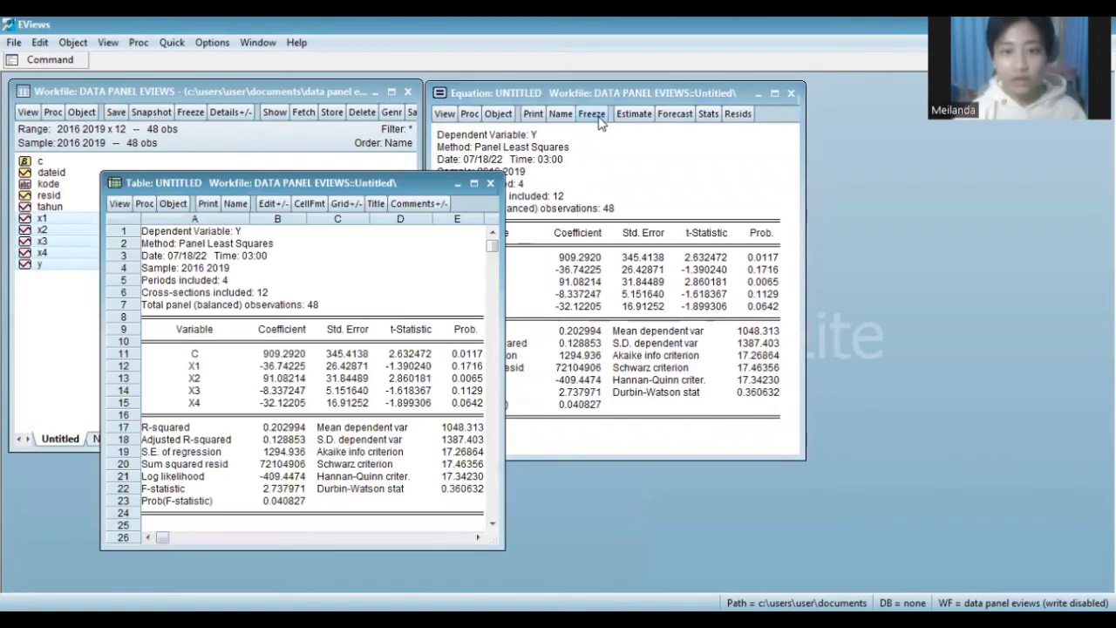
pyautogui.click(376, 204)
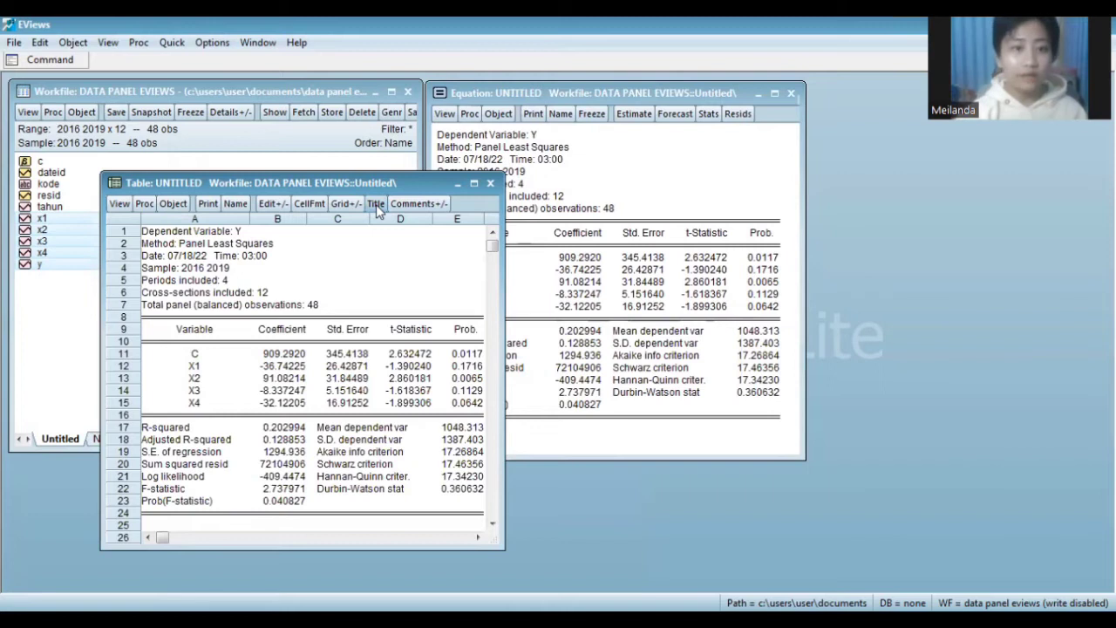
pyautogui.write('CEM')
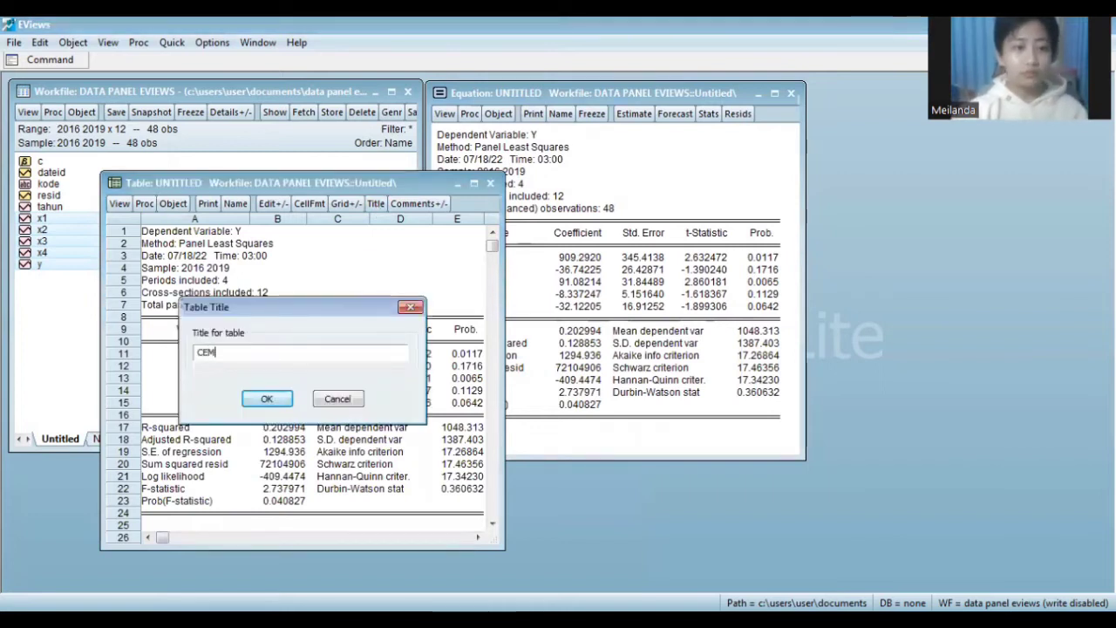
pyautogui.press('Return')
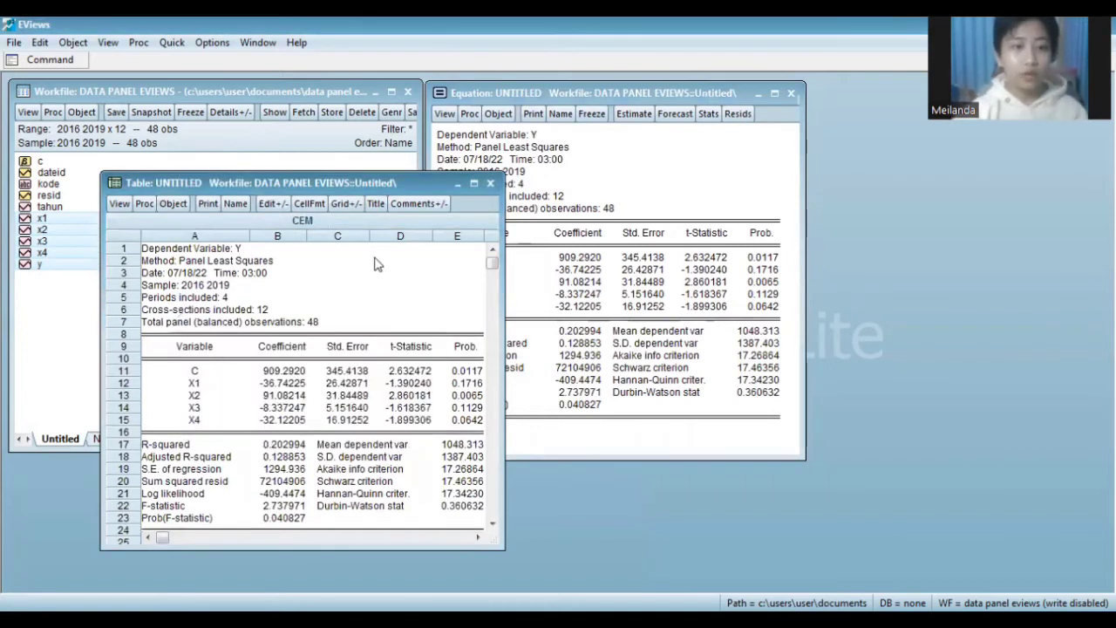
# Minimise the CEM table, then close the untitled equation and delete it.
pyautogui.click(458, 184)
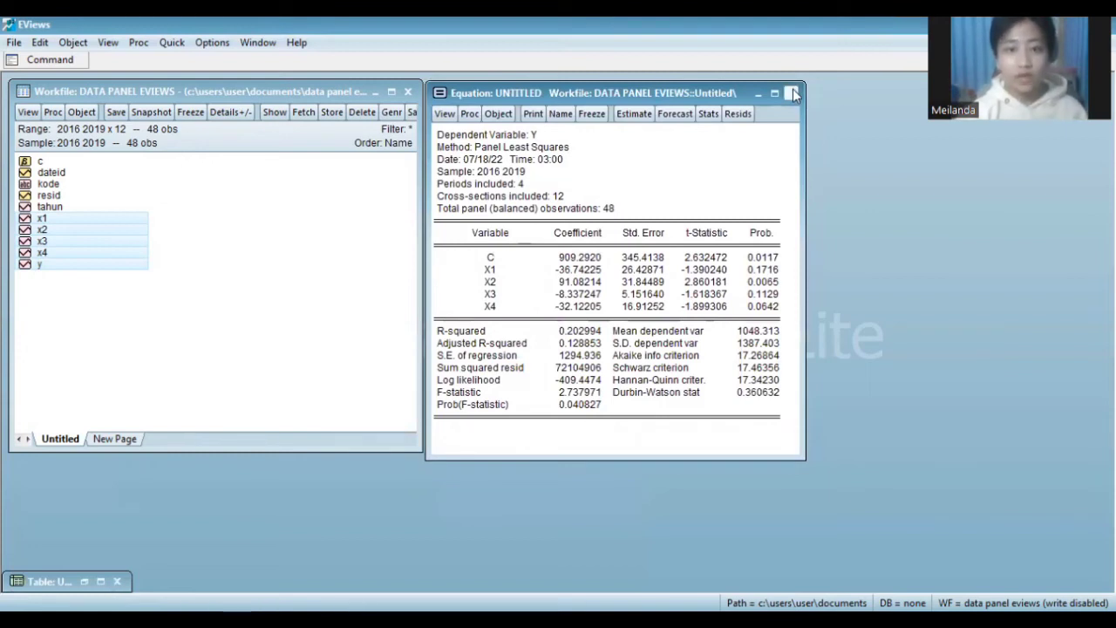
pyautogui.click(791, 93)
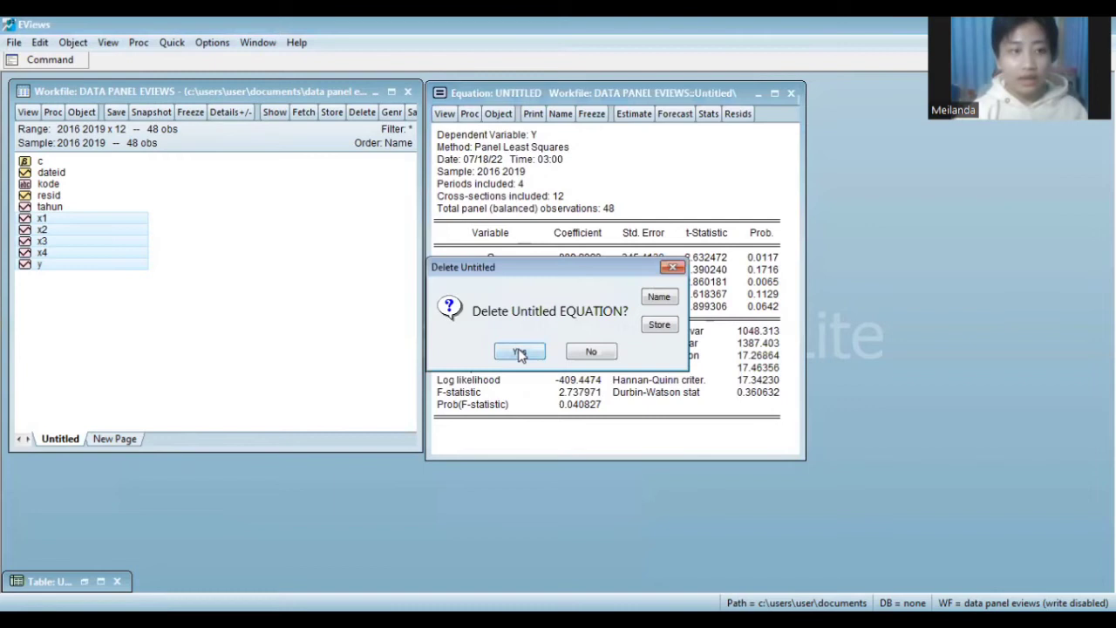
pyautogui.click(519, 351)
# Open the selected series as a new equation and specify it as y c x1 x2 x3 x4.
pyautogui.rightClick(86, 256)
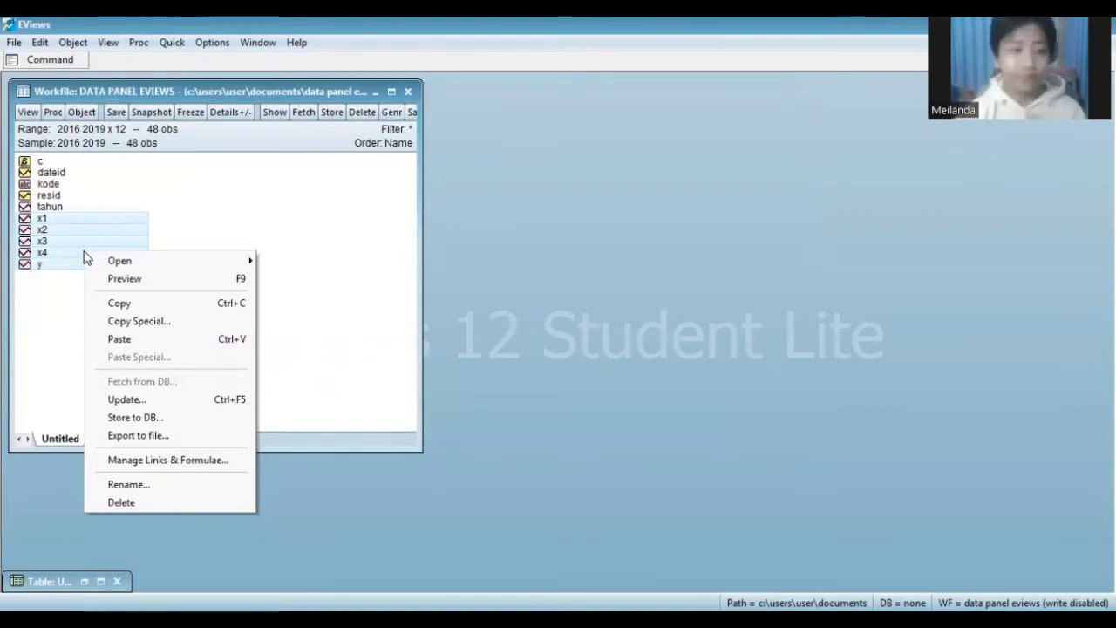
pyautogui.moveTo(105, 263)
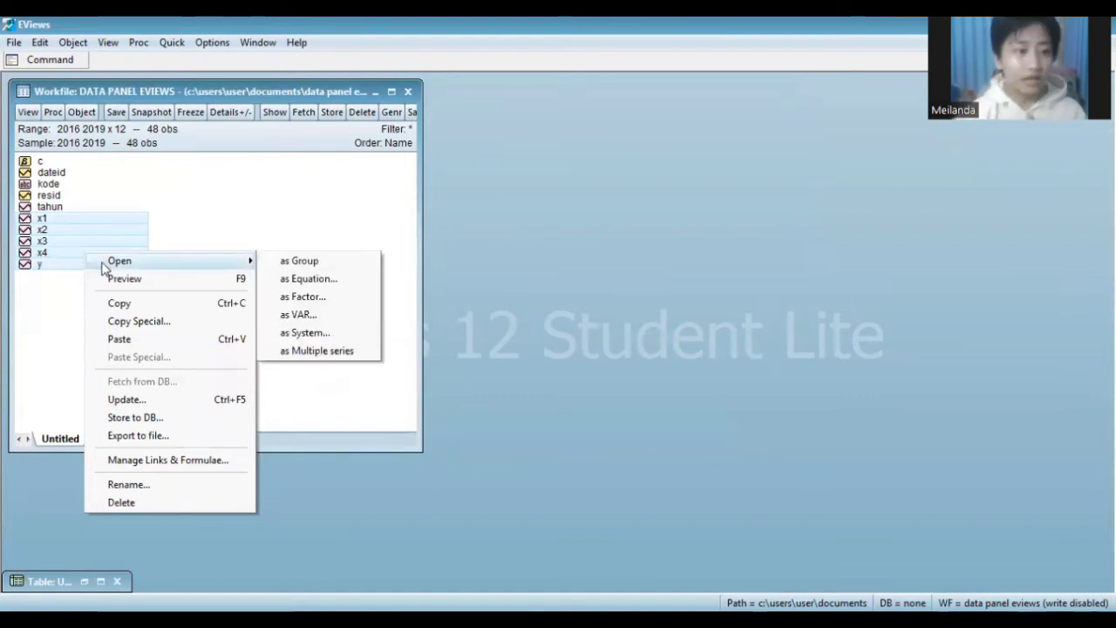
pyautogui.click(305, 279)
pyautogui.click(397, 292)
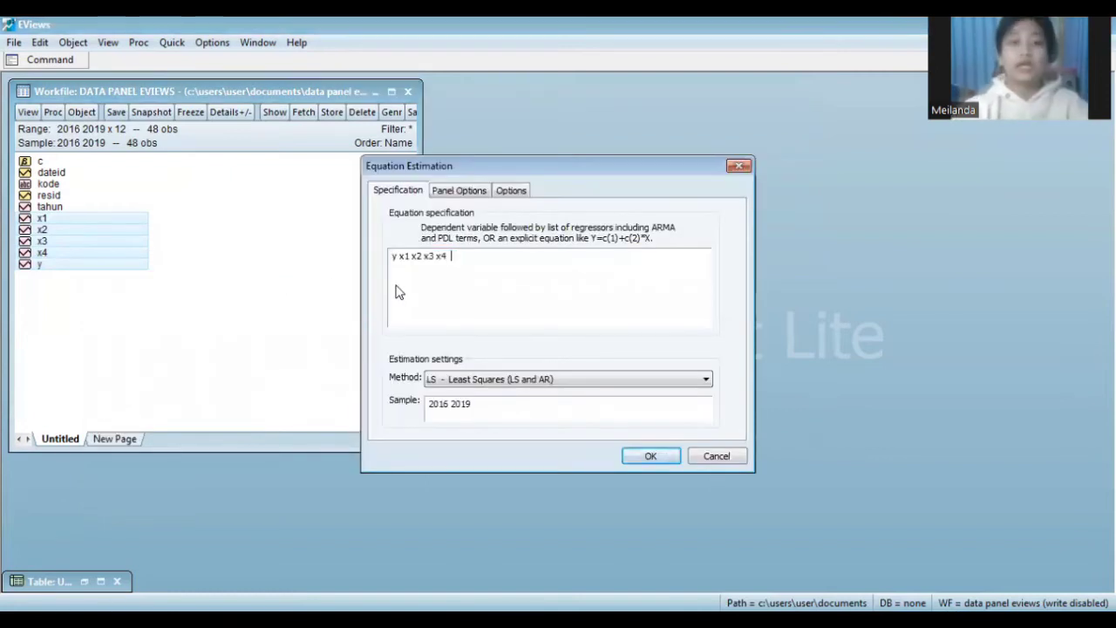
pyautogui.press('Left')
pyautogui.press('Left')
pyautogui.press('Left')
pyautogui.press('Left')
pyautogui.press('Left')
pyautogui.press('Left')
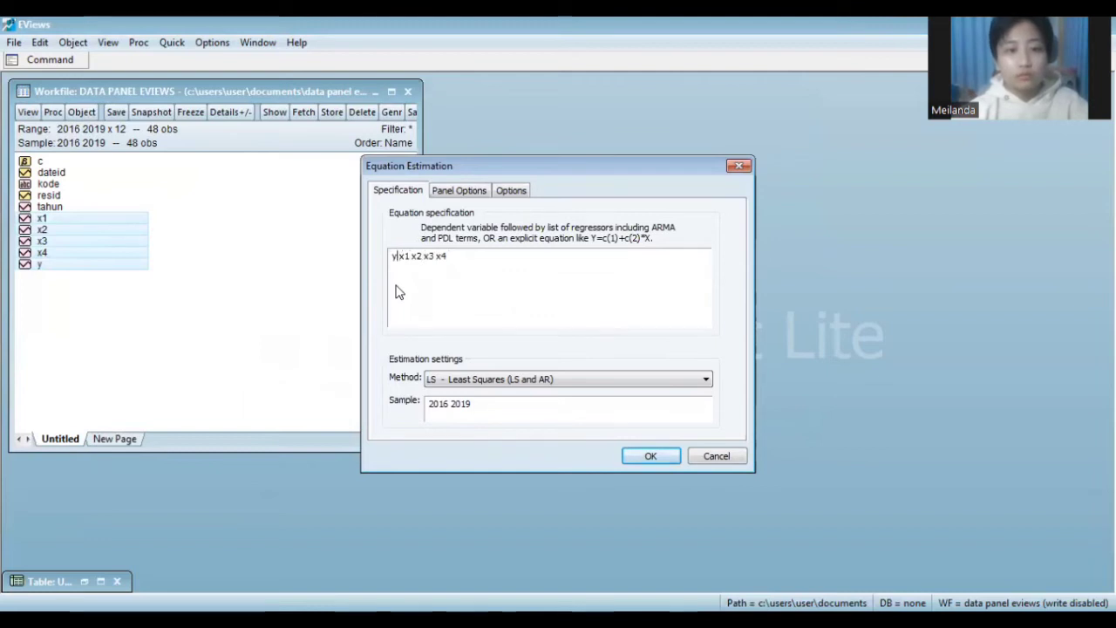
pyautogui.write('c')
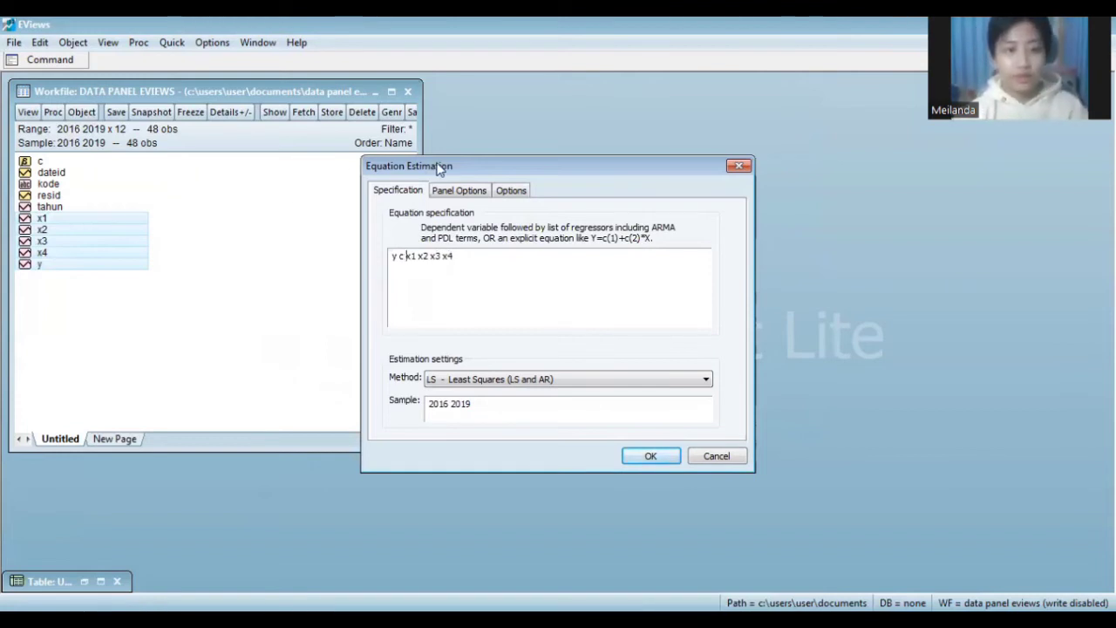
# Estimate the equation with cross-section effects set to Fixed, and place the output beside the workfile window.
pyautogui.click(451, 193)
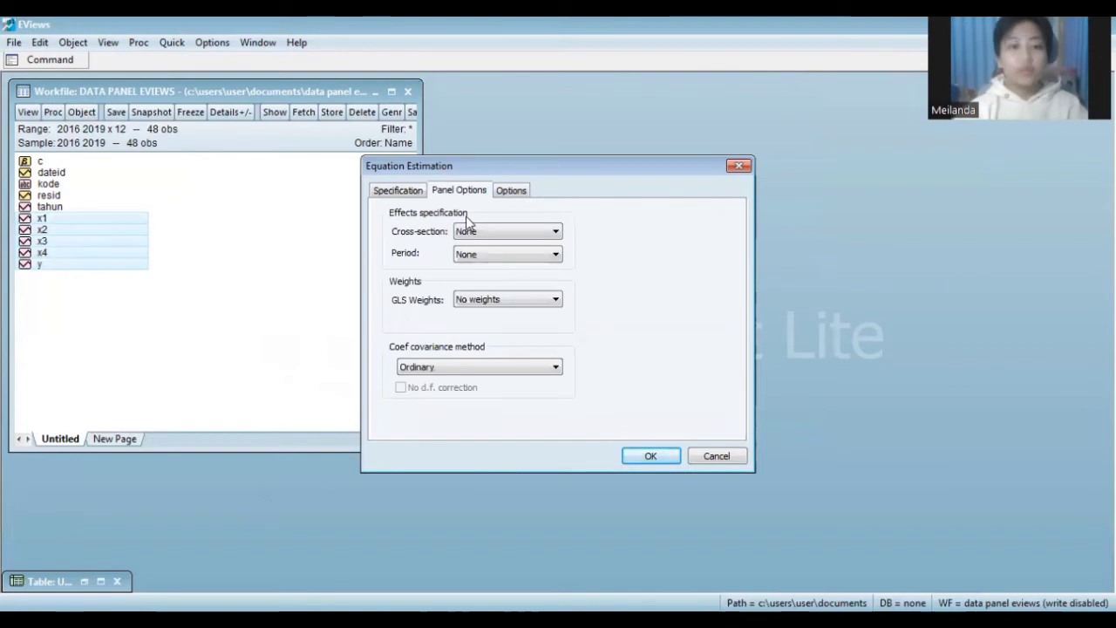
pyautogui.click(471, 232)
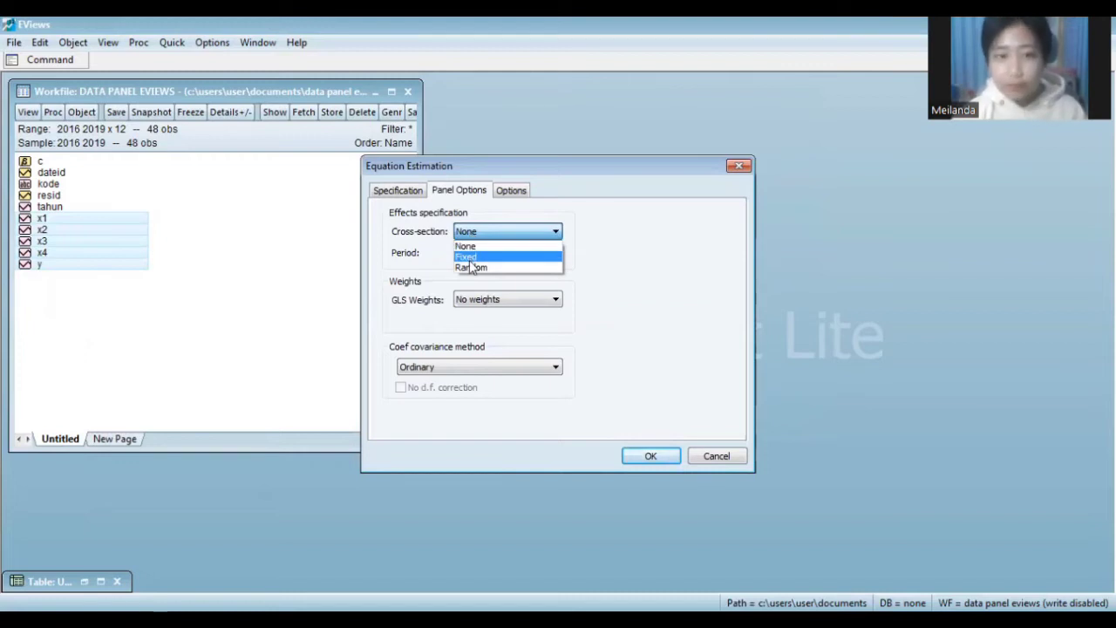
pyautogui.click(470, 258)
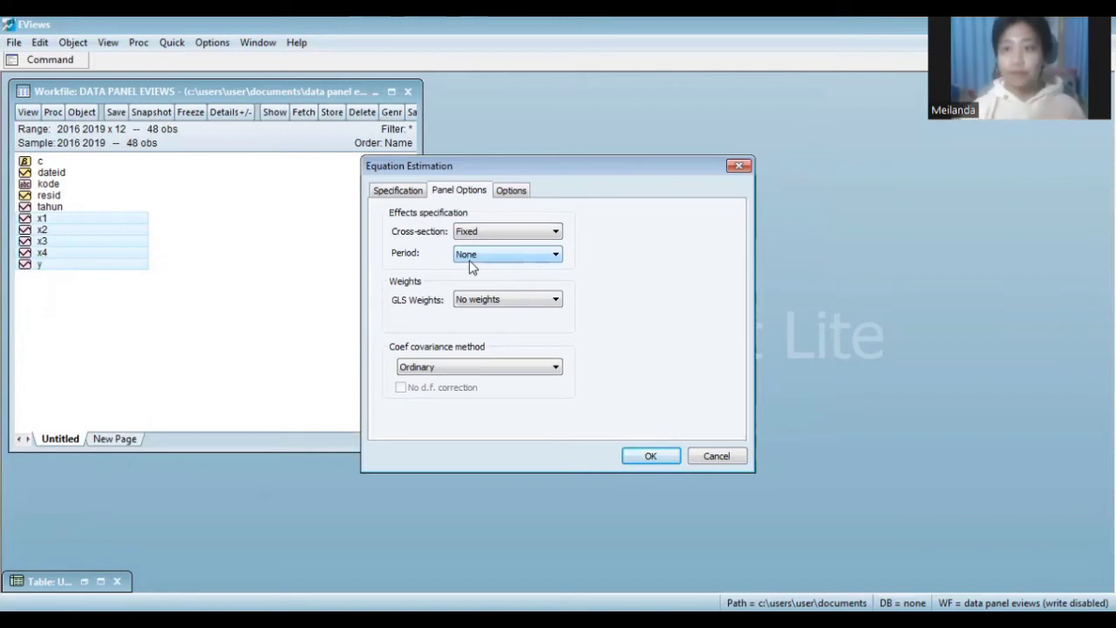
pyautogui.click(645, 462)
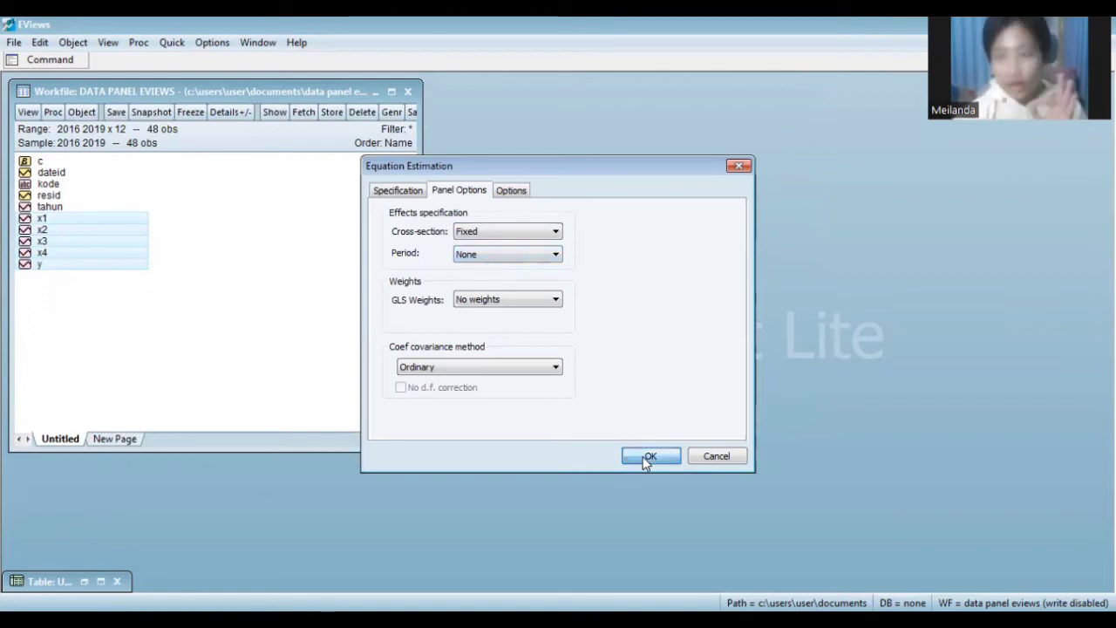
pyautogui.click(649, 456)
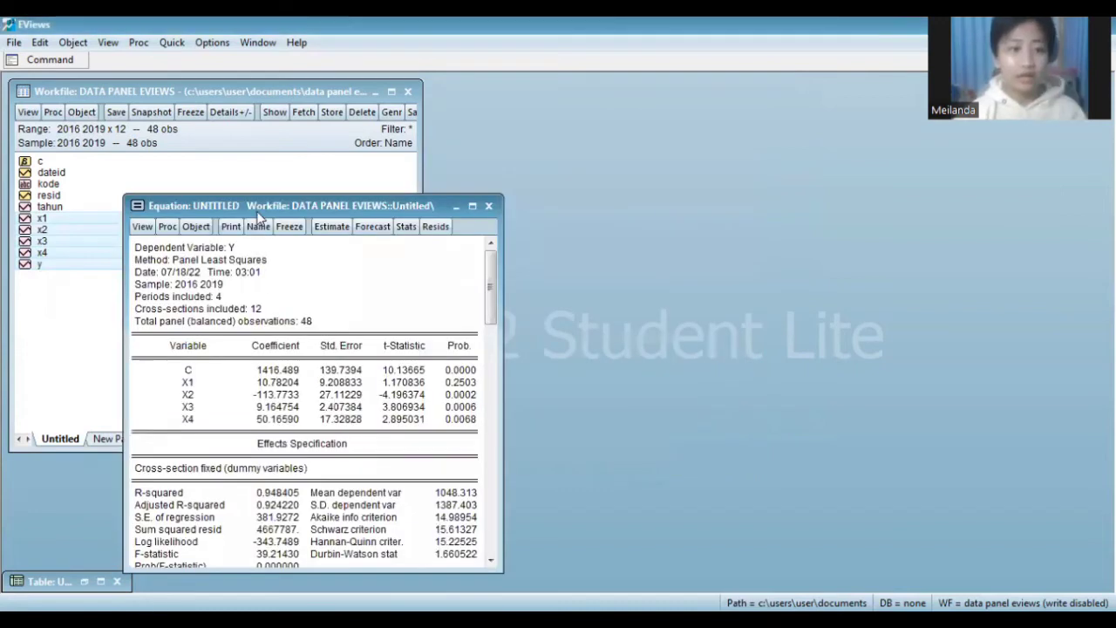
pyautogui.moveTo(272, 214); pyautogui.dragTo(571, 97)
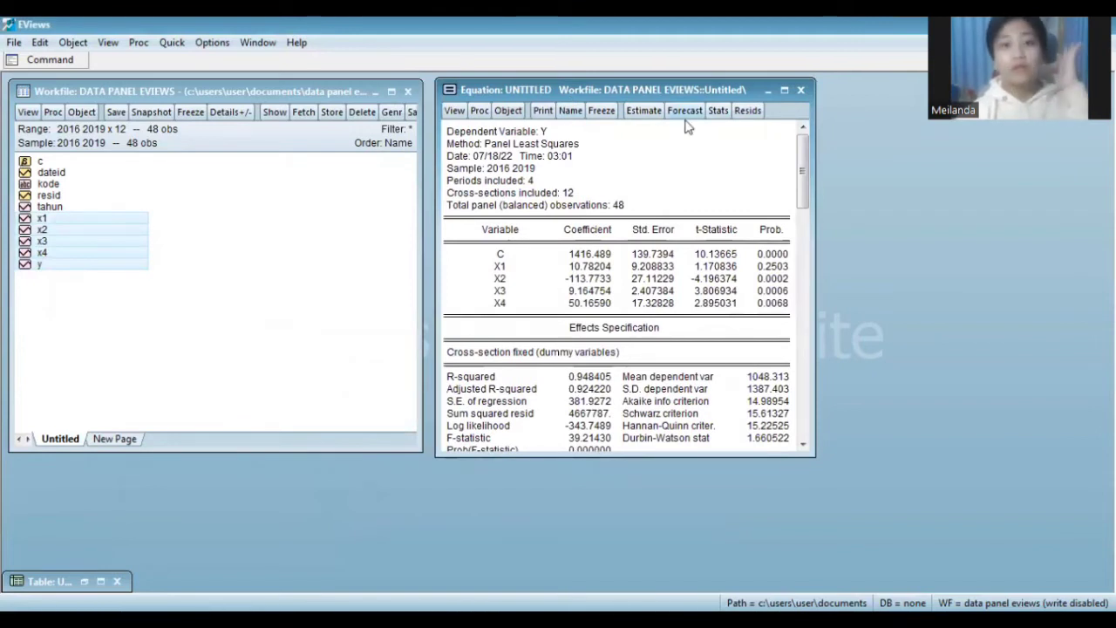
# Freeze the fixed-effects output as a table, title it FEM and minimise the table.
pyautogui.click(600, 111)
pyautogui.click(422, 106)
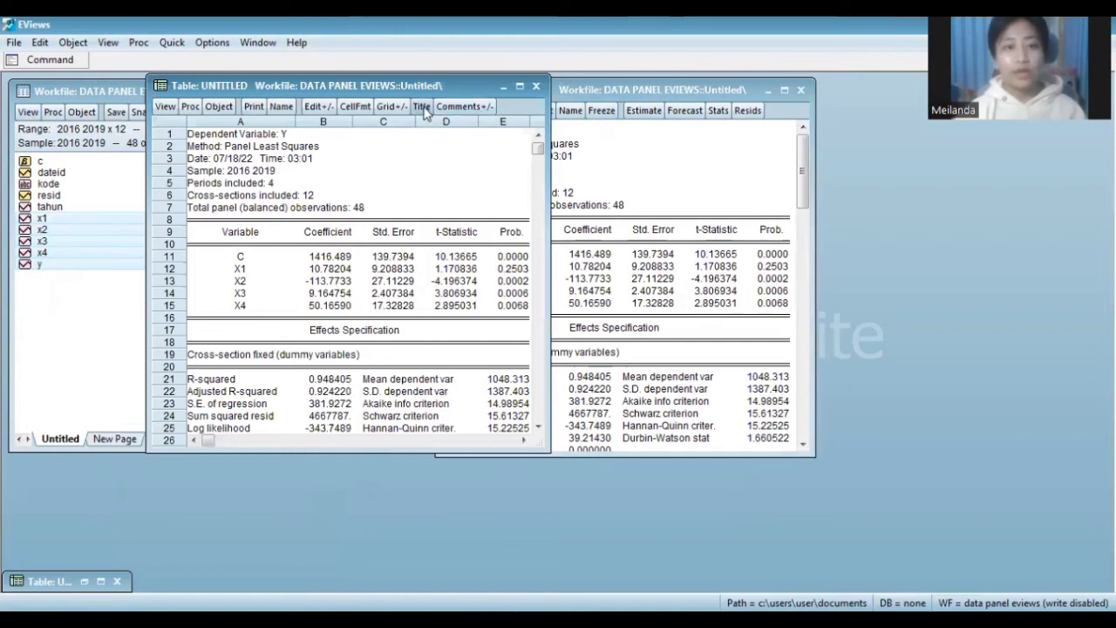
pyautogui.write('FEM')
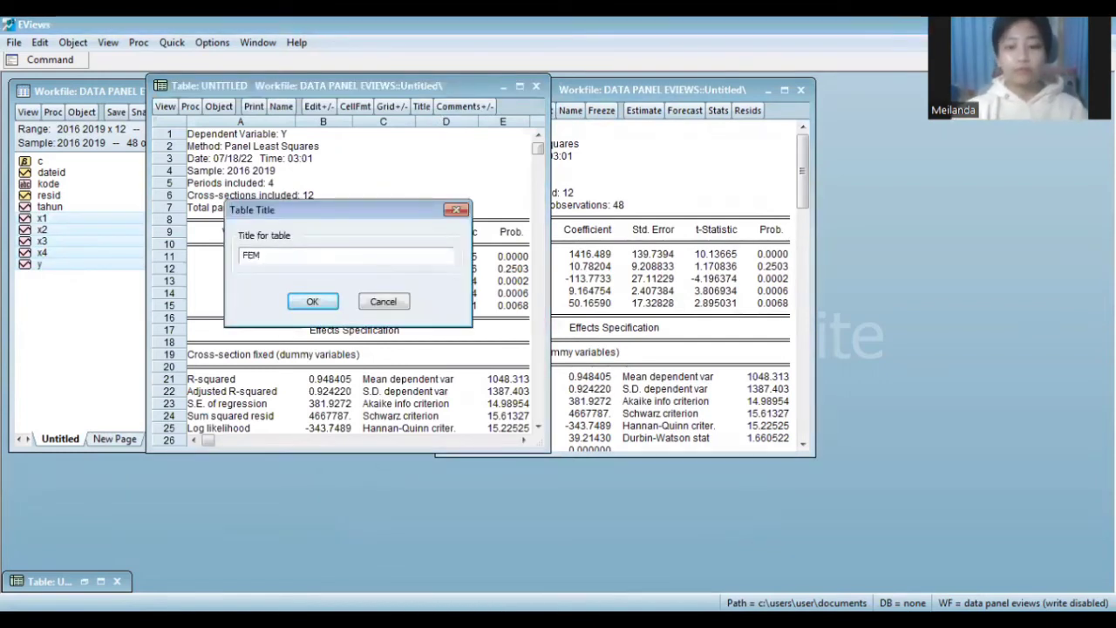
pyautogui.press('Return')
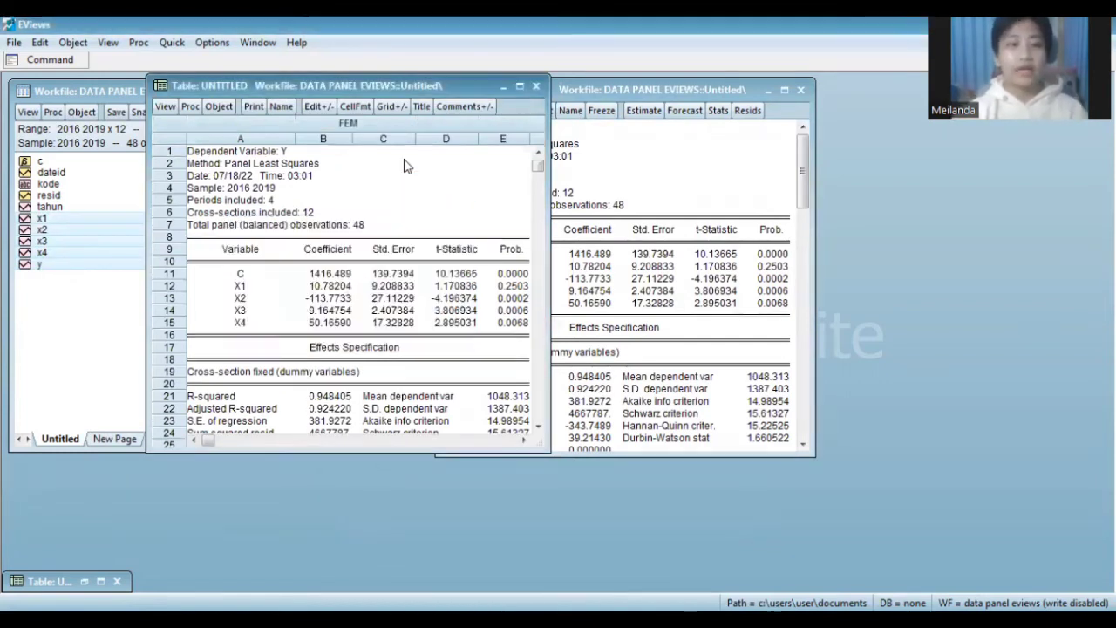
pyautogui.click(502, 86)
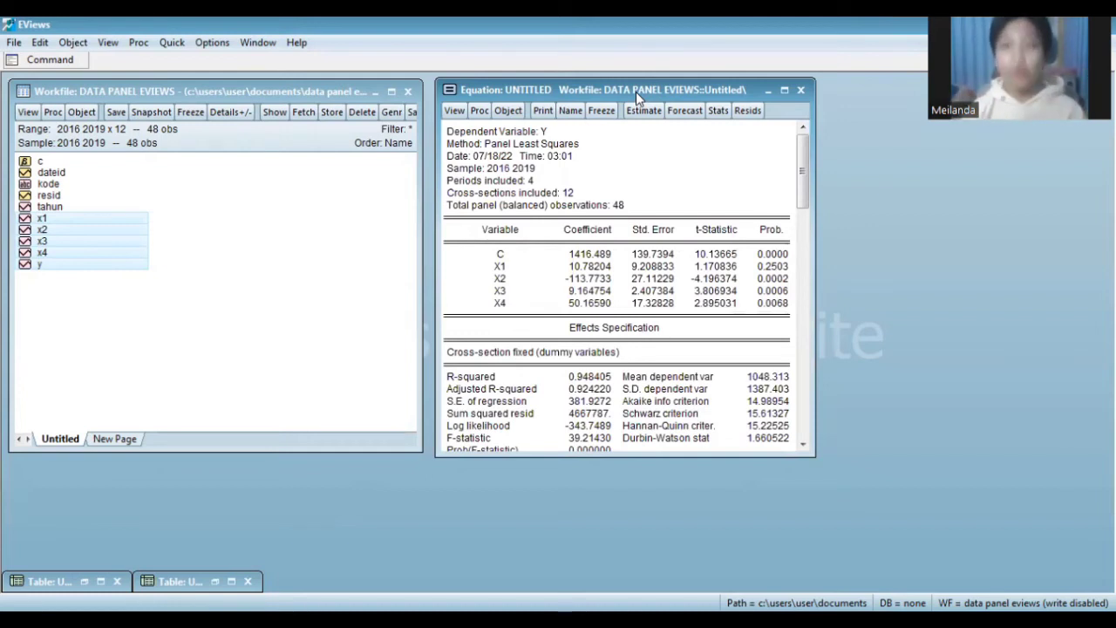
# Run the Redundant Fixed Effects - Likelihood Ratio test on the fixed-effects equation, keeping its window beside the workfile.
pyautogui.click(455, 112)
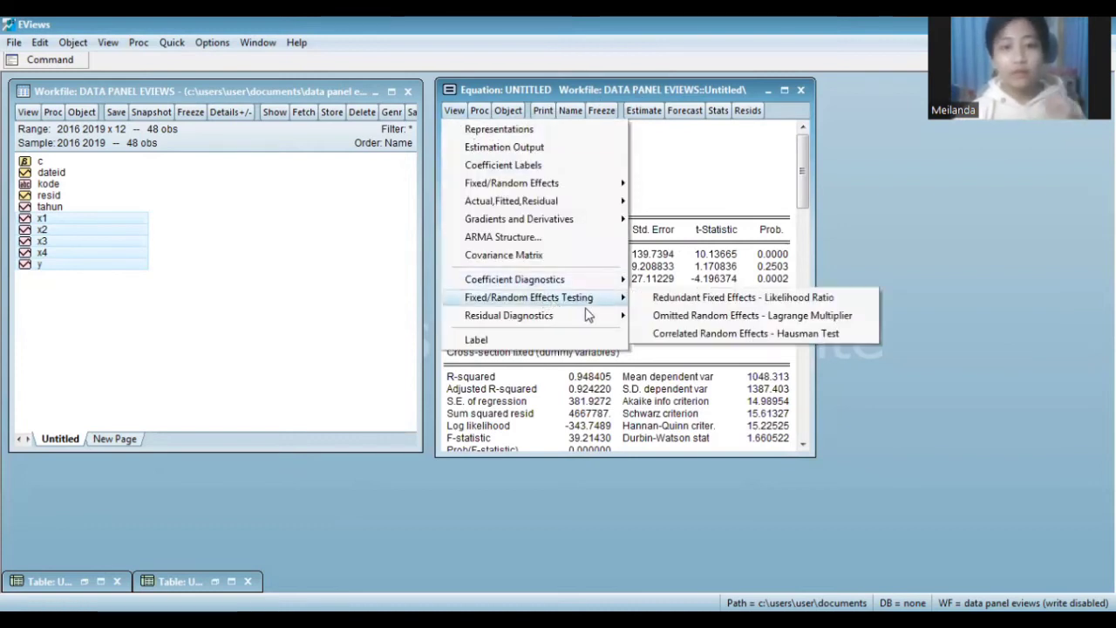
pyautogui.moveTo(606, 301)
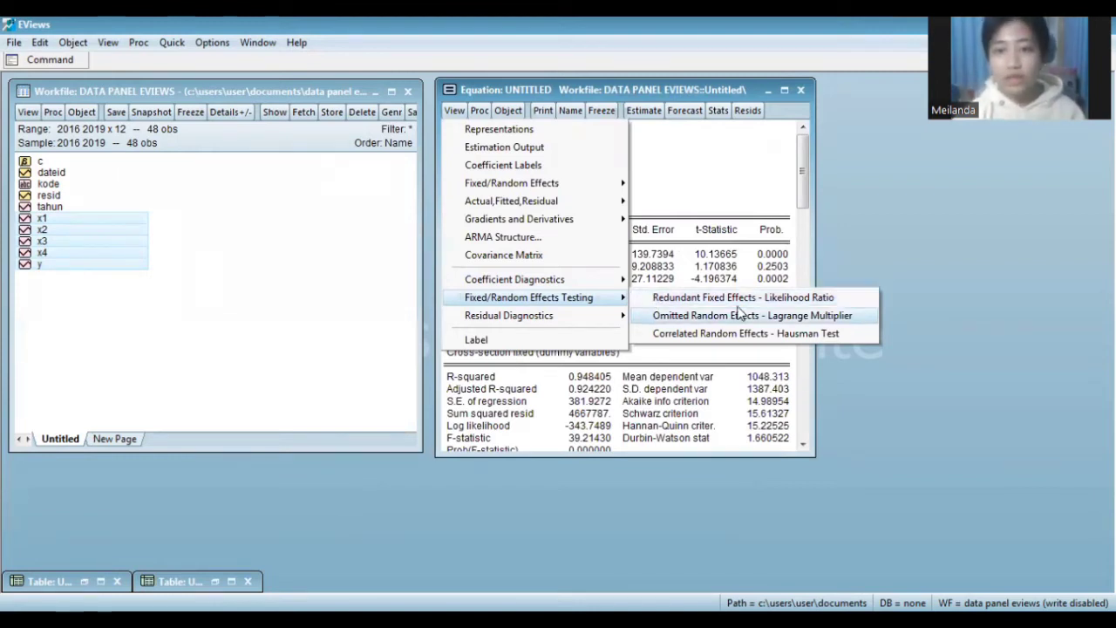
pyautogui.click(821, 297)
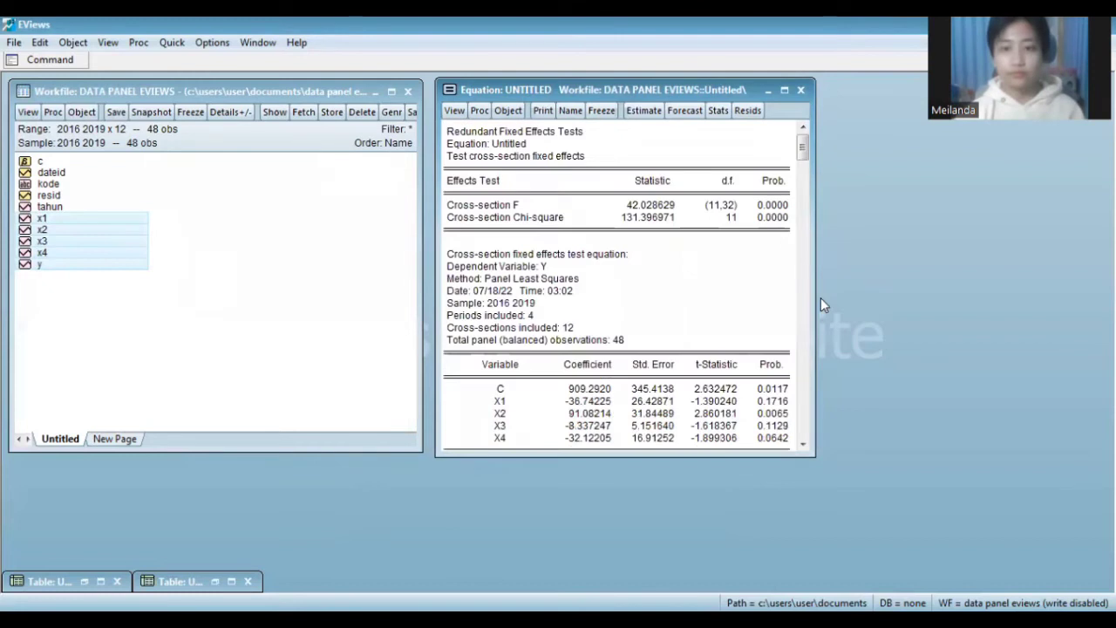
pyautogui.moveTo(669, 86)
pyautogui.mouseDown()
pyautogui.moveTo(689, 160)
pyautogui.moveTo(707, 95)
pyautogui.moveTo(690, 88)
pyautogui.moveTo(677, 100)
pyautogui.mouseUp()
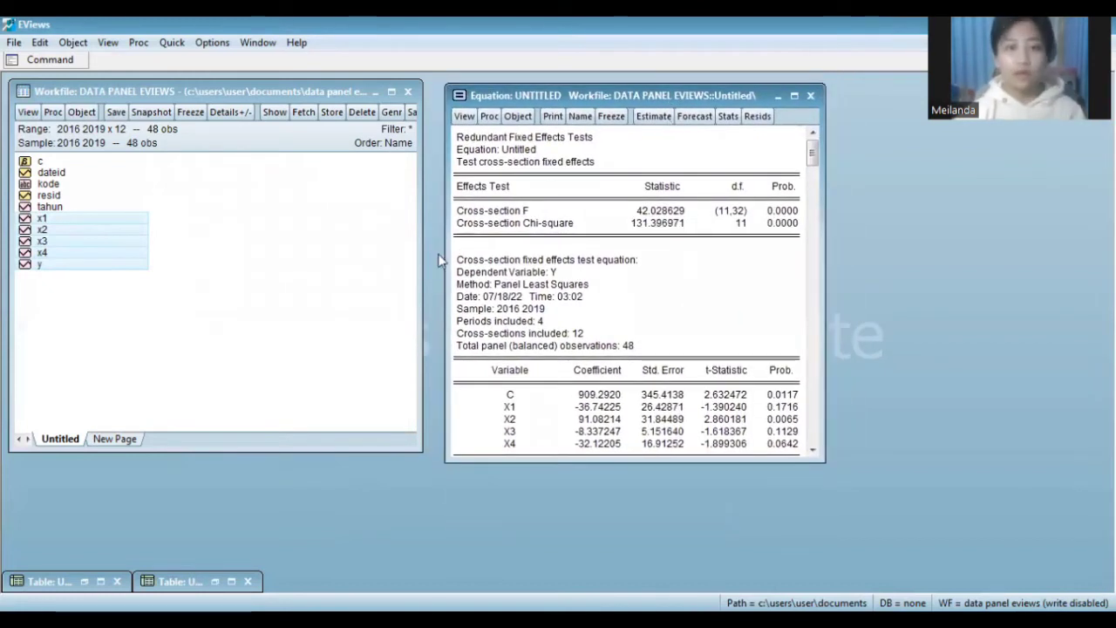
# Copy the Redundant Fixed Effects Tests block, from its heading through the Cross-section Chi-square row, with numbers as displayed.
pyautogui.click(467, 140)
pyautogui.moveTo(502, 155); pyautogui.dragTo(819, 246)
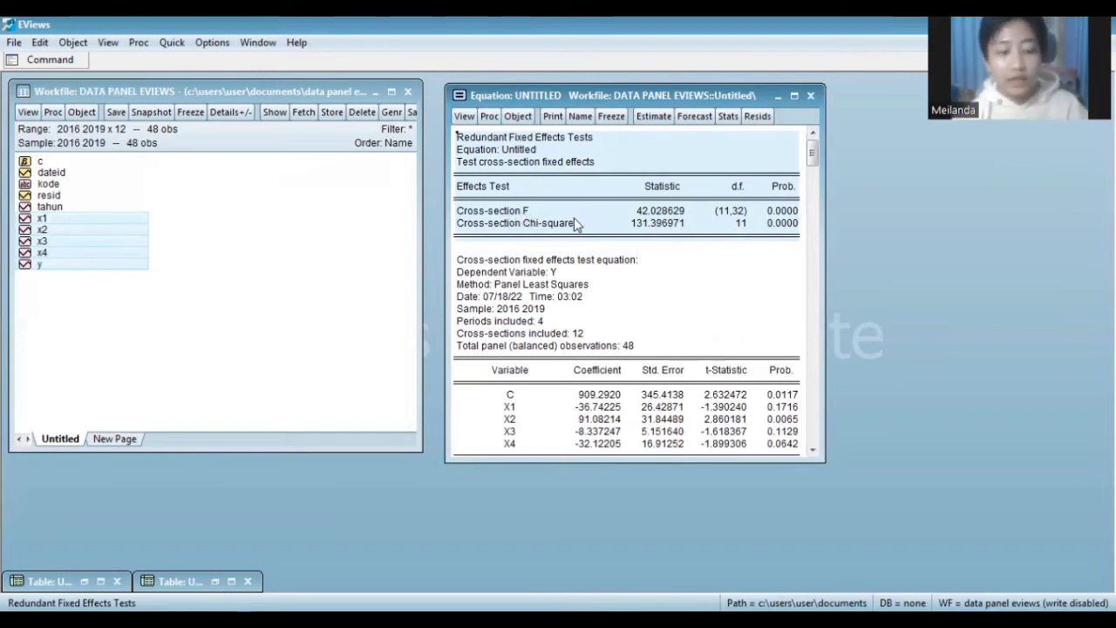
pyautogui.hotkey('ctrl', 'c')
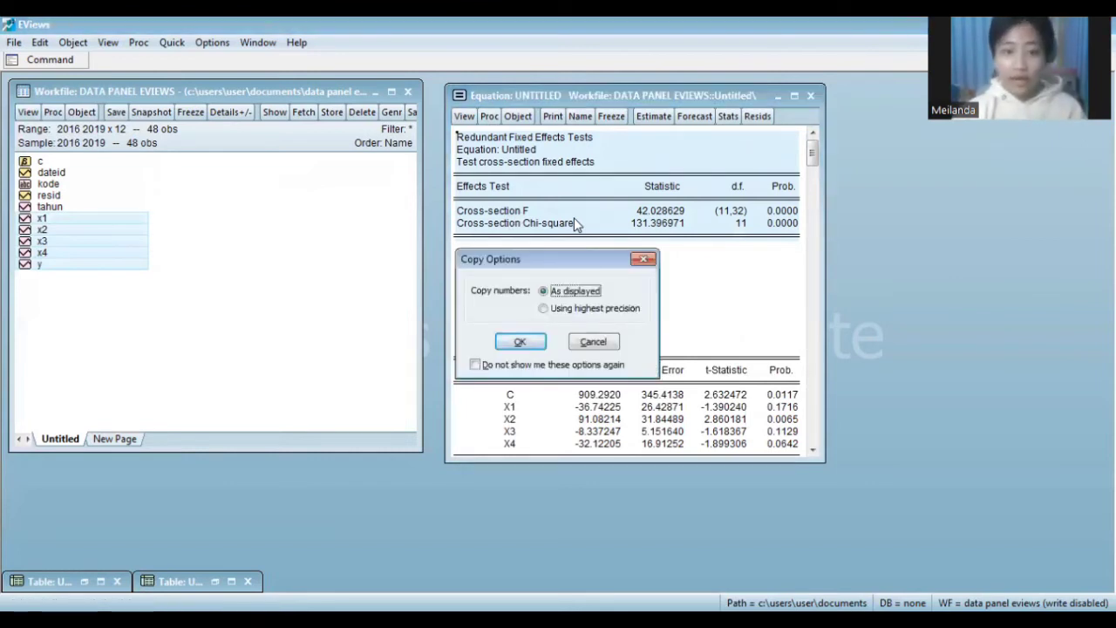
pyautogui.press('Return')
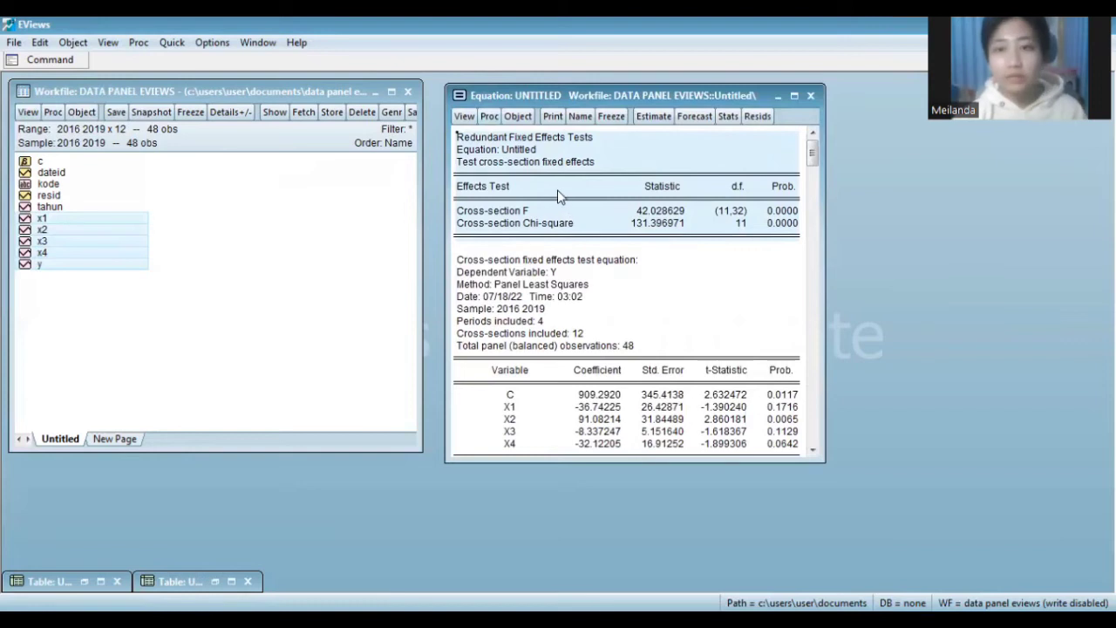
pyautogui.rightClick(558, 195)
pyautogui.click(595, 200)
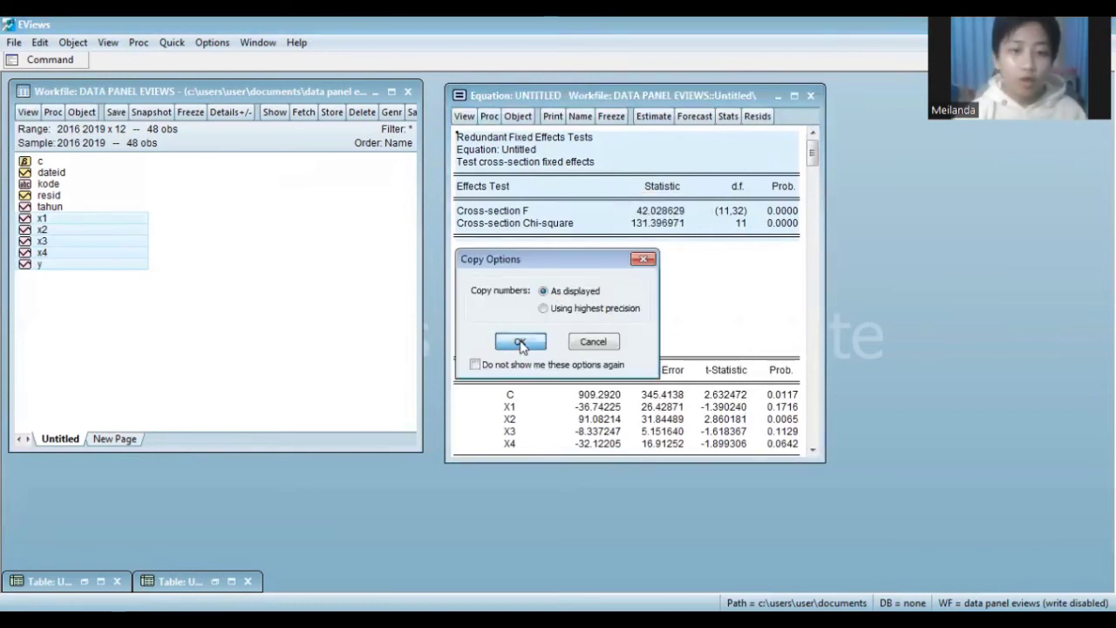
pyautogui.click(521, 341)
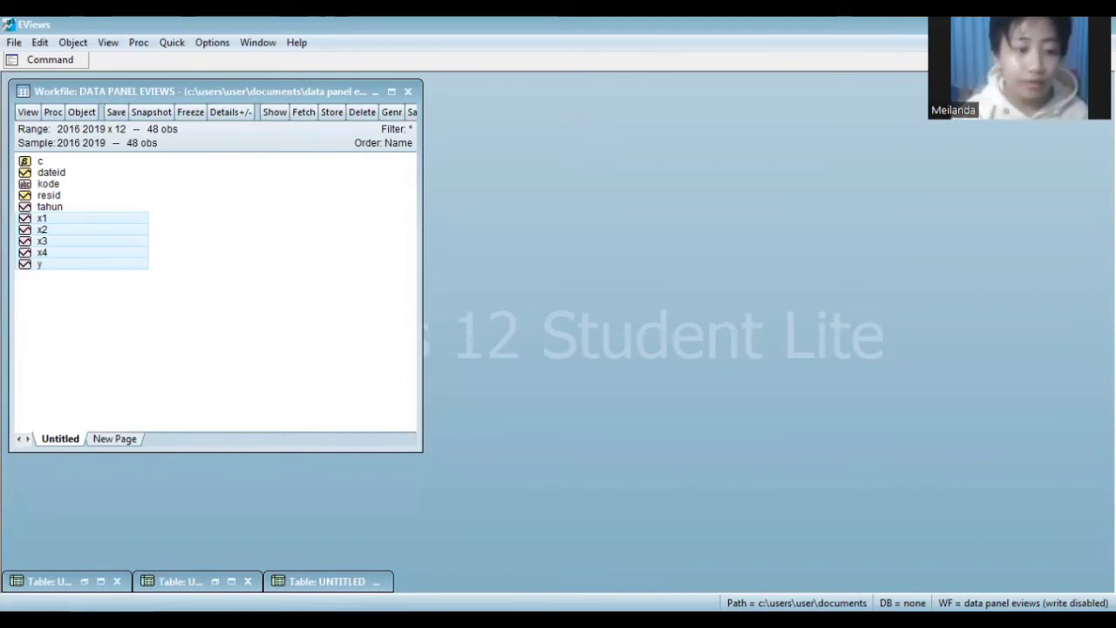
# Restore the minimised FEM table to check its contents, and minimise it again.
pyautogui.click(179, 581)
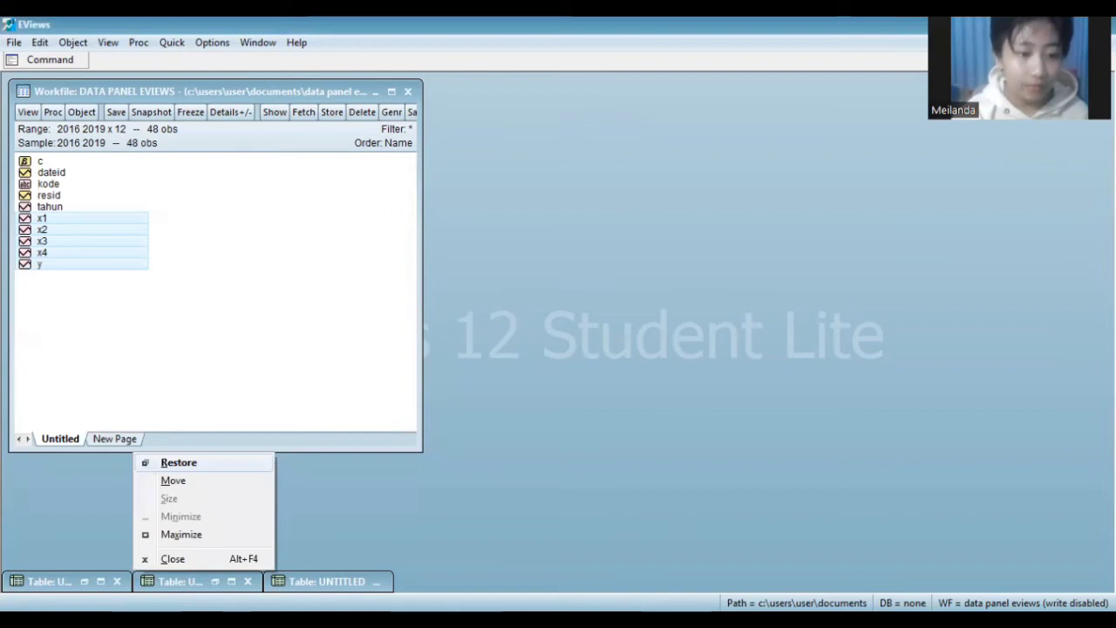
pyautogui.click(315, 521)
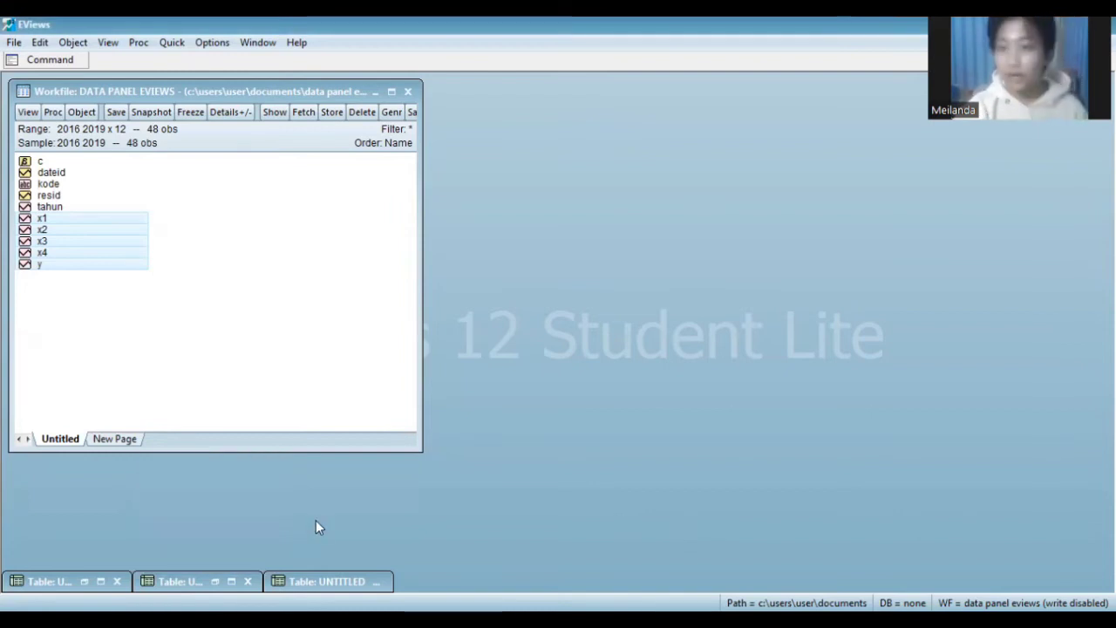
pyautogui.click(214, 581)
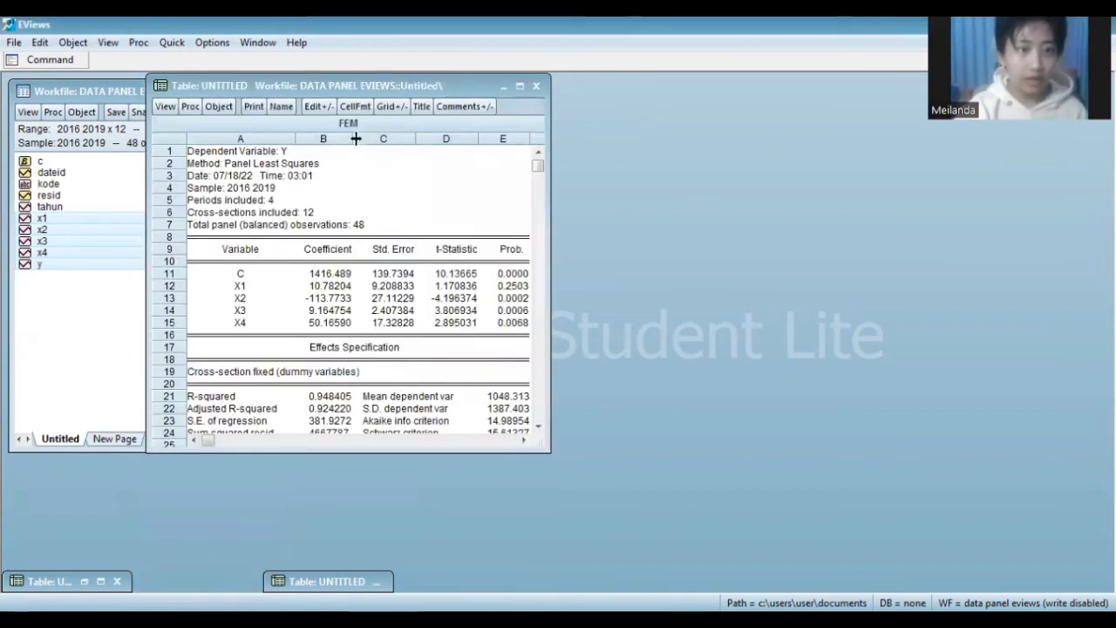
pyautogui.click(503, 86)
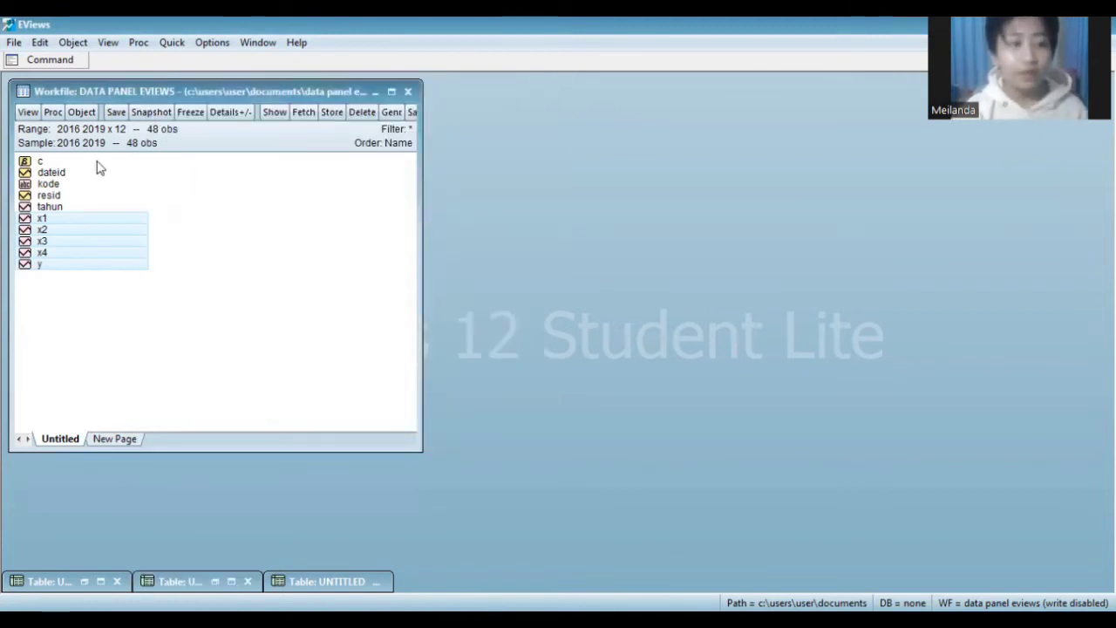
# Open the selected series x1 to x4 and y as another equation, specified as y c x1 x2 x3 x4.
pyautogui.rightClick(100, 253)
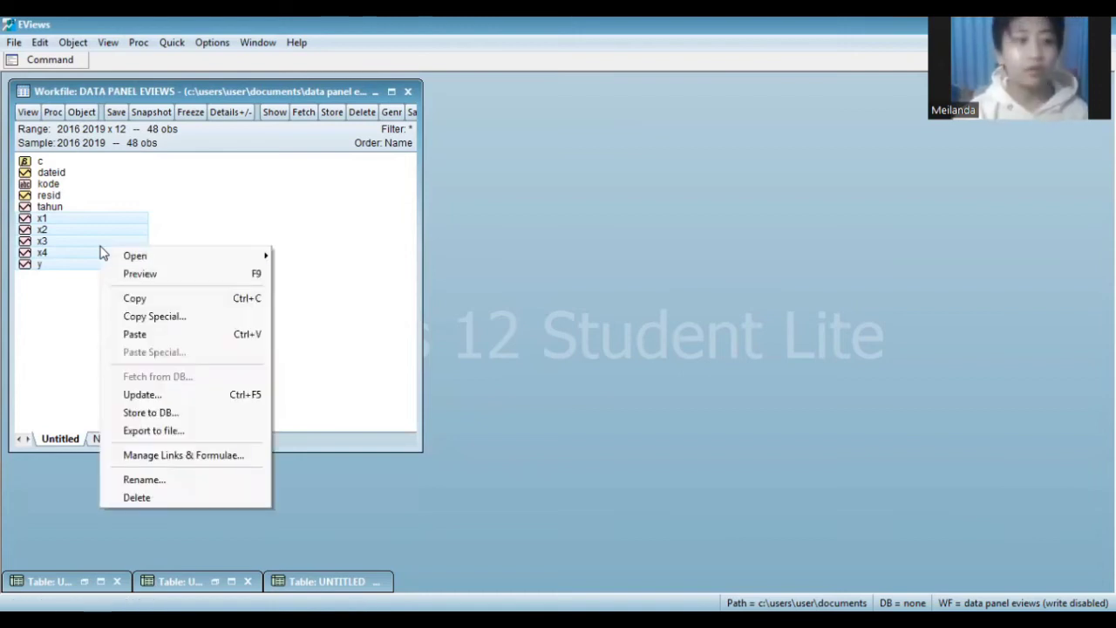
pyautogui.moveTo(200, 259)
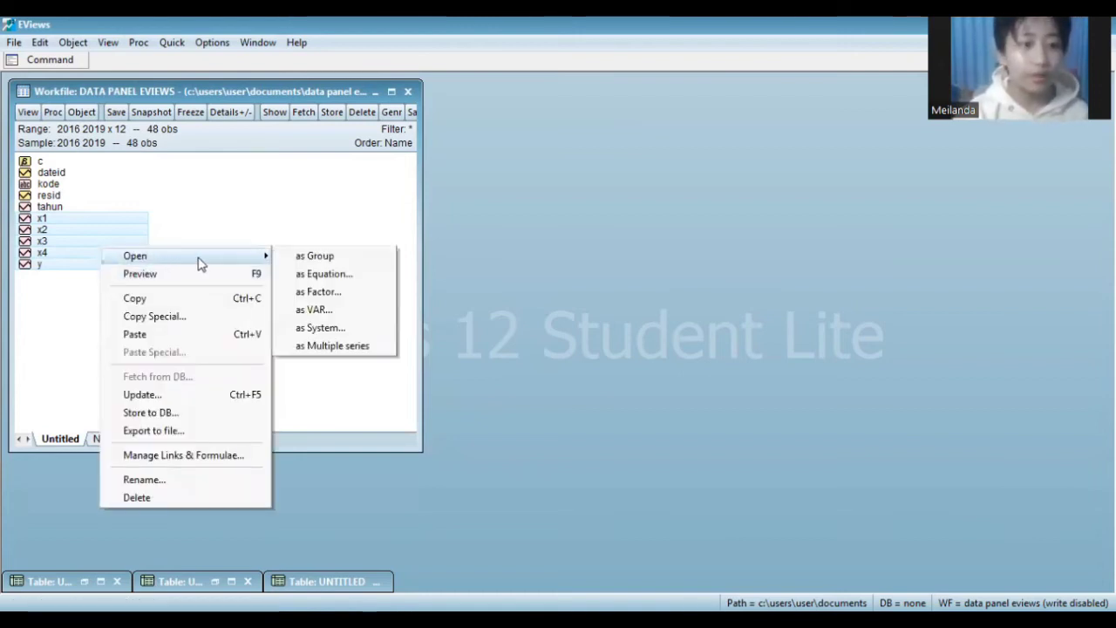
pyautogui.click(302, 276)
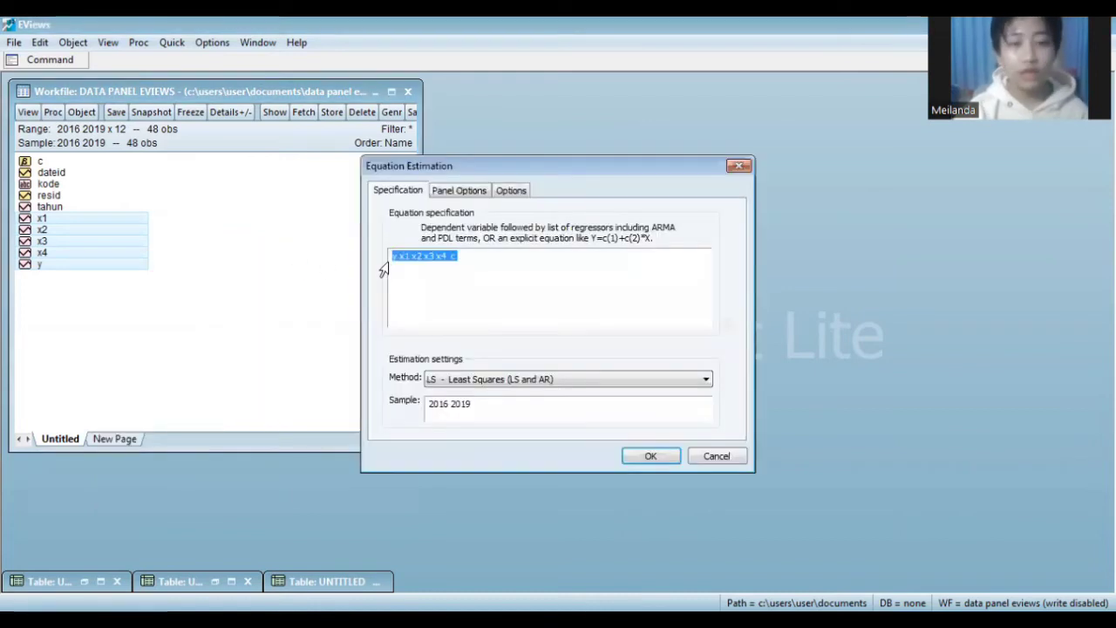
pyautogui.press('BackSpace')
pyautogui.press('BackSpace')
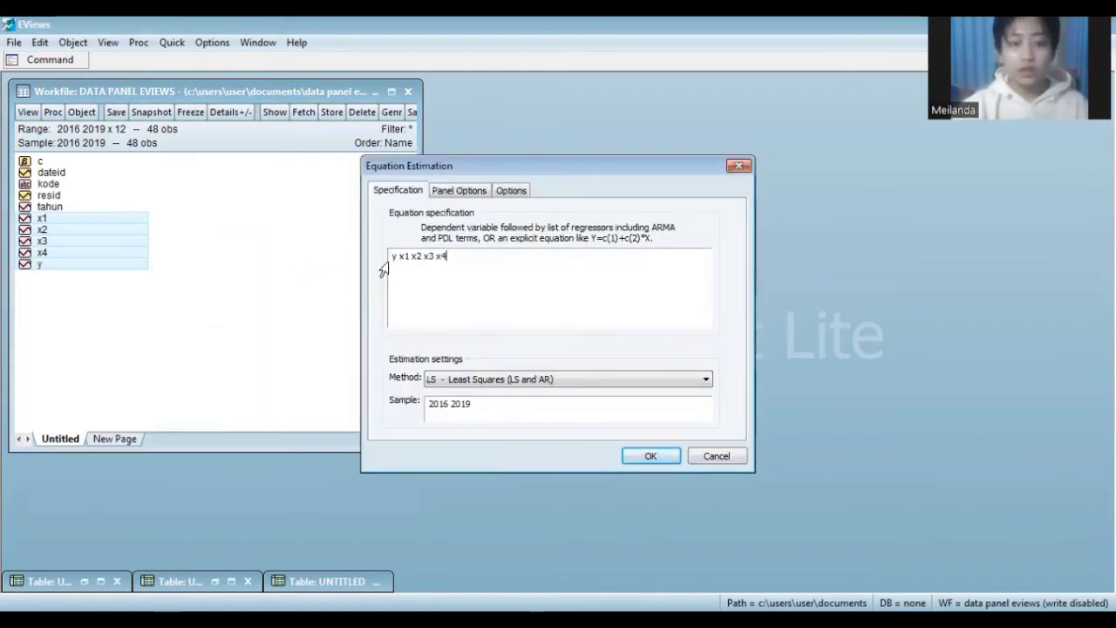
pyautogui.press('Left')
pyautogui.press('Left')
pyautogui.press('Left')
pyautogui.press('Left')
pyautogui.press('Left')
pyautogui.press('Left')
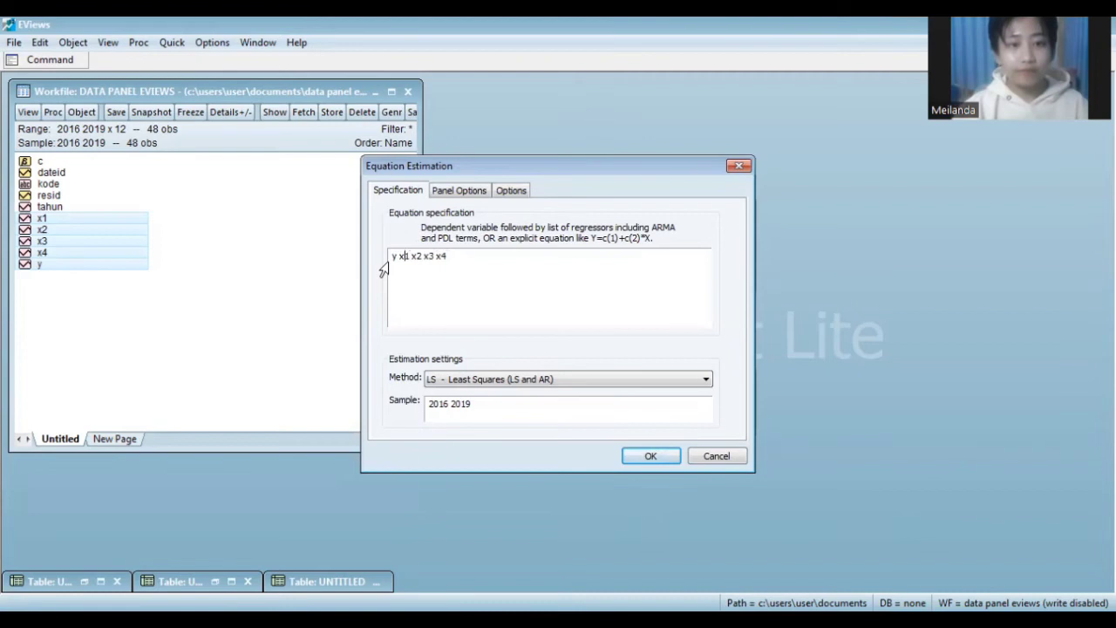
pyautogui.write('c')
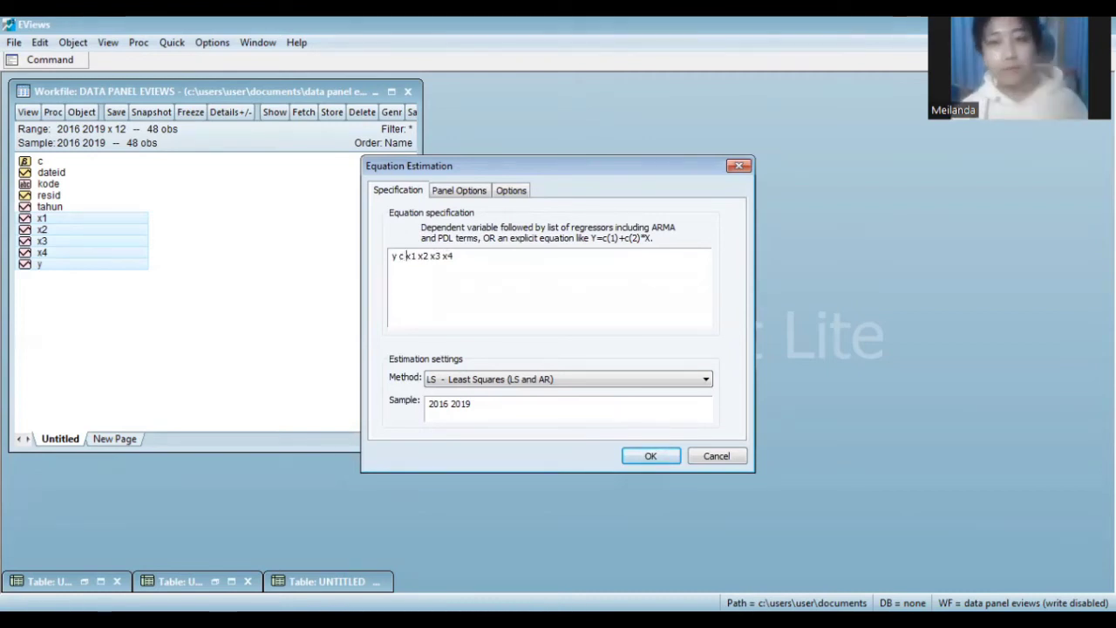
# Estimate the equation with cross-section effects set to Random, and place the output beside the workfile window.
pyautogui.click(475, 189)
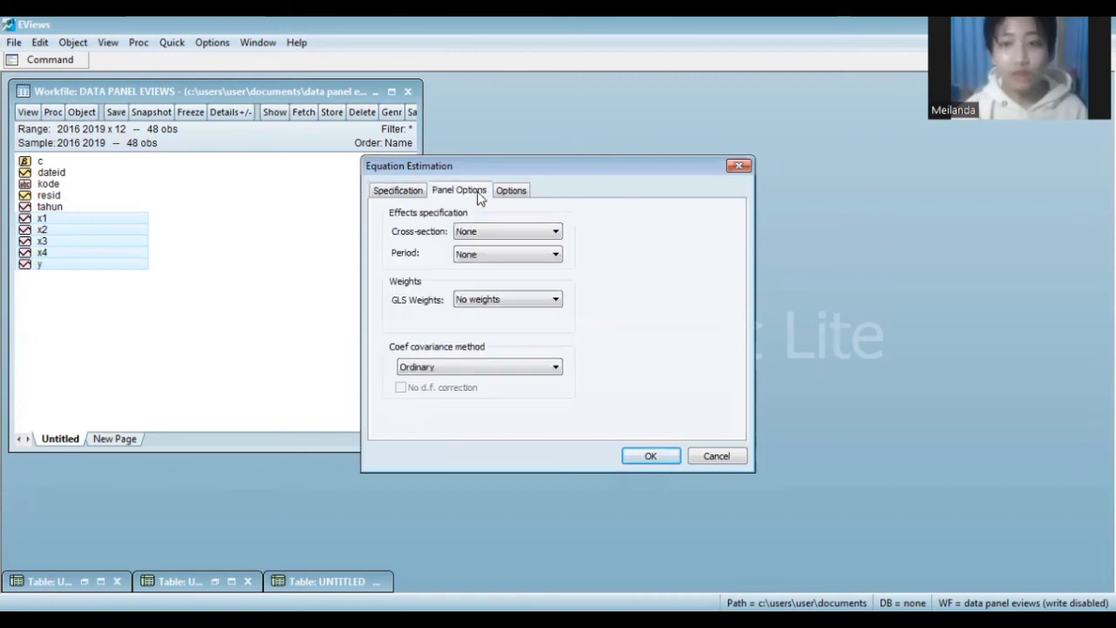
pyautogui.click(487, 230)
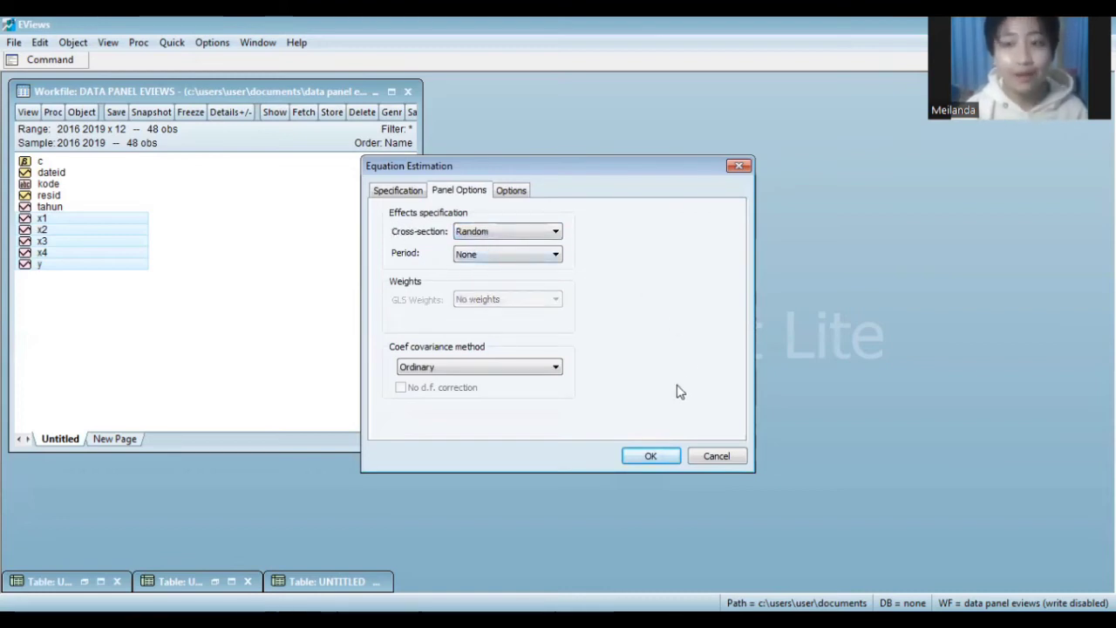
pyautogui.click(653, 456)
pyautogui.moveTo(388, 136); pyautogui.dragTo(632, 99)
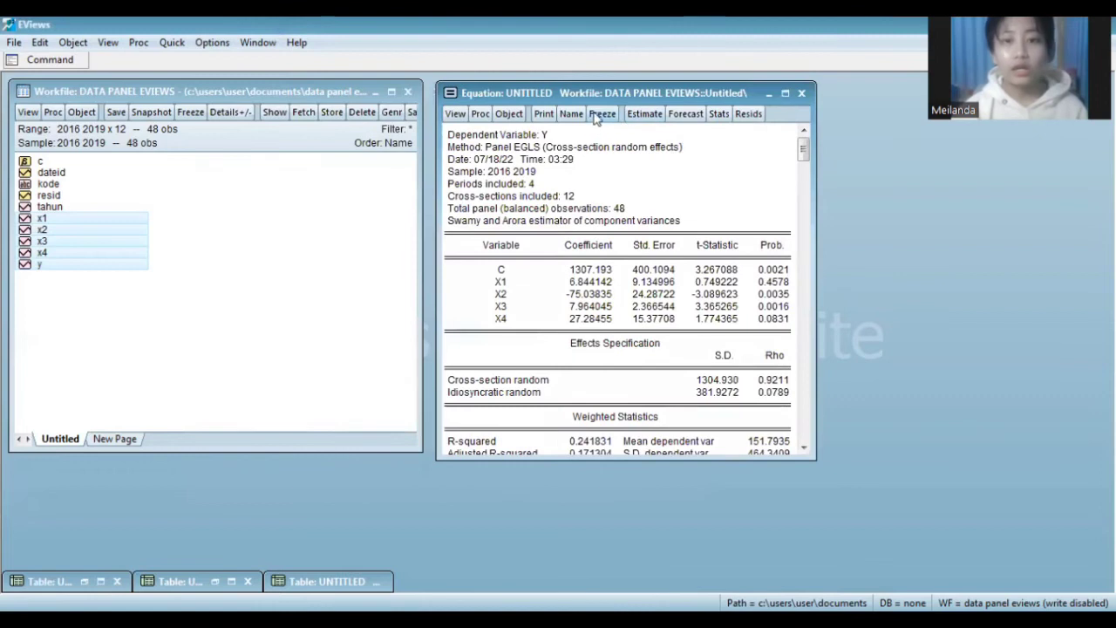
# Freeze the random-effects output as a table and title it REM.
pyautogui.click(600, 115)
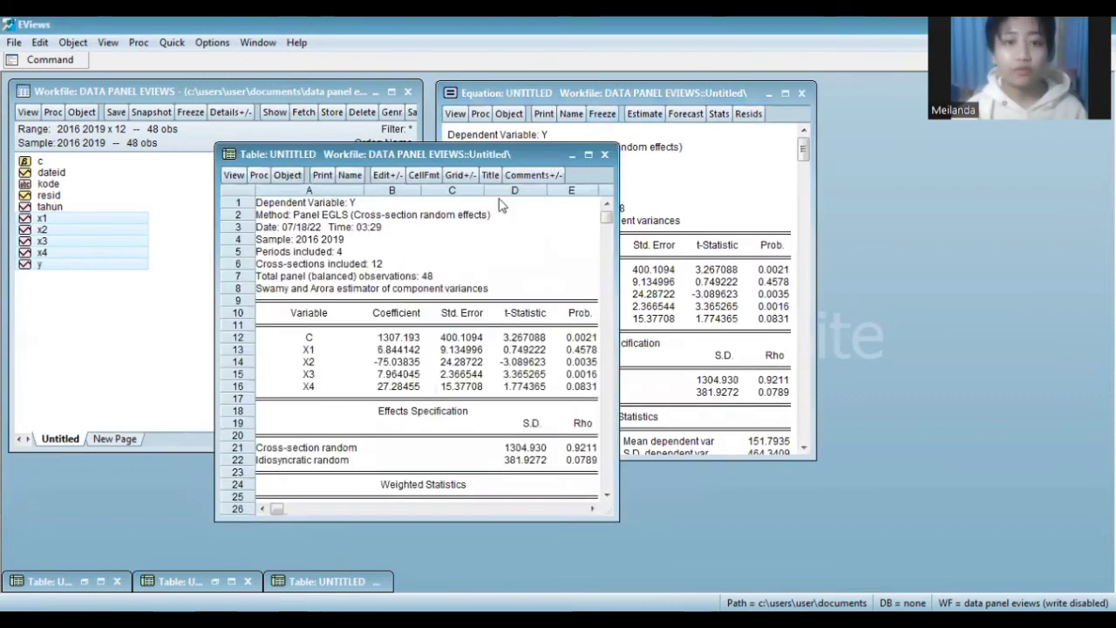
pyautogui.click(490, 175)
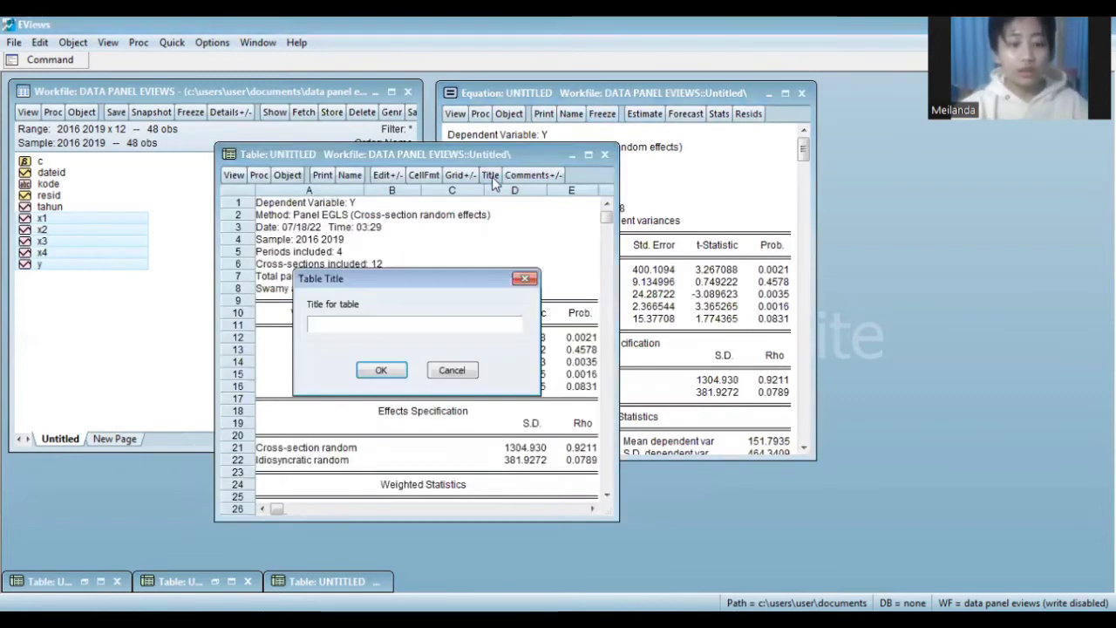
pyautogui.write('REM')
pyautogui.press('Return')
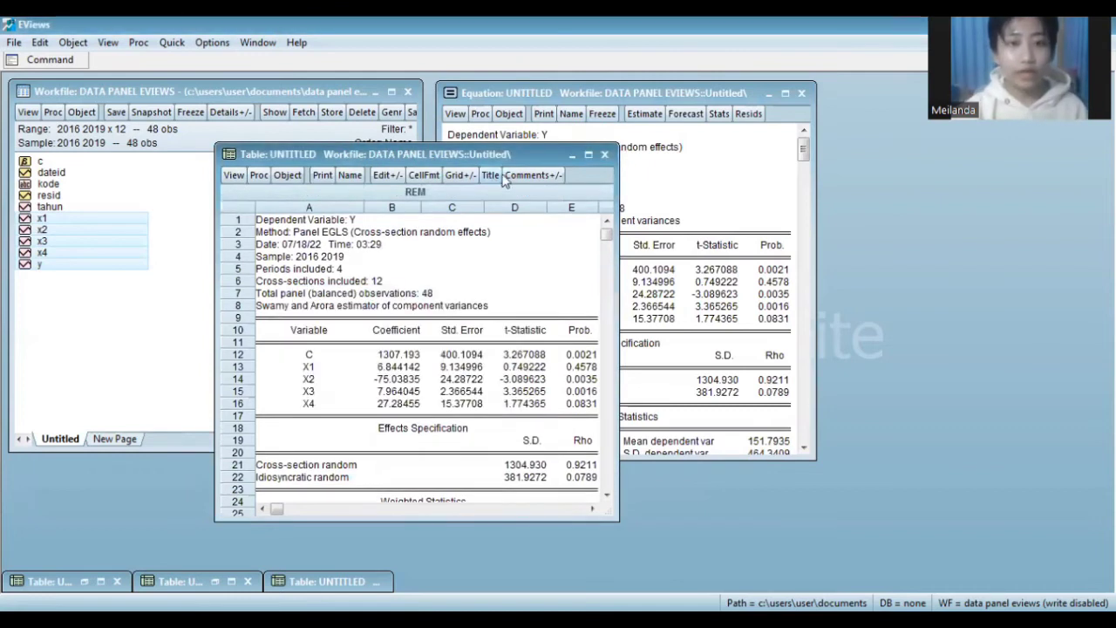
# Minimise the REM table, restore it to check its contents, and minimise it again.
pyautogui.click(574, 157)
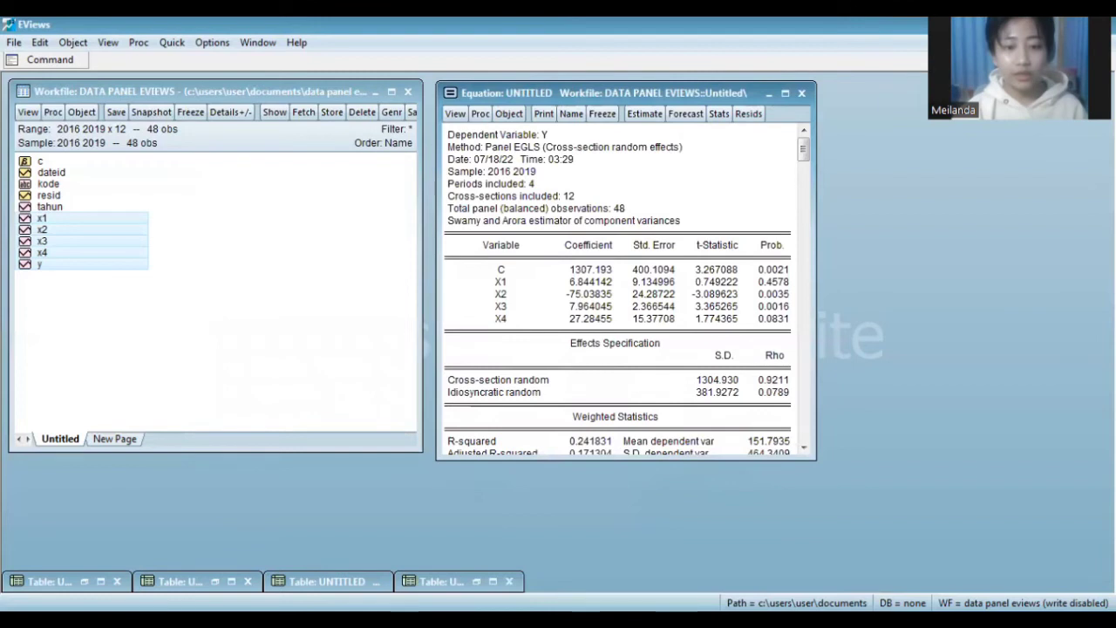
pyautogui.click(476, 581)
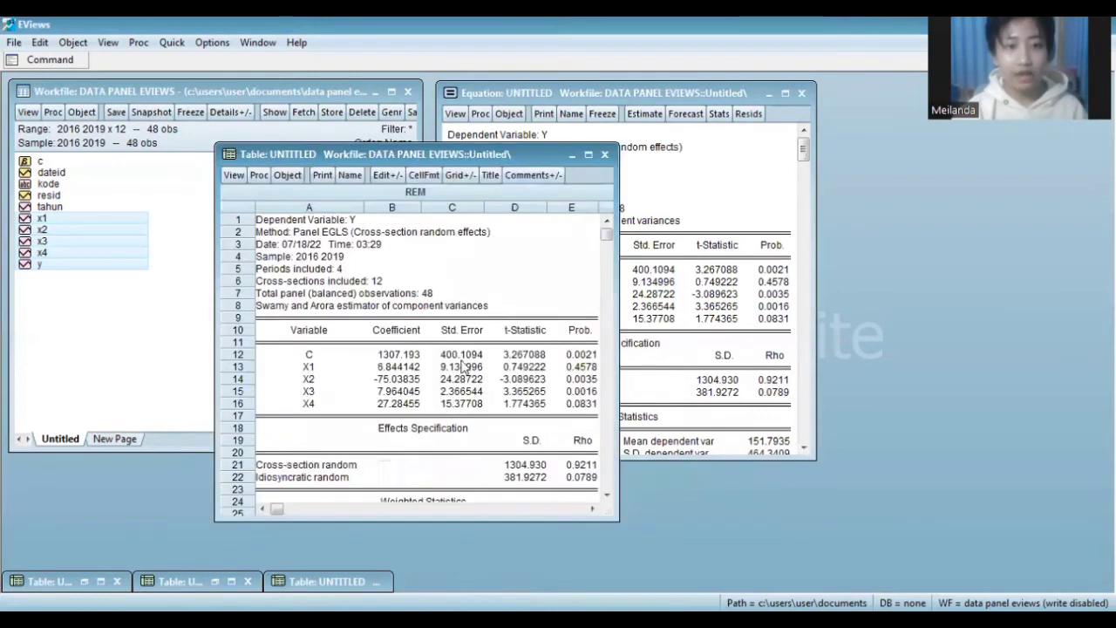
pyautogui.click(572, 155)
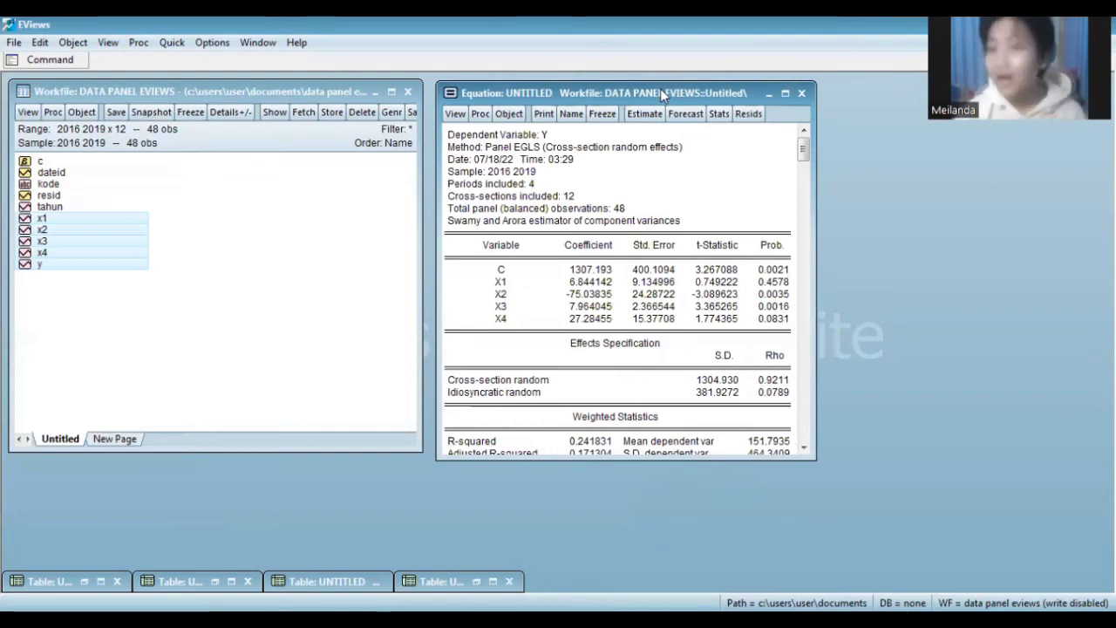
# Run the Correlated Random Effects - Hausman Test on the random-effects equation and shift its output window slightly down.
pyautogui.click(456, 115)
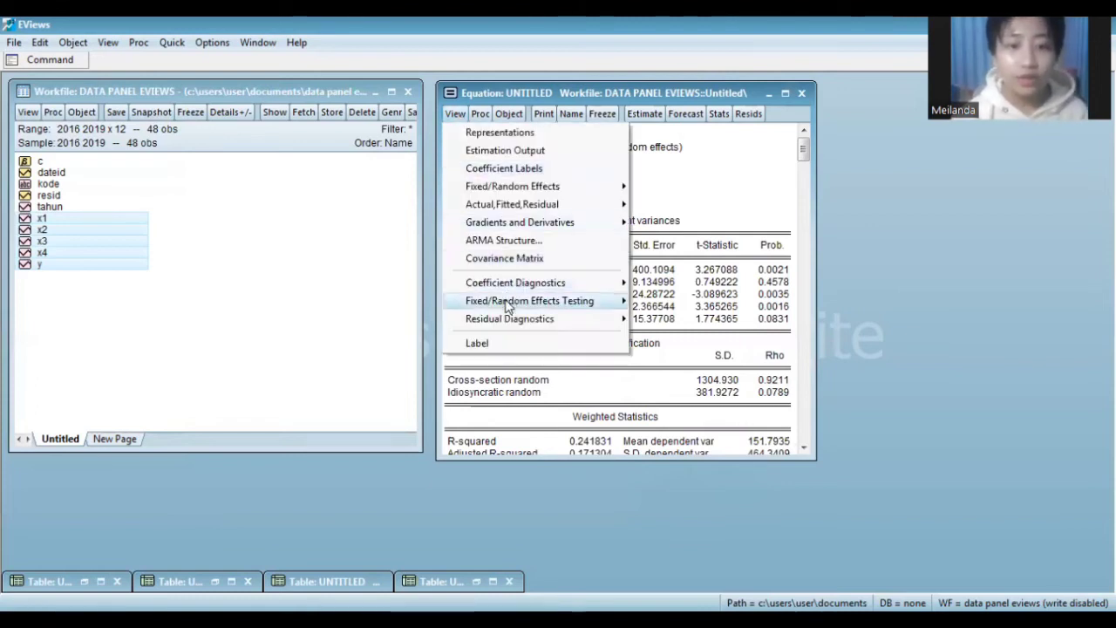
pyautogui.moveTo(563, 307)
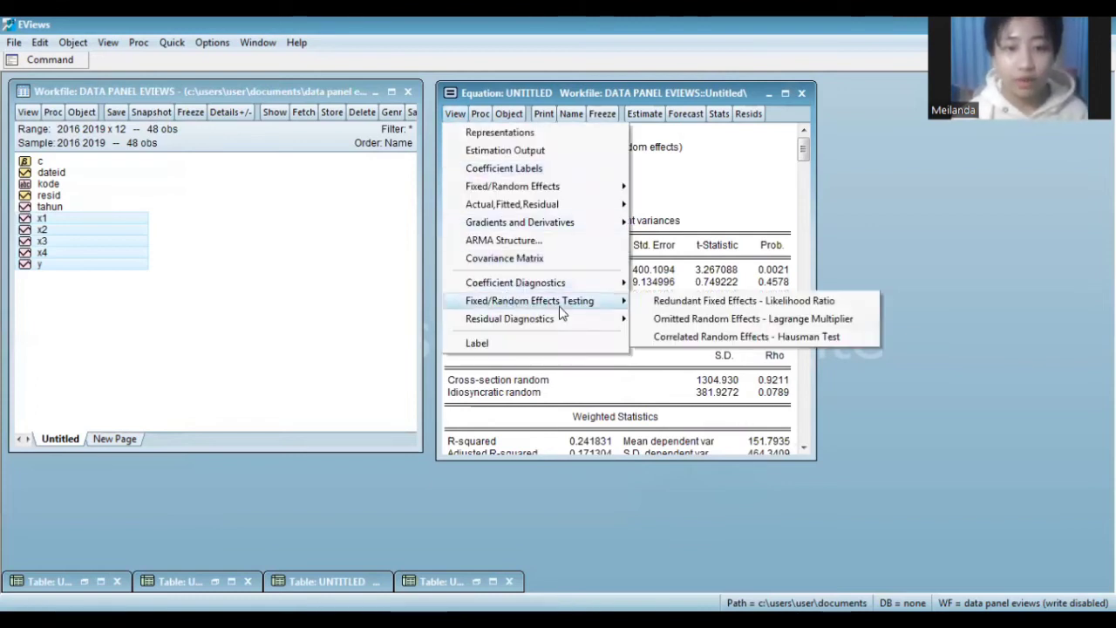
pyautogui.click(662, 338)
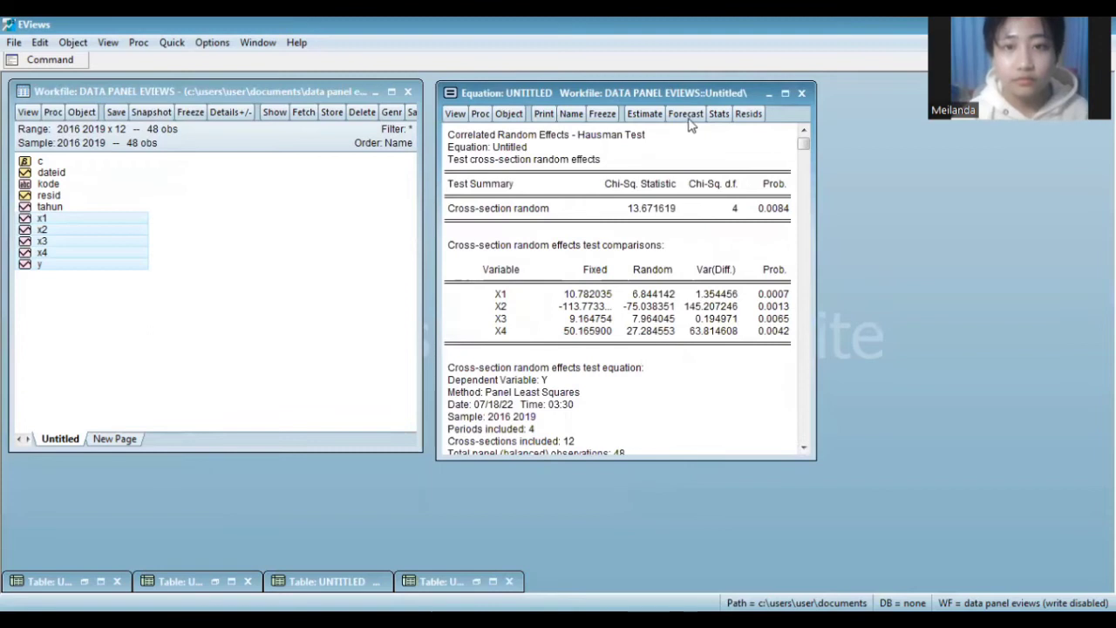
pyautogui.moveTo(616, 99); pyautogui.dragTo(617, 118)
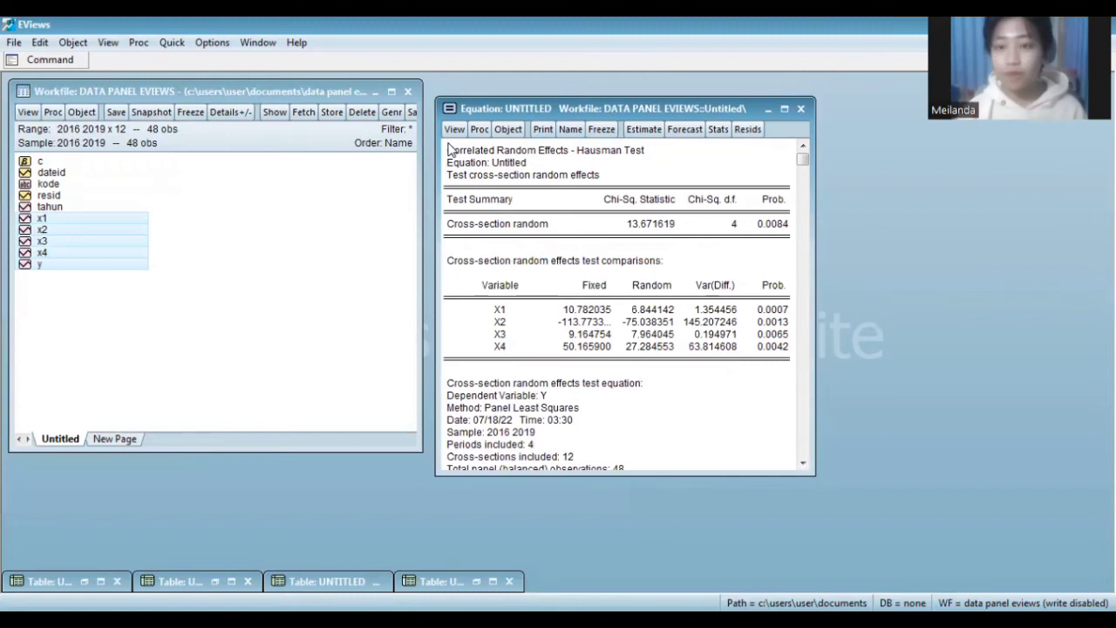
# Copy the Hausman test summary and the cross-section comparison rows for X1 to X4, with numbers as displayed.
pyautogui.moveTo(447, 150); pyautogui.dragTo(791, 372)
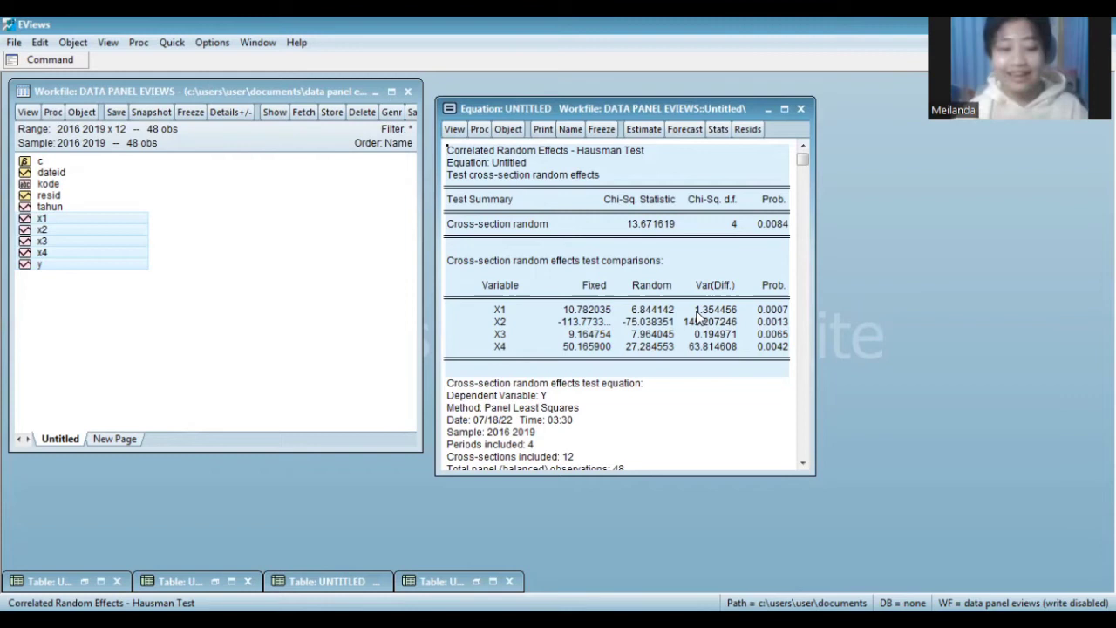
pyautogui.hotkey('ctrl', 'c')
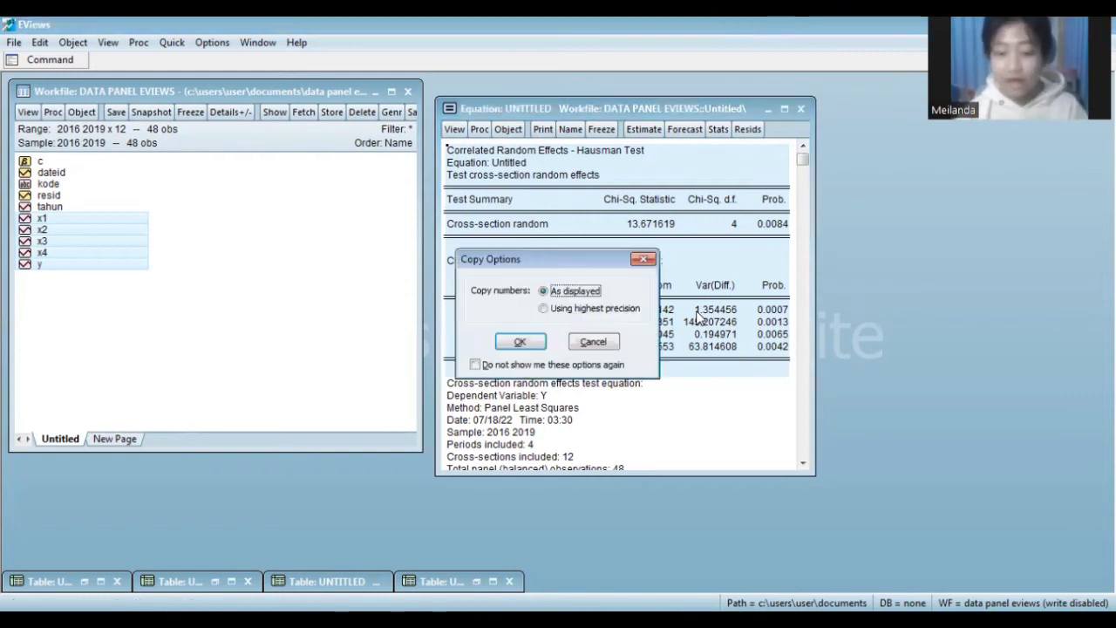
pyautogui.press('Return')
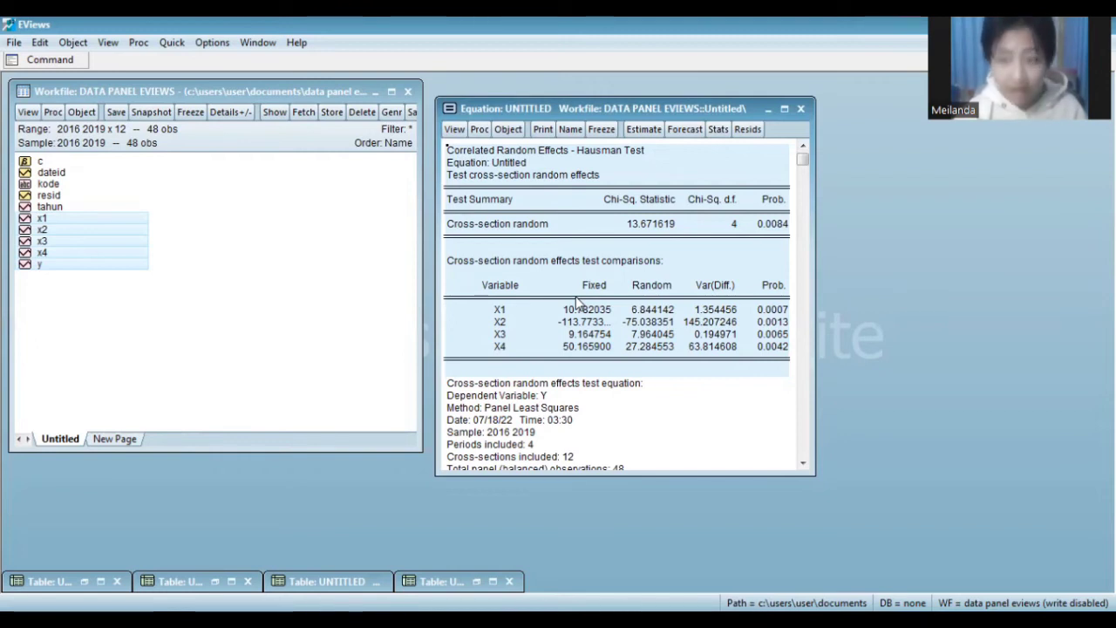
pyautogui.rightClick(576, 300)
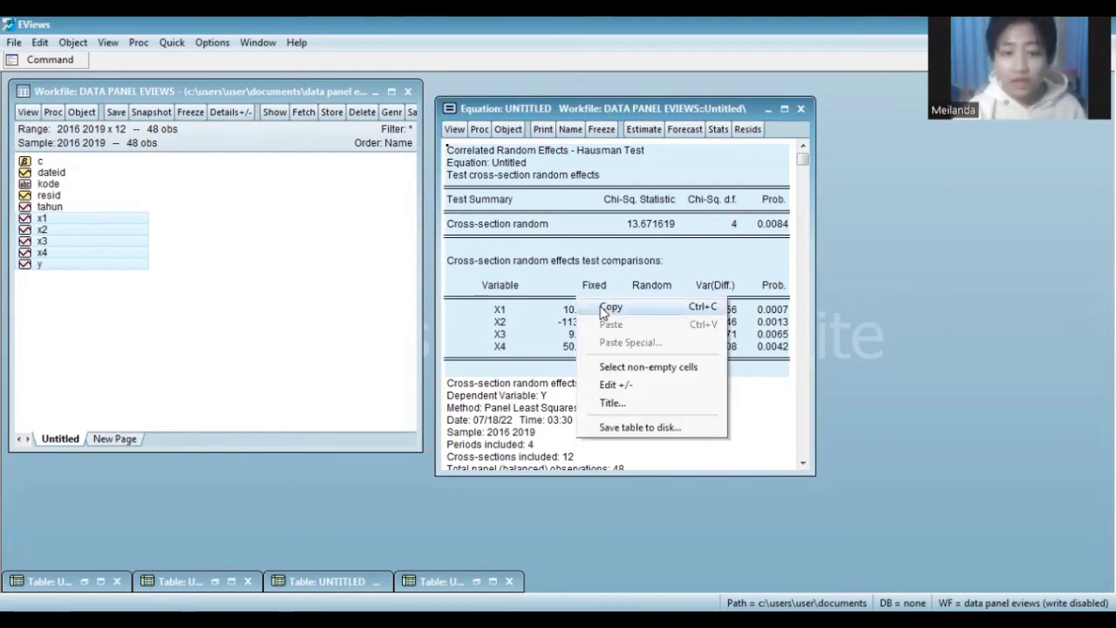
pyautogui.click(601, 309)
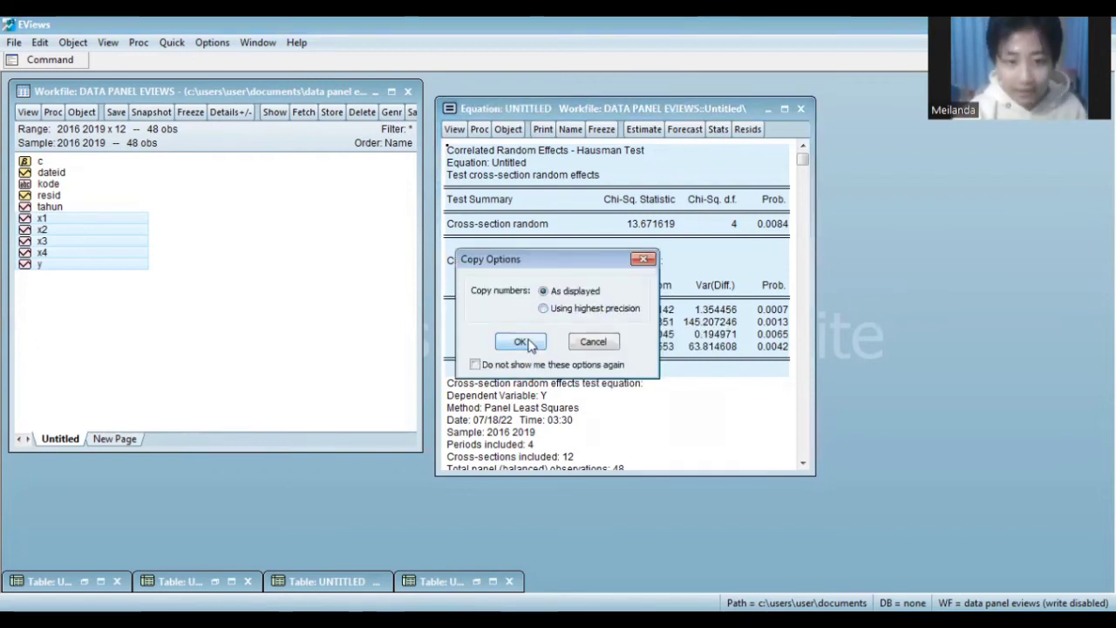
pyautogui.click(526, 342)
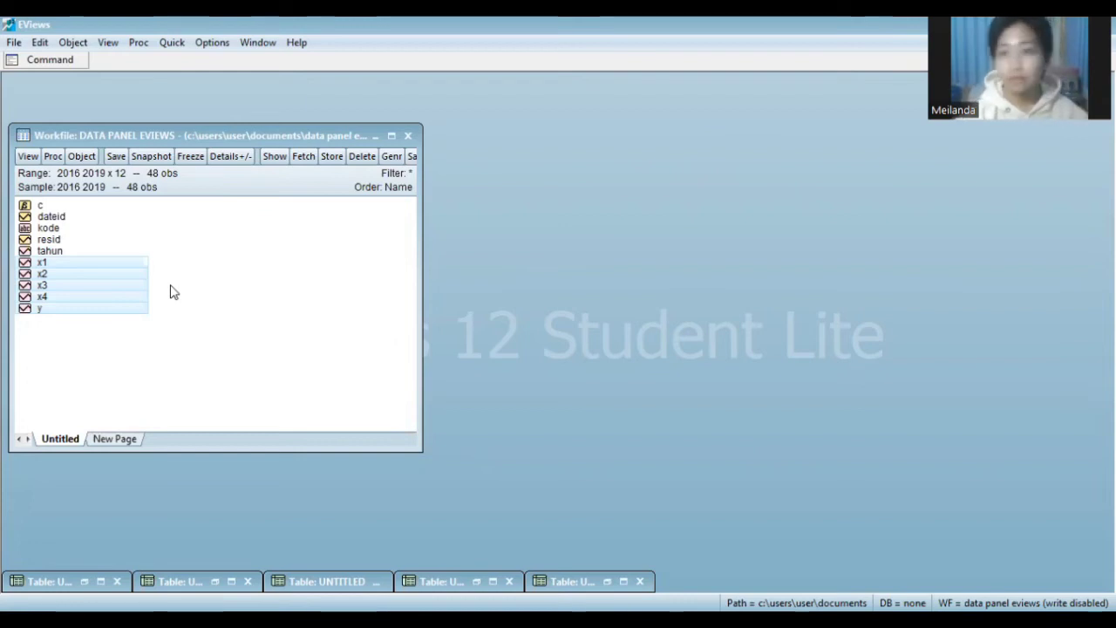
# Open the selected series x1 to x4 and y as a new equation, specified as y c x1 x2 x3 x4.
pyautogui.rightClick(80, 301)
pyautogui.moveTo(174, 309)
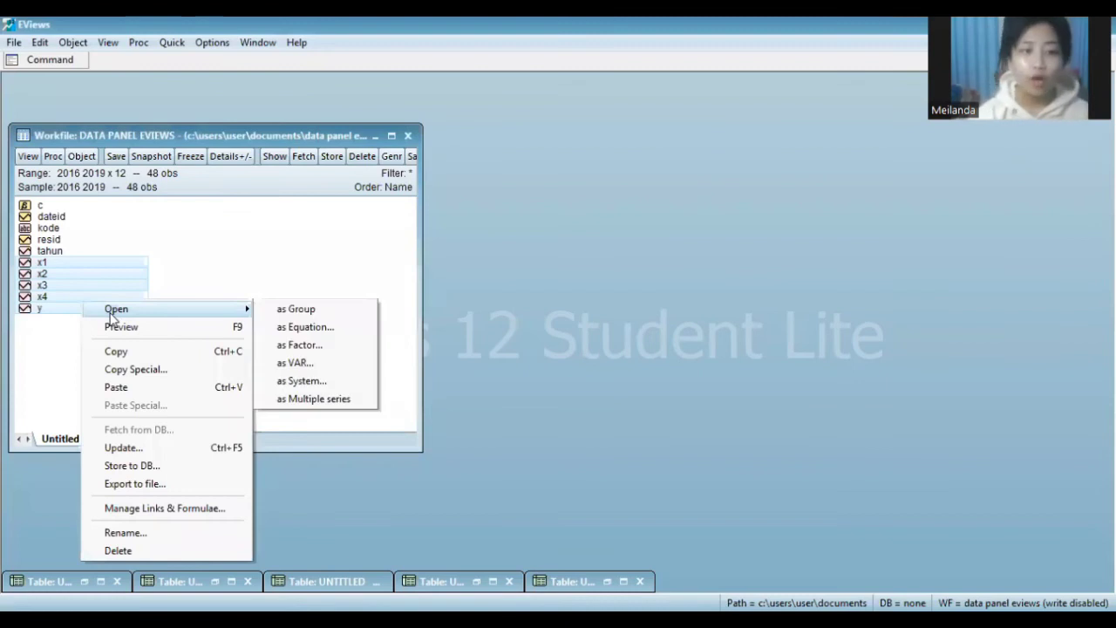
pyautogui.click(296, 327)
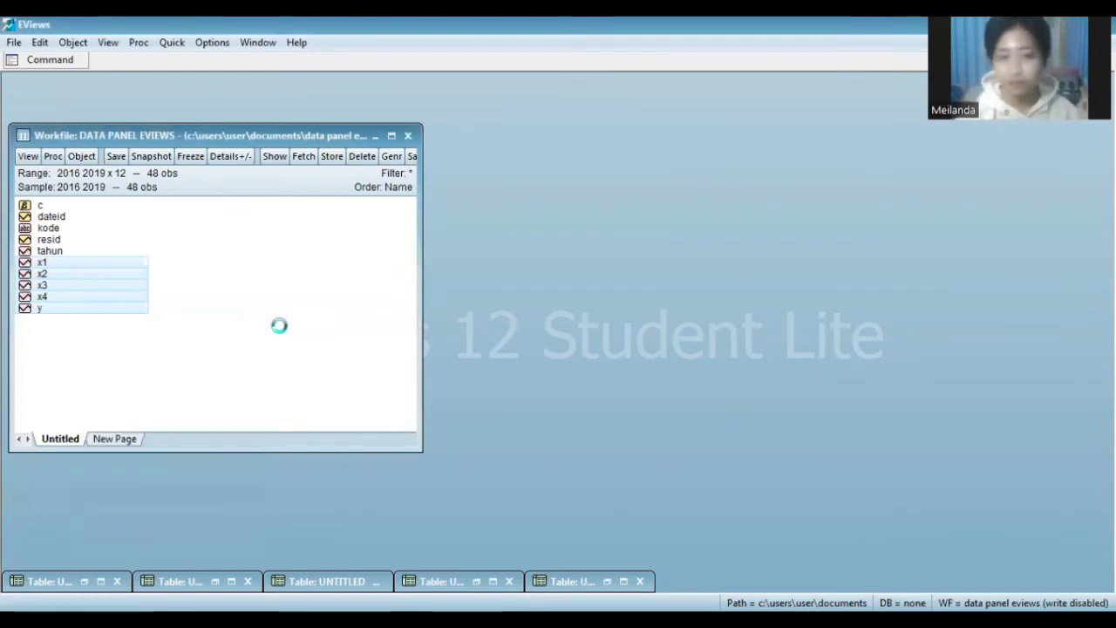
pyautogui.press('Left')
pyautogui.press('Left')
pyautogui.press('Left')
pyautogui.press('Left')
pyautogui.press('Left')
pyautogui.press('Left')
pyautogui.press('Left')
pyautogui.press('Left')
pyautogui.press('Left')
pyautogui.press('Left')
pyautogui.press('Left')
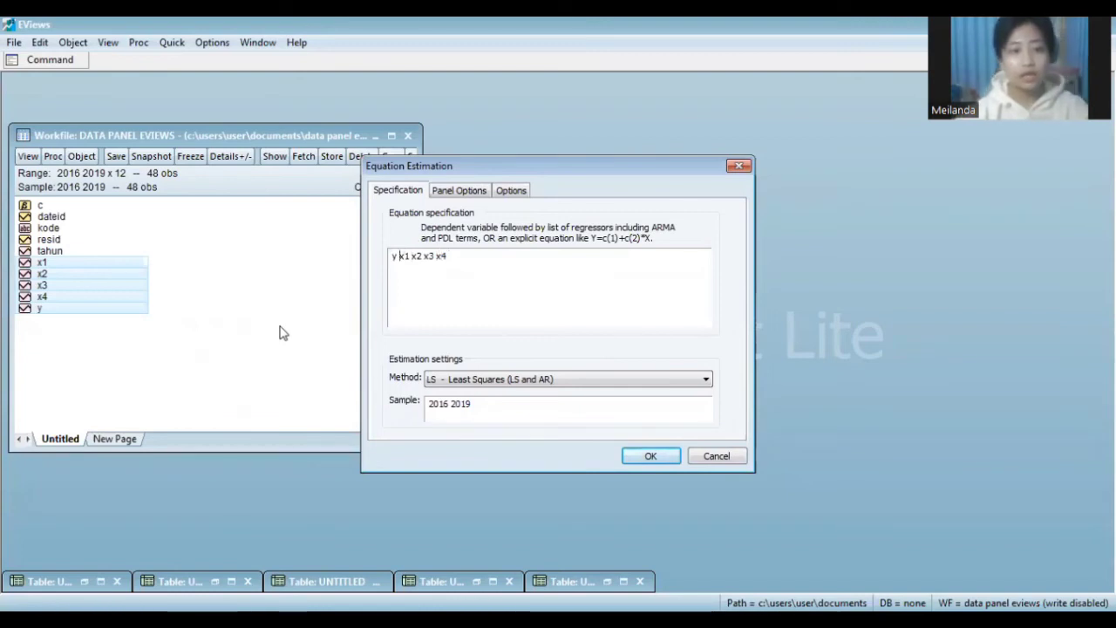
pyautogui.write('c')
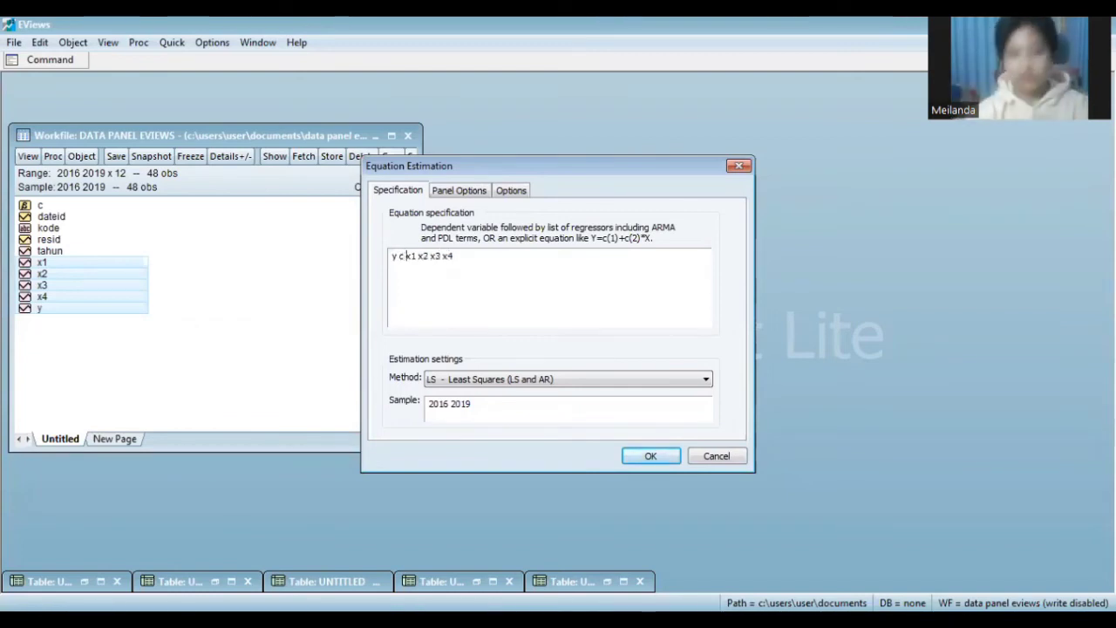
# Estimate the equation with cross-section and period effects left at None, and place the output beside the workfile window.
pyautogui.click(486, 194)
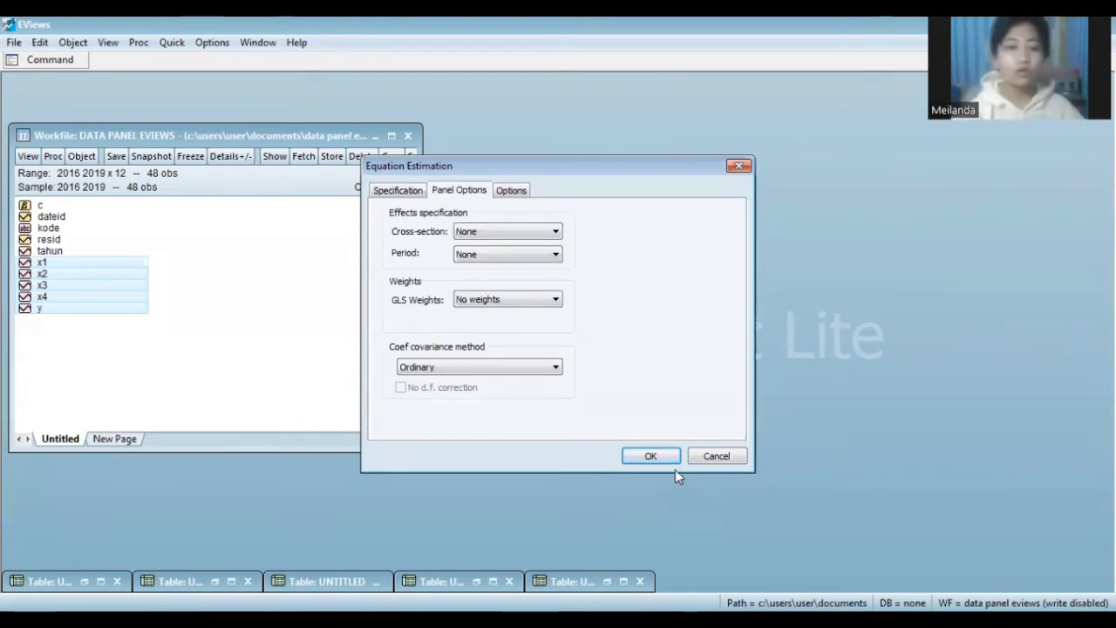
pyautogui.click(650, 456)
pyautogui.moveTo(555, 91); pyautogui.dragTo(674, 124)
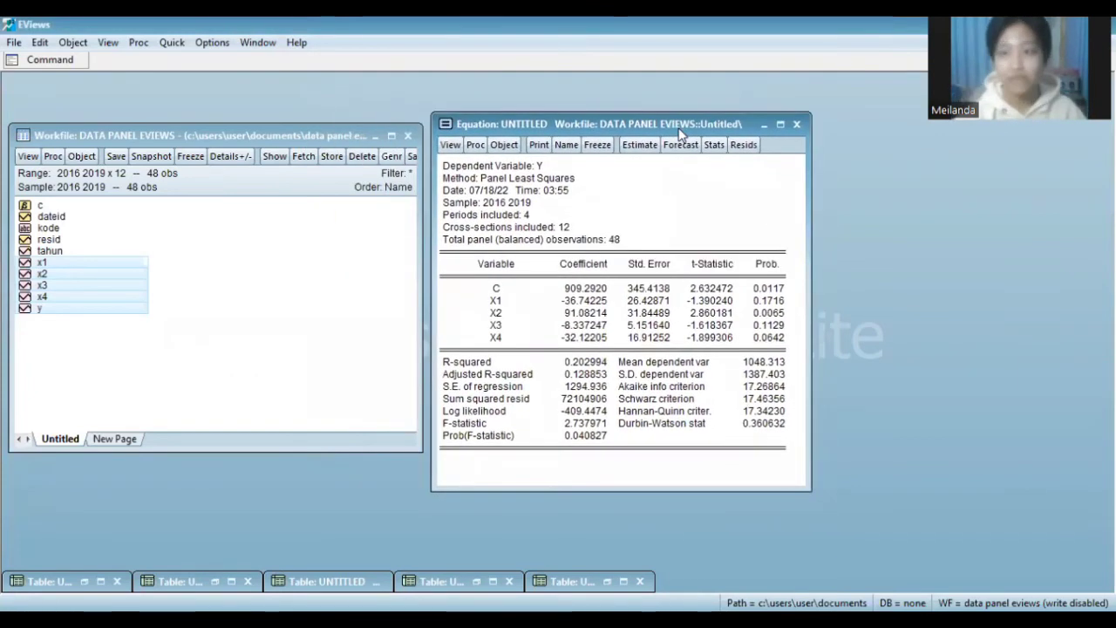
# Run the Omitted Random Effects - Lagrange Multiplier test on the pooled least squares equation.
pyautogui.click(448, 146)
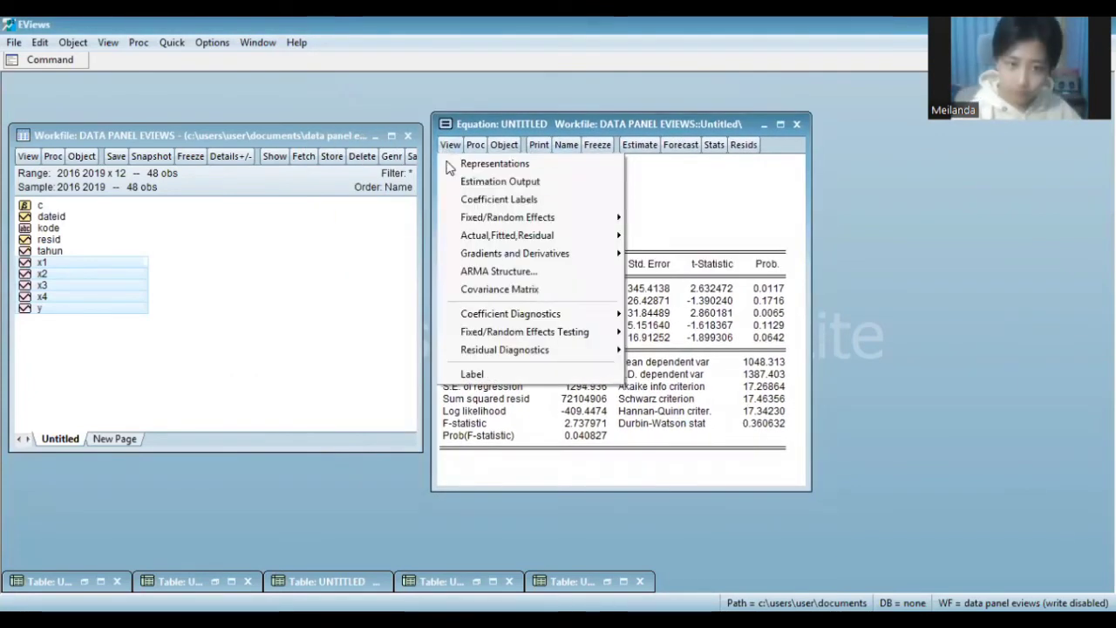
pyautogui.moveTo(536, 336)
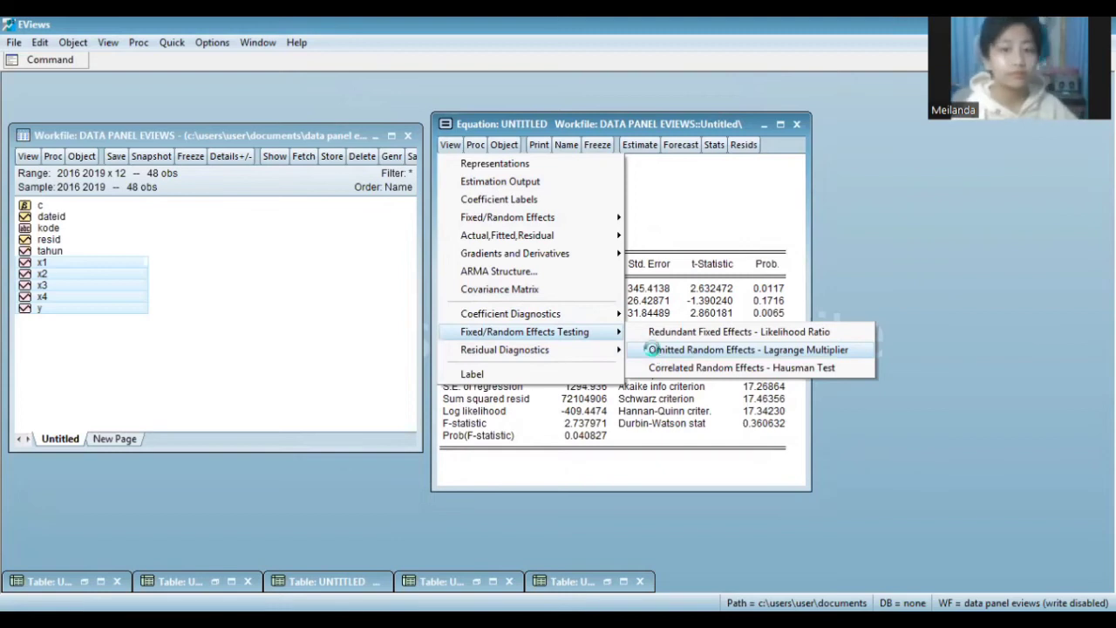
pyautogui.click(654, 353)
# Copy the whole Lagrange multiplier test output with numbers as displayed.
pyautogui.moveTo(445, 166); pyautogui.dragTo(817, 490)
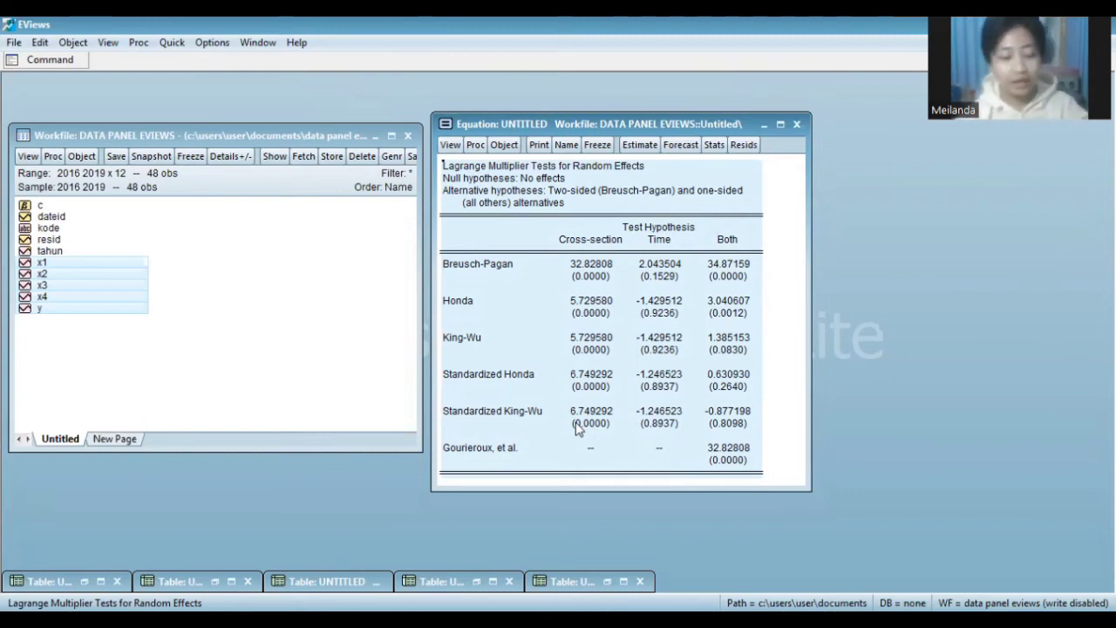
pyautogui.hotkey('ctrl', 'c')
pyautogui.press('Return')
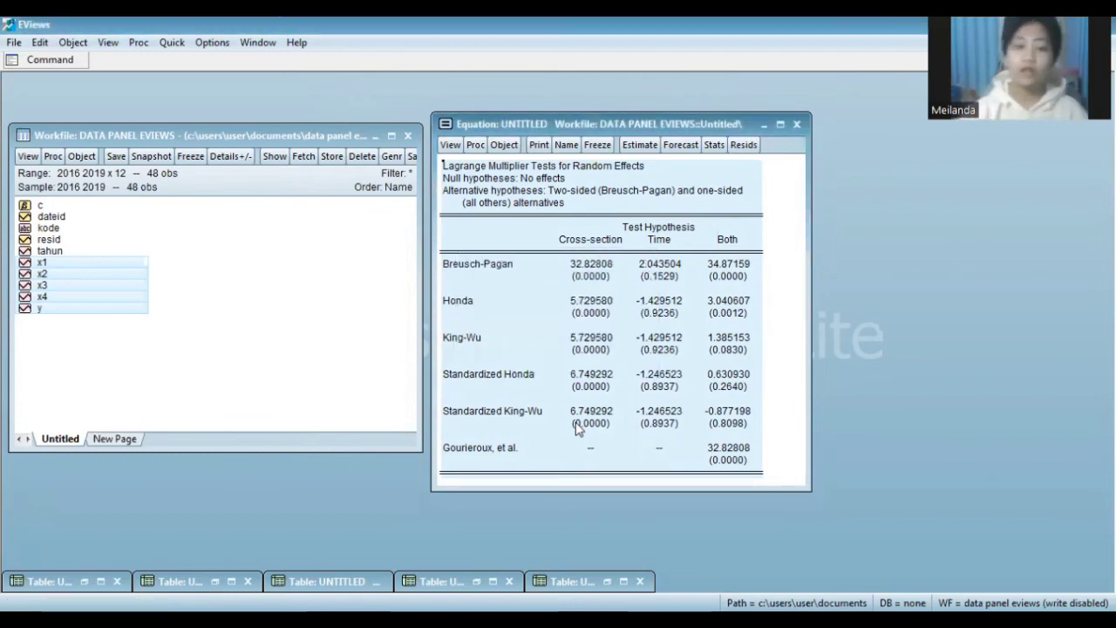
pyautogui.rightClick(576, 425)
pyautogui.click(612, 433)
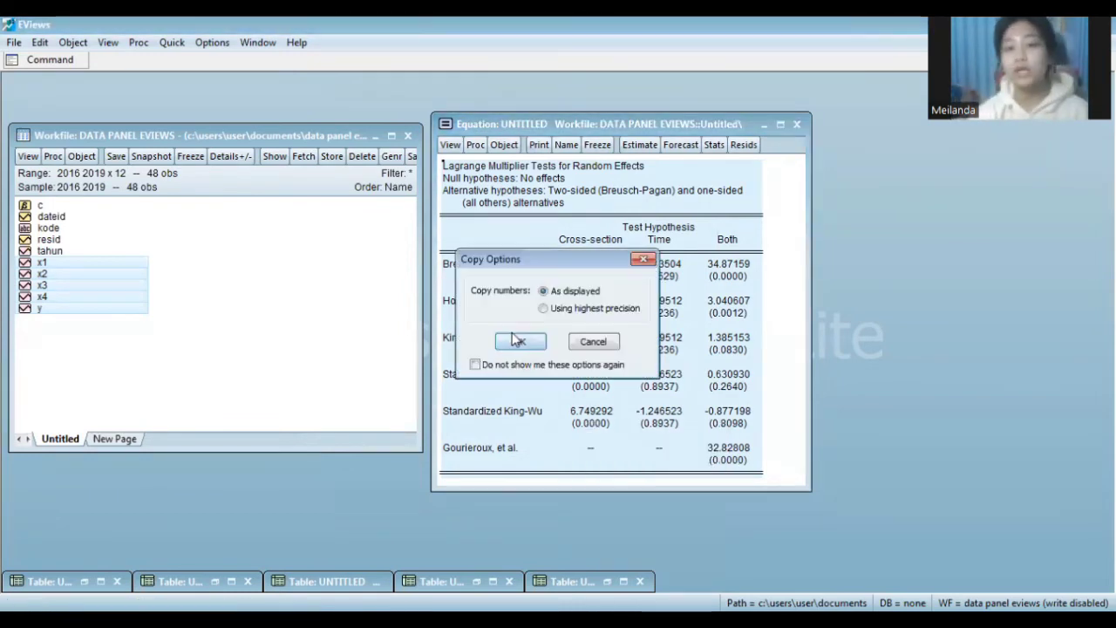
pyautogui.click(519, 341)
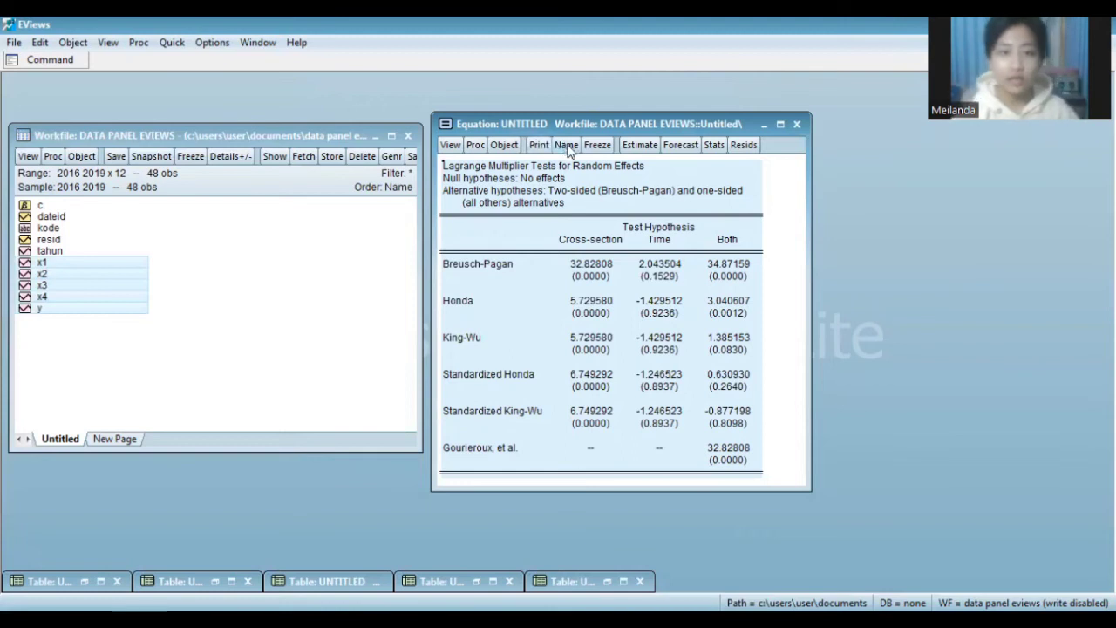
# Freeze the Lagrange multiplier output as a table, title it Uji Lagrange Mutiplier, and minimise it.
pyautogui.click(595, 145)
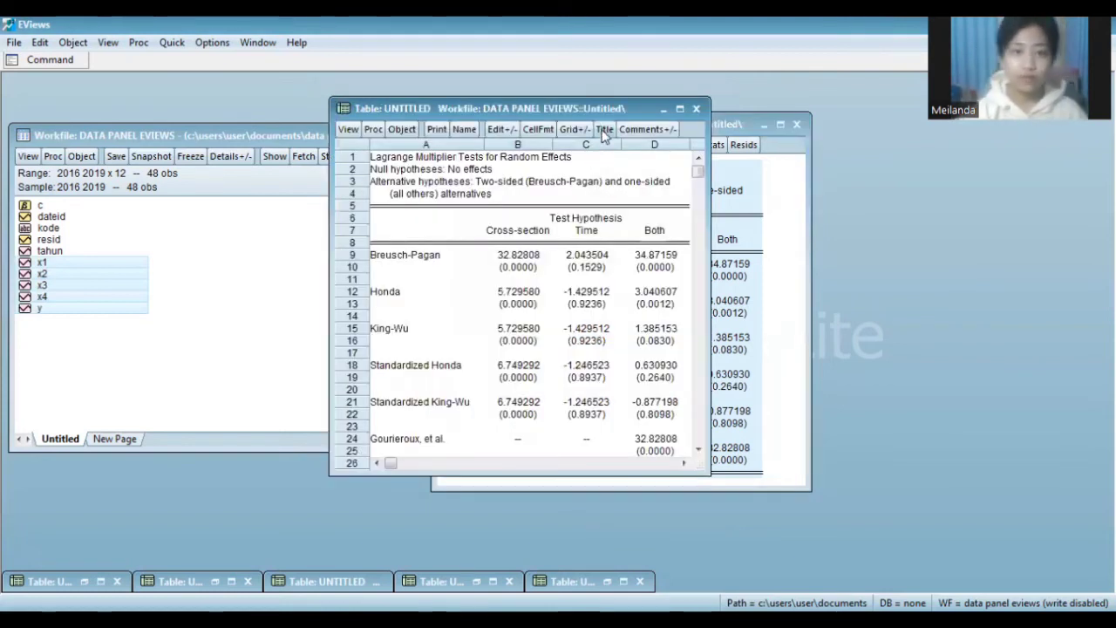
pyautogui.click(604, 129)
pyautogui.write('Uji Lagrange')
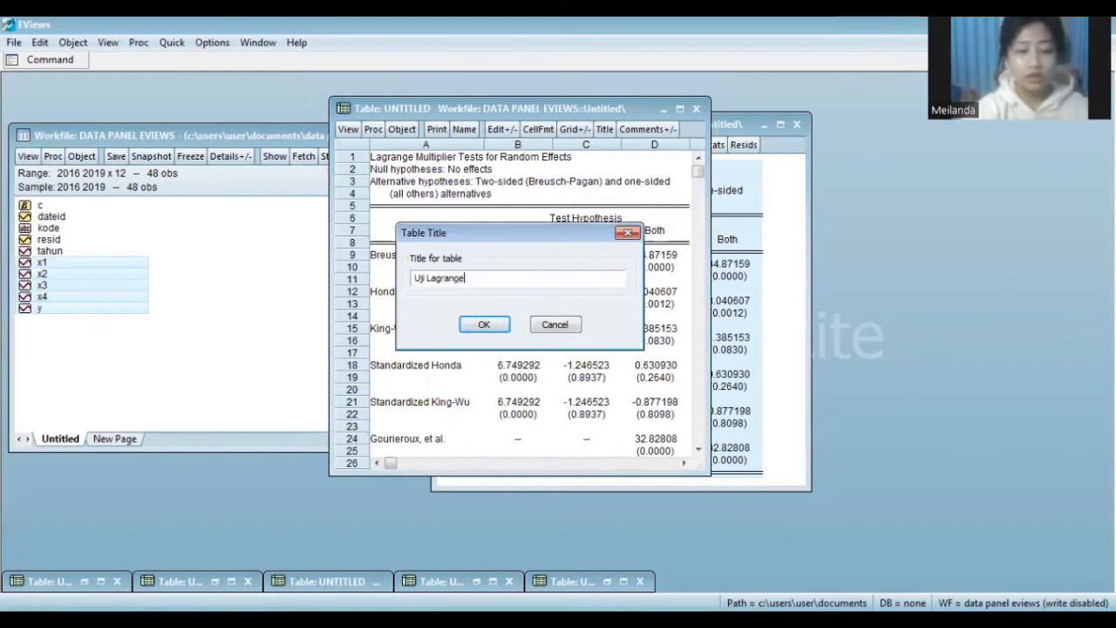
pyautogui.write(' Multiplier')
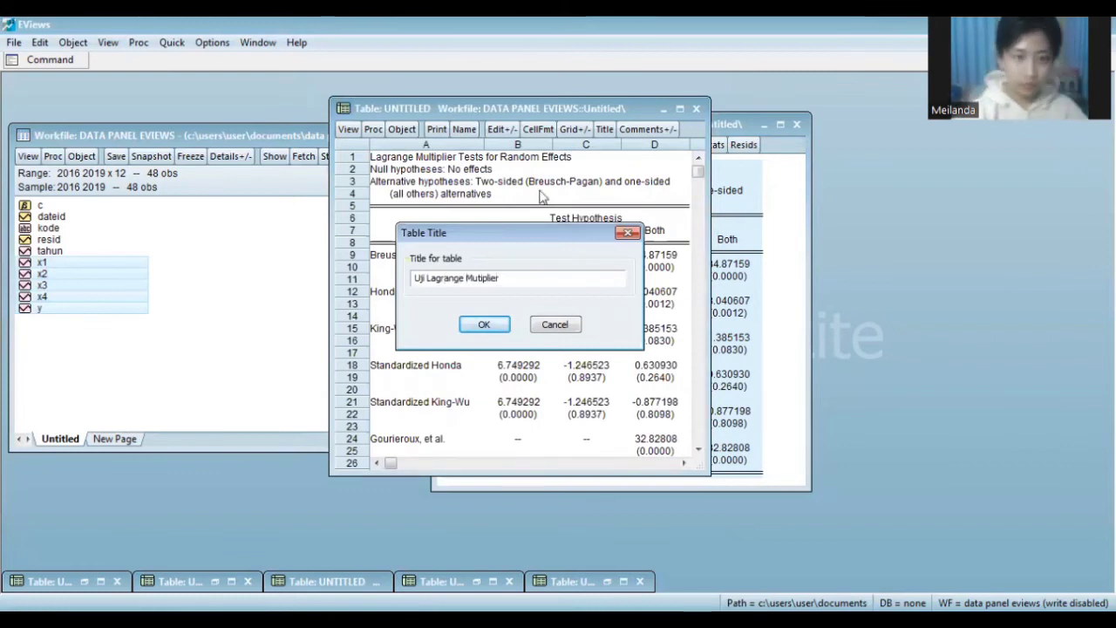
pyautogui.press('Return')
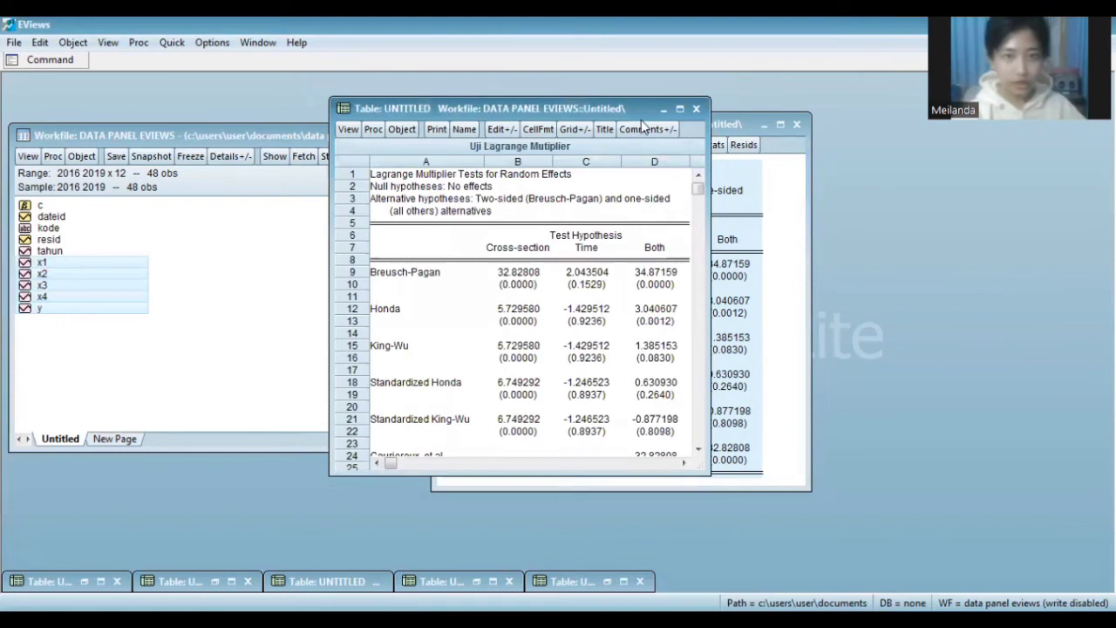
pyautogui.click(661, 111)
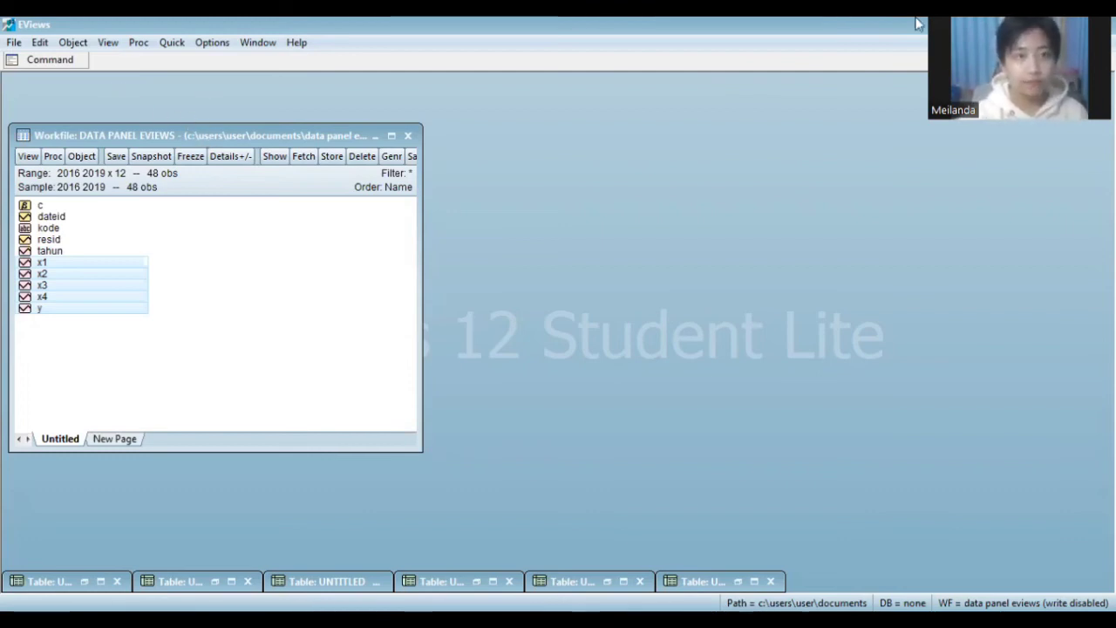
# Compute the group correlations for the series x1 x2 x3 x4, leaving out y.
pyautogui.click(177, 50)
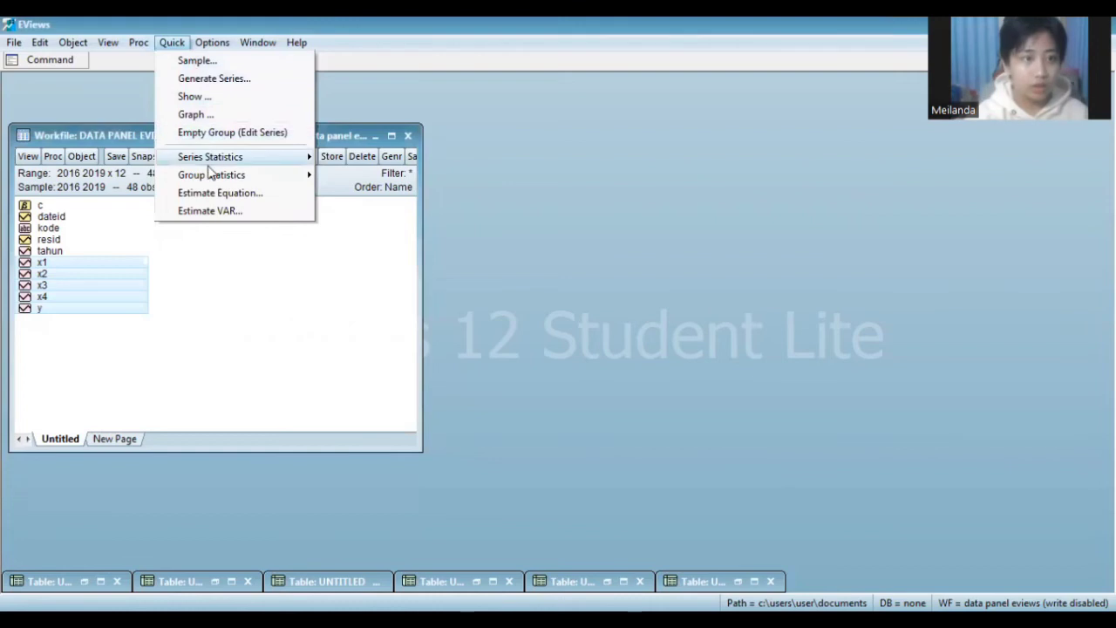
pyautogui.moveTo(208, 174)
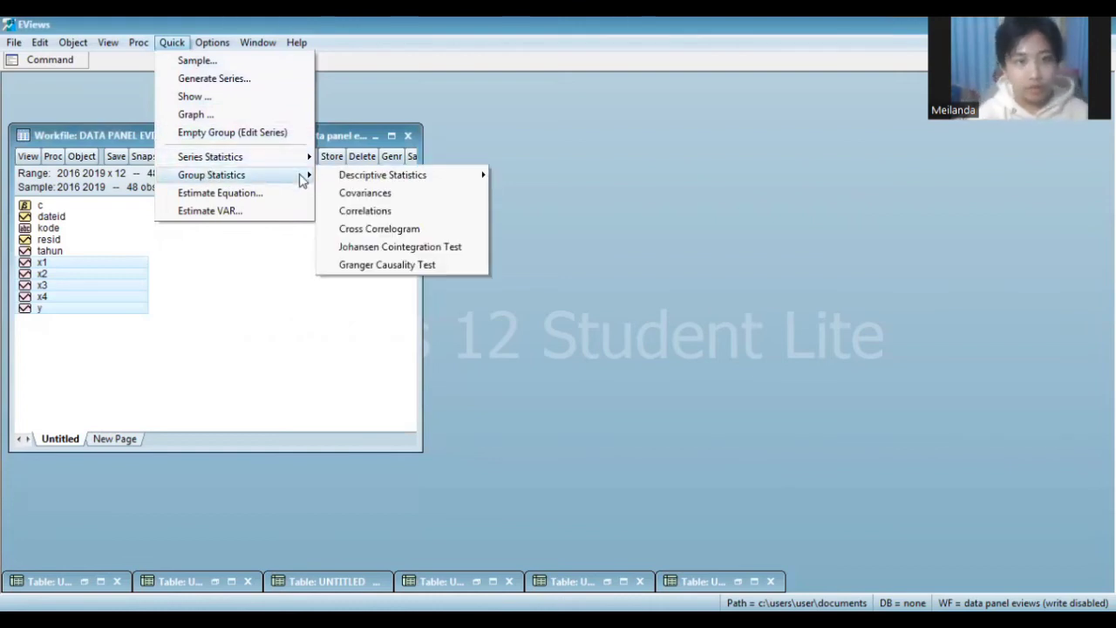
pyautogui.click(358, 211)
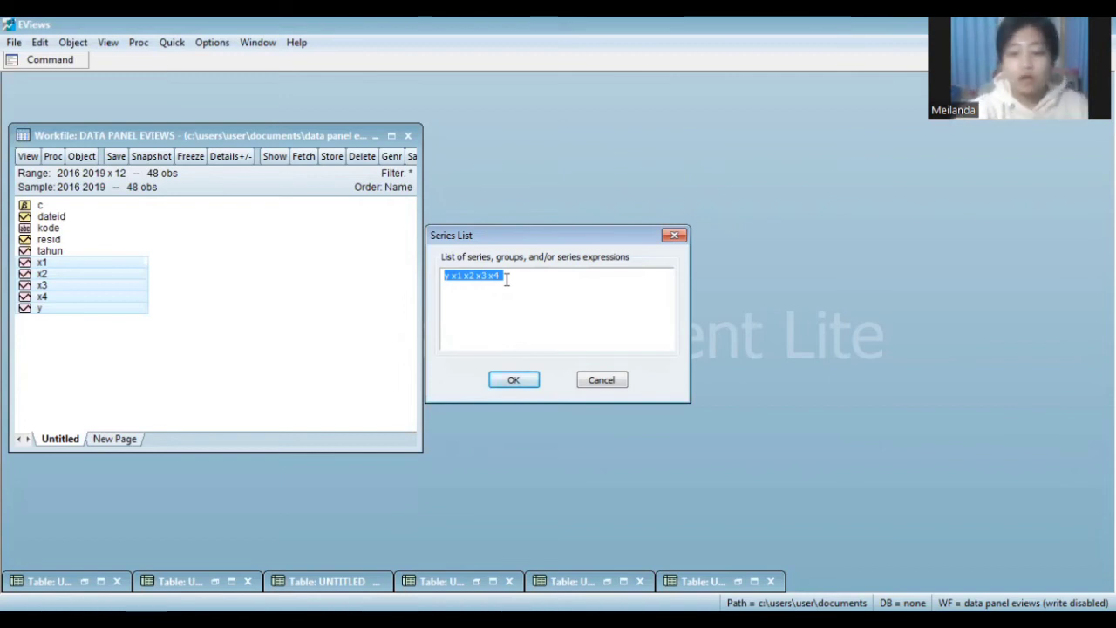
pyautogui.press('Delete')
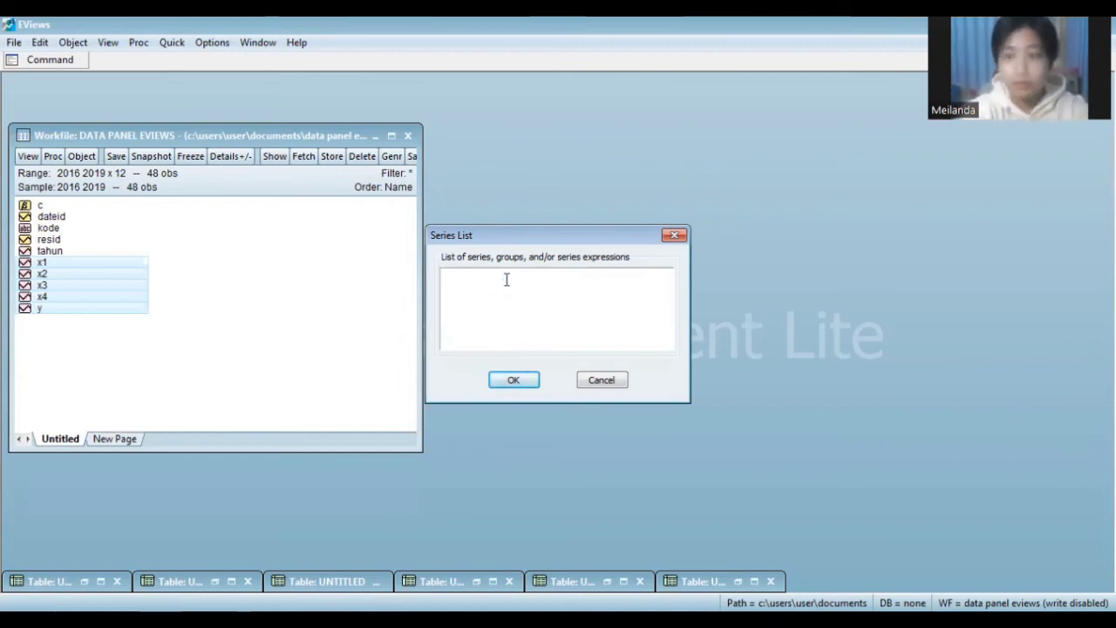
pyautogui.write('x1 x2')
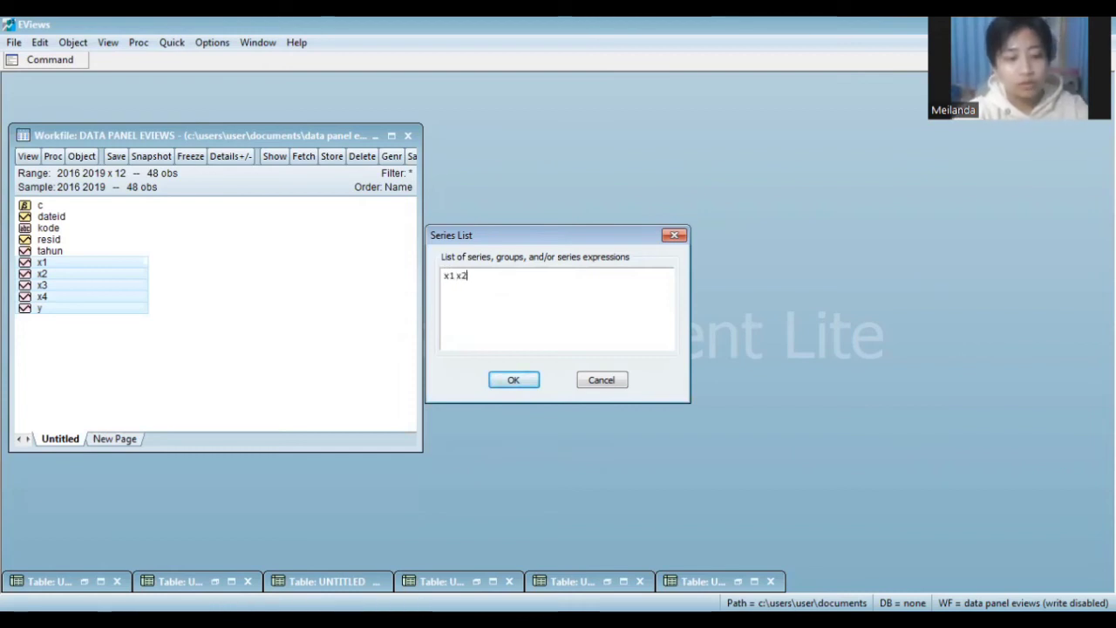
pyautogui.write(' x3 x4')
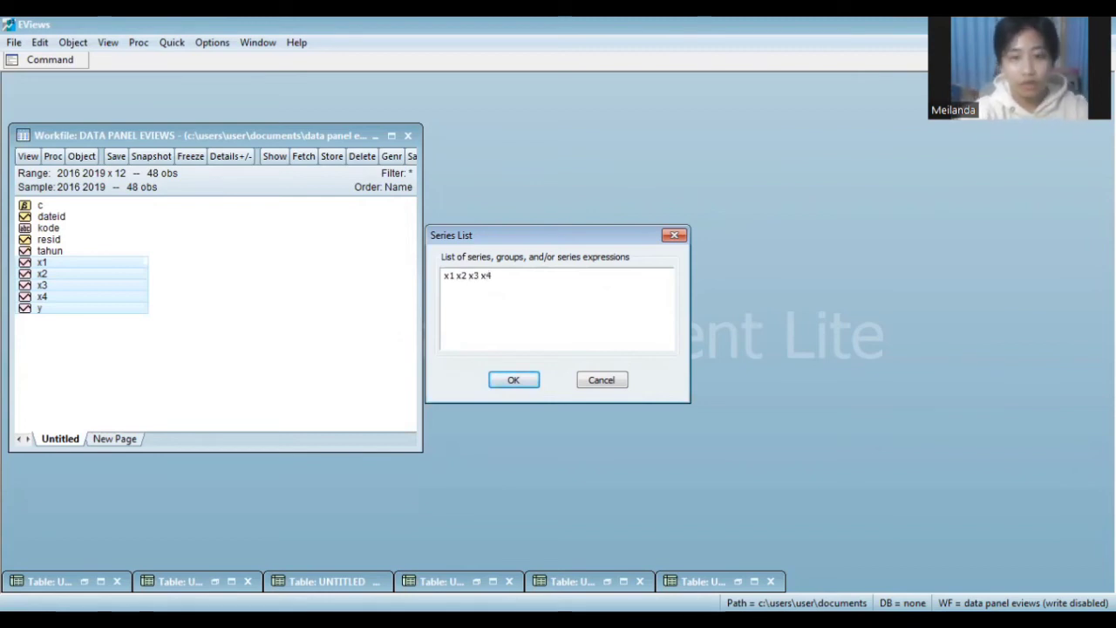
pyautogui.press('Return')
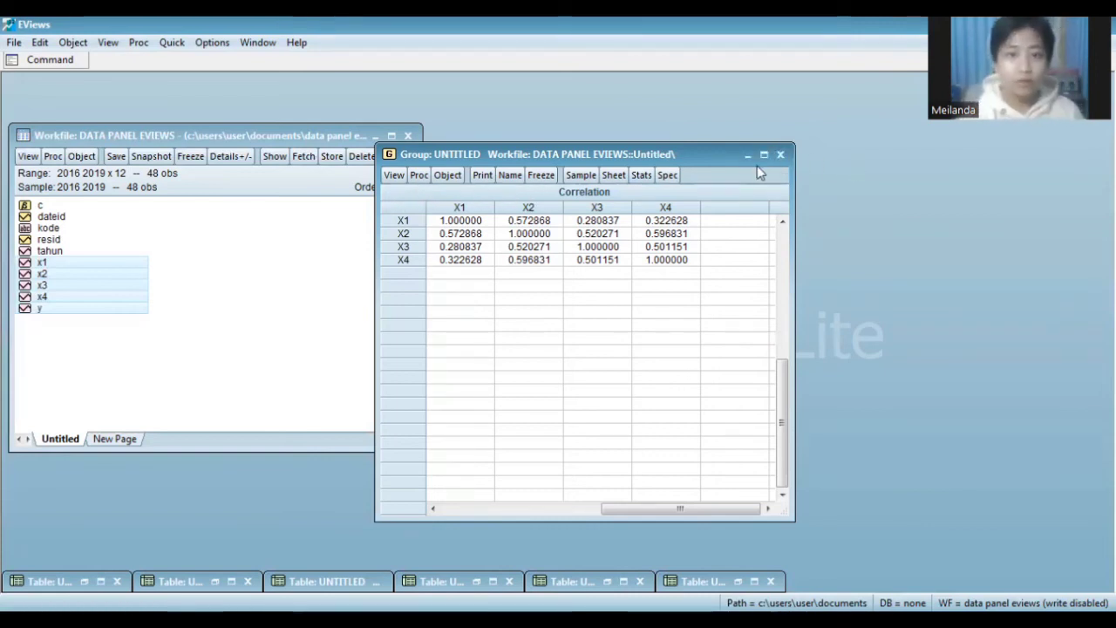
# Freeze the correlation matrix as a table titled MMultikolinearitas, minimise it, and delete the untitled source group.
pyautogui.click(541, 177)
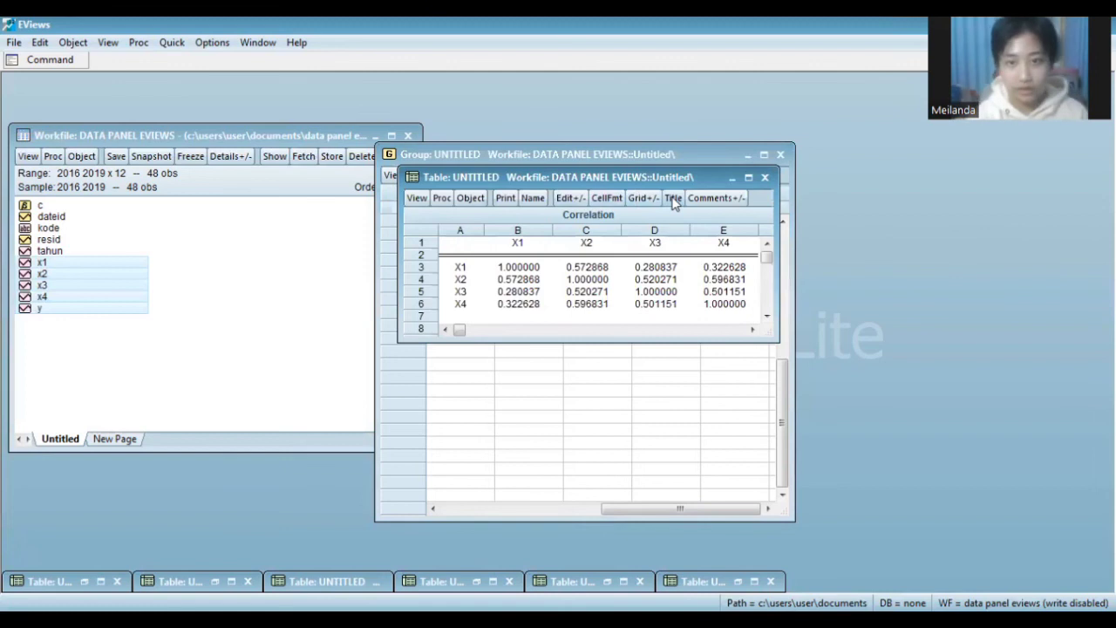
pyautogui.click(673, 199)
pyautogui.write('MMultikolinearitas')
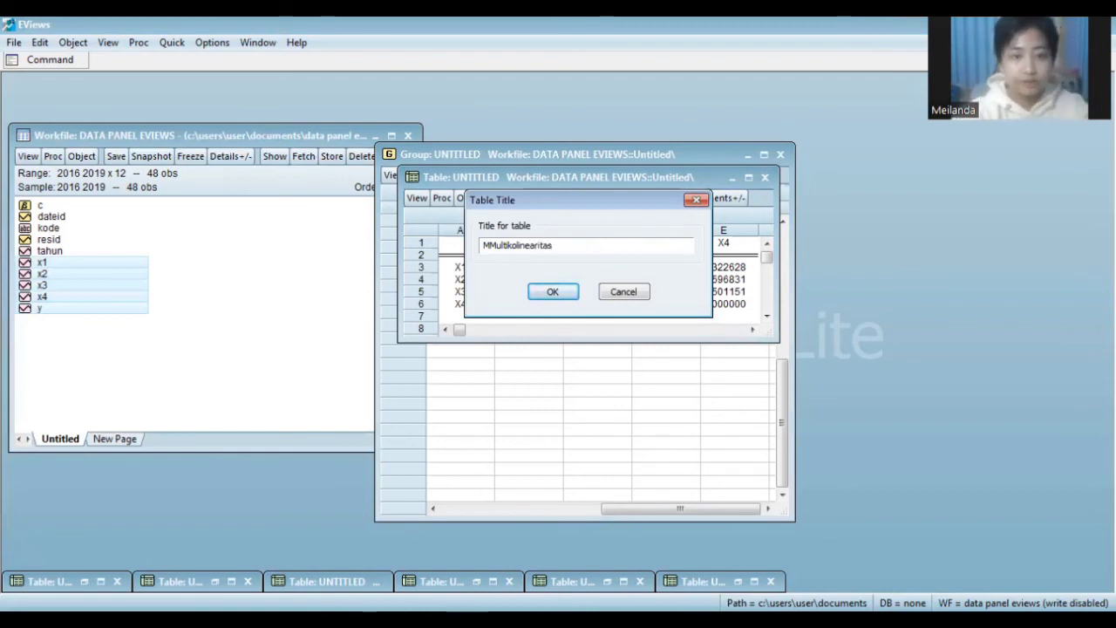
pyautogui.press('Return')
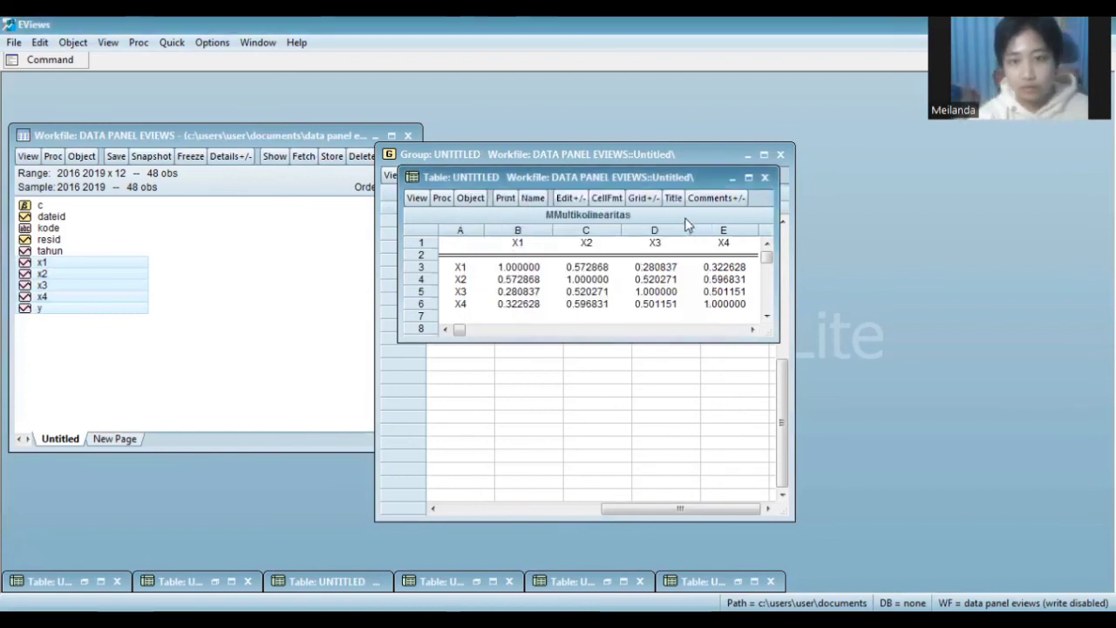
pyautogui.click(731, 178)
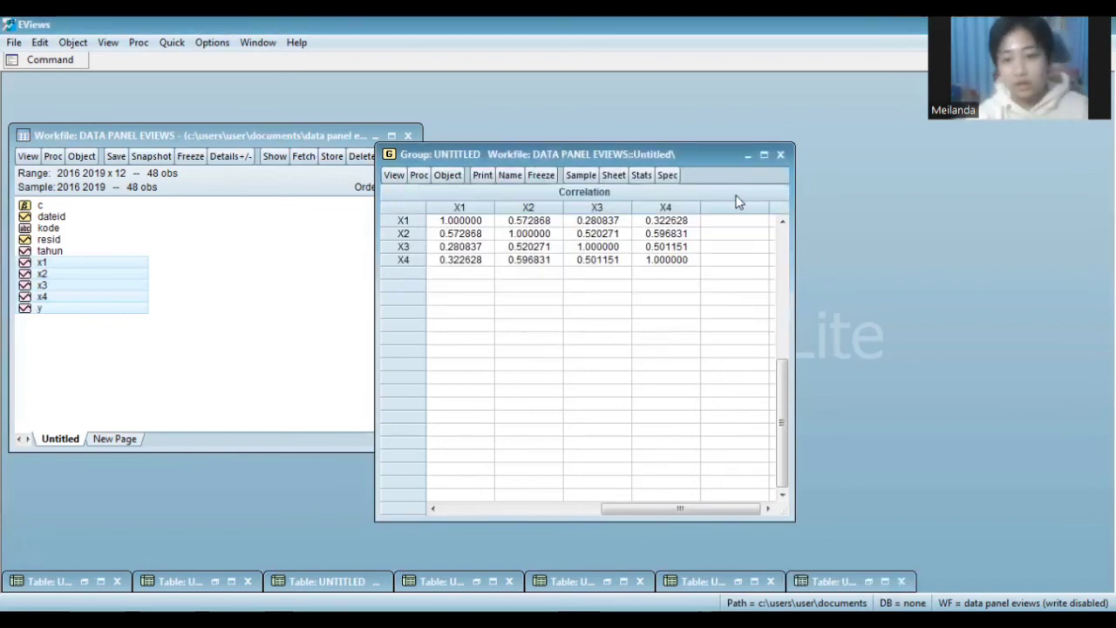
pyautogui.click(779, 155)
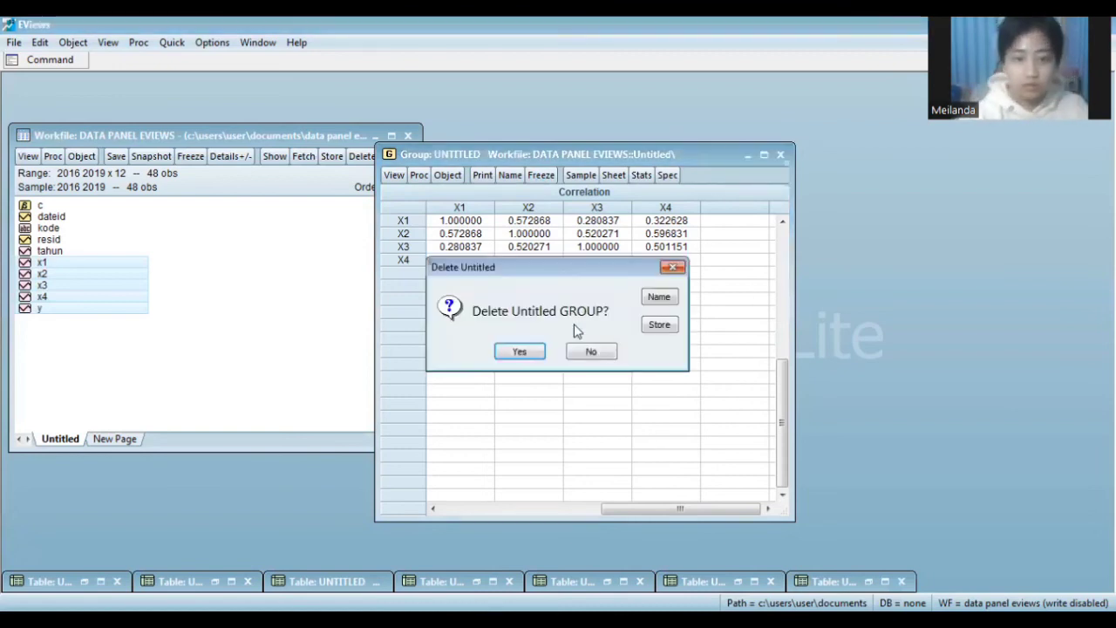
pyautogui.press('Return')
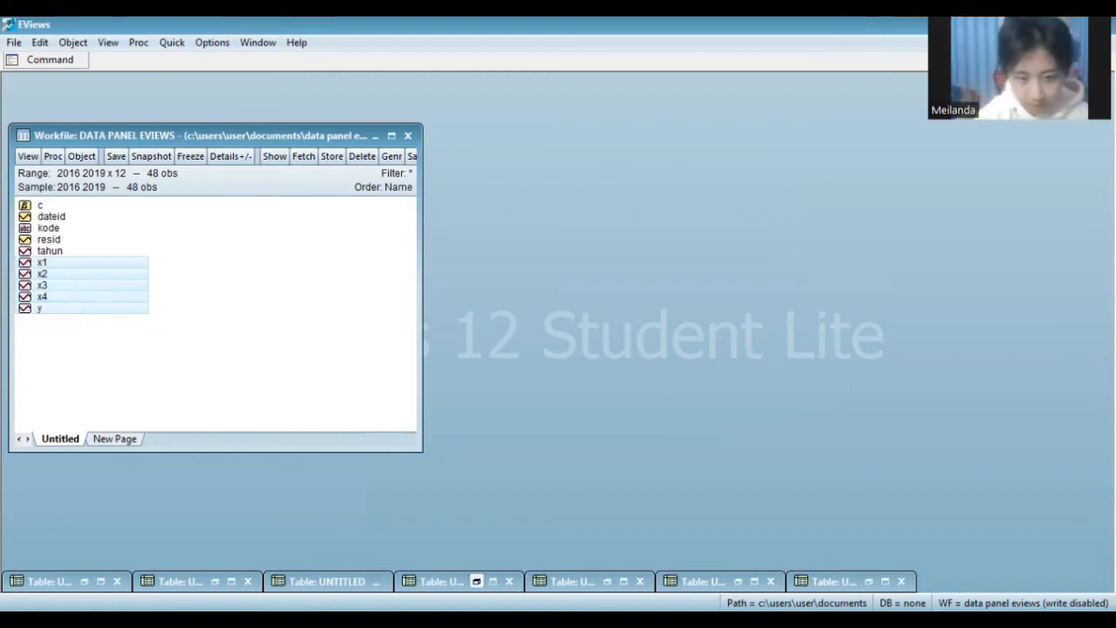
# Restore the minimised REM table, place it beside the workfile window, and view it from its first row.
pyautogui.click(476, 580)
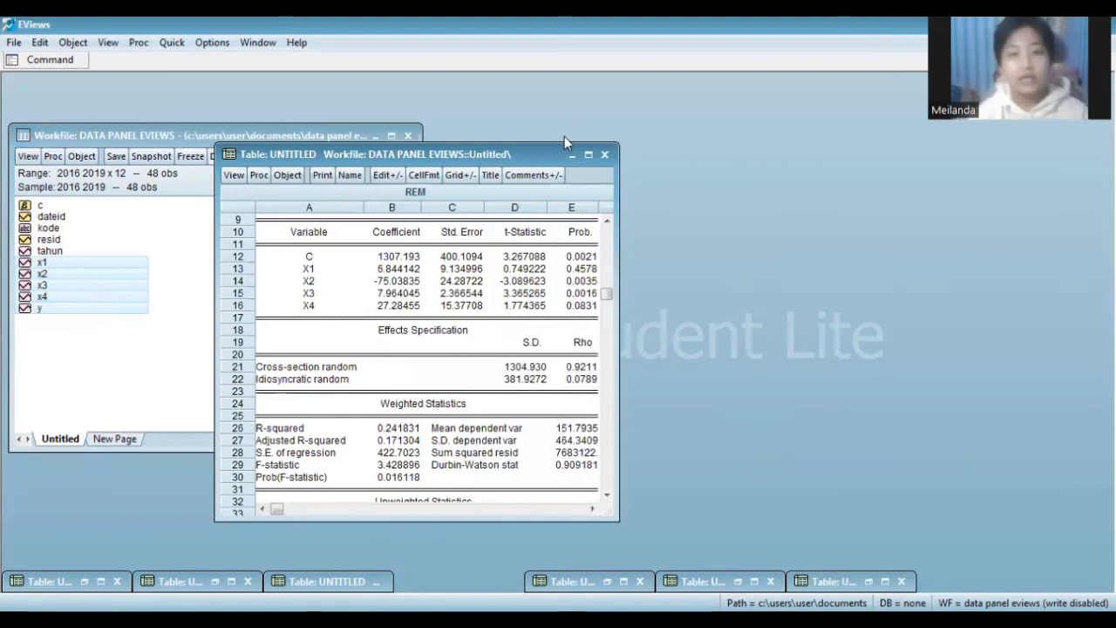
pyautogui.moveTo(507, 158); pyautogui.dragTo(577, 157)
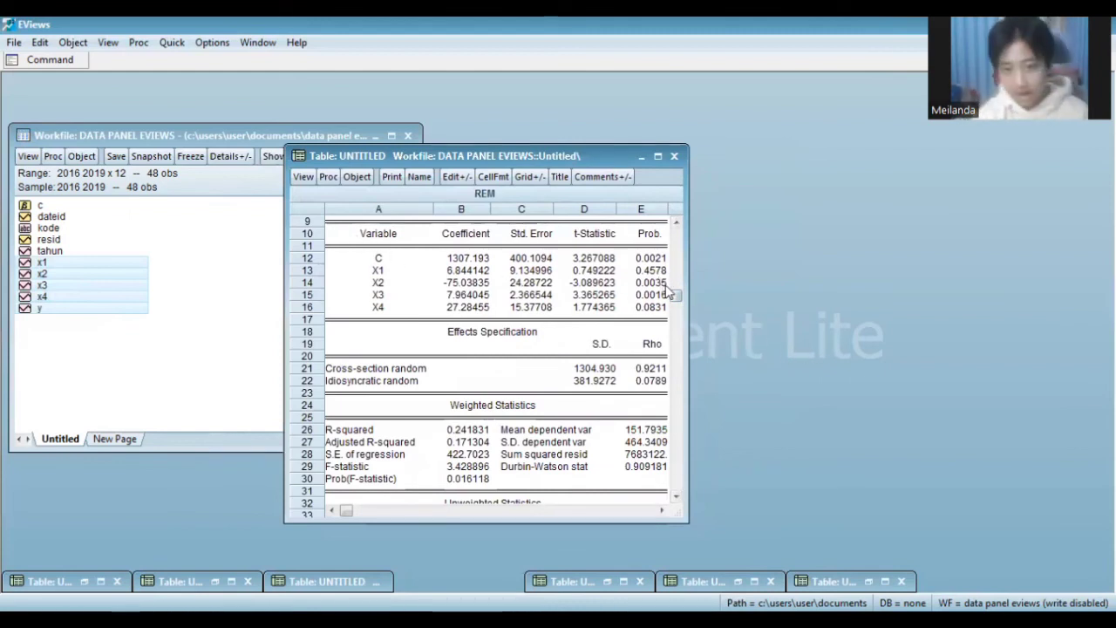
pyautogui.moveTo(676, 299); pyautogui.dragTo(671, 242)
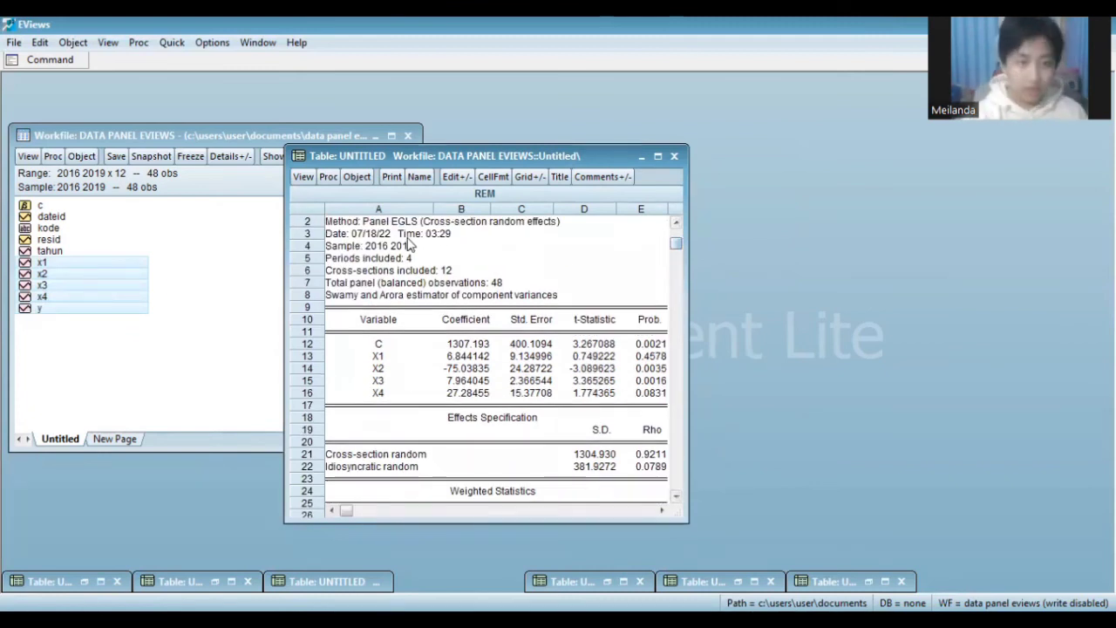
pyautogui.click(349, 225)
pyautogui.moveTo(665, 505); pyautogui.dragTo(636, 289)
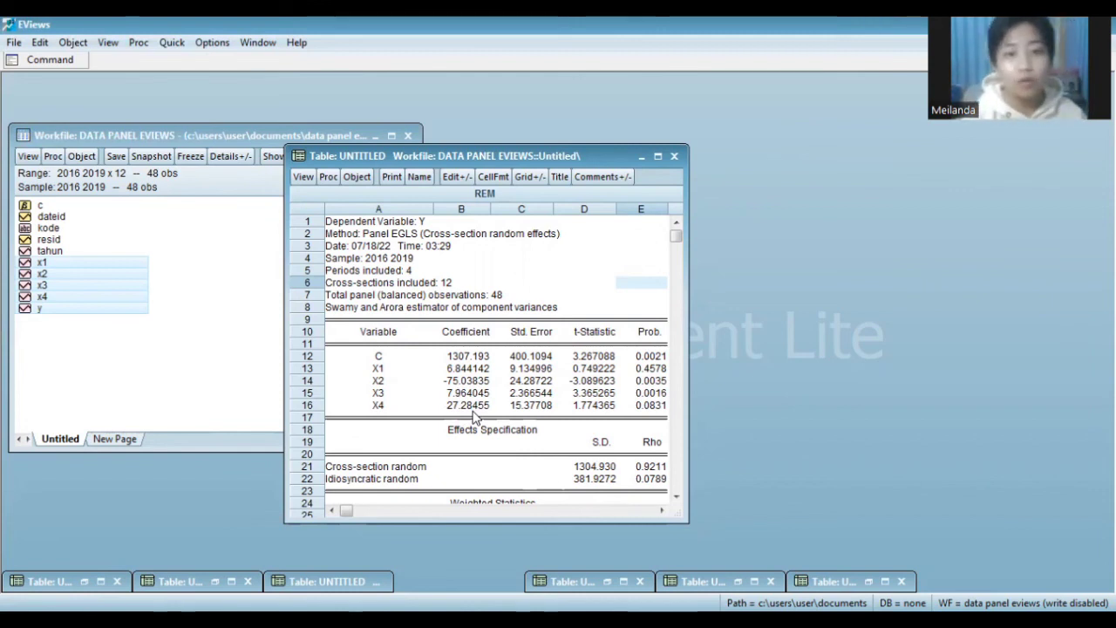
# Examine the weighted statistics of the REM table and highlight the Prob(F-statistic) row for the simultaneous significance test.
pyautogui.click(676, 497)
pyautogui.click(676, 497)
pyautogui.click(675, 497)
pyautogui.click(676, 497)
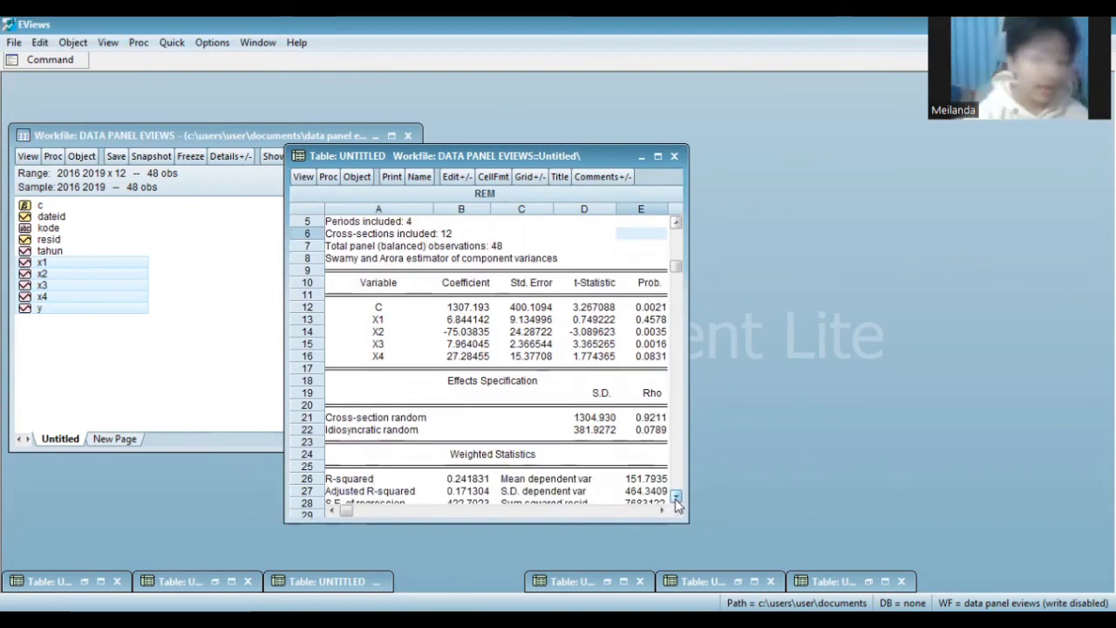
pyautogui.click(676, 497)
pyautogui.click(676, 497)
pyautogui.click(676, 497)
pyautogui.click(675, 497)
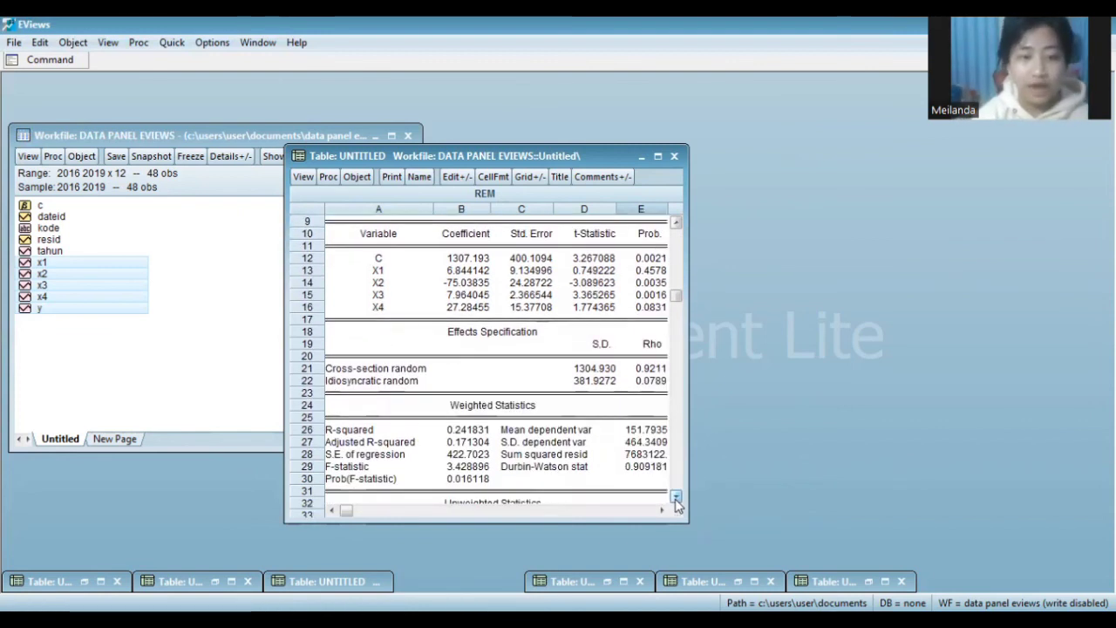
pyautogui.click(675, 497)
pyautogui.click(676, 497)
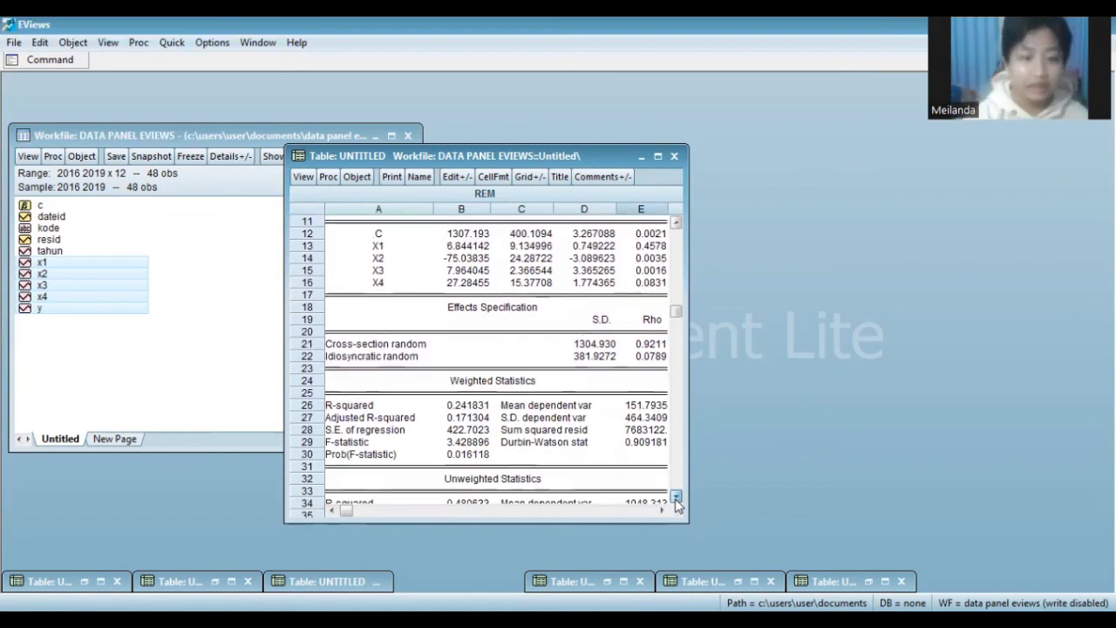
pyautogui.click(485, 455)
pyautogui.moveTo(482, 455); pyautogui.dragTo(402, 456)
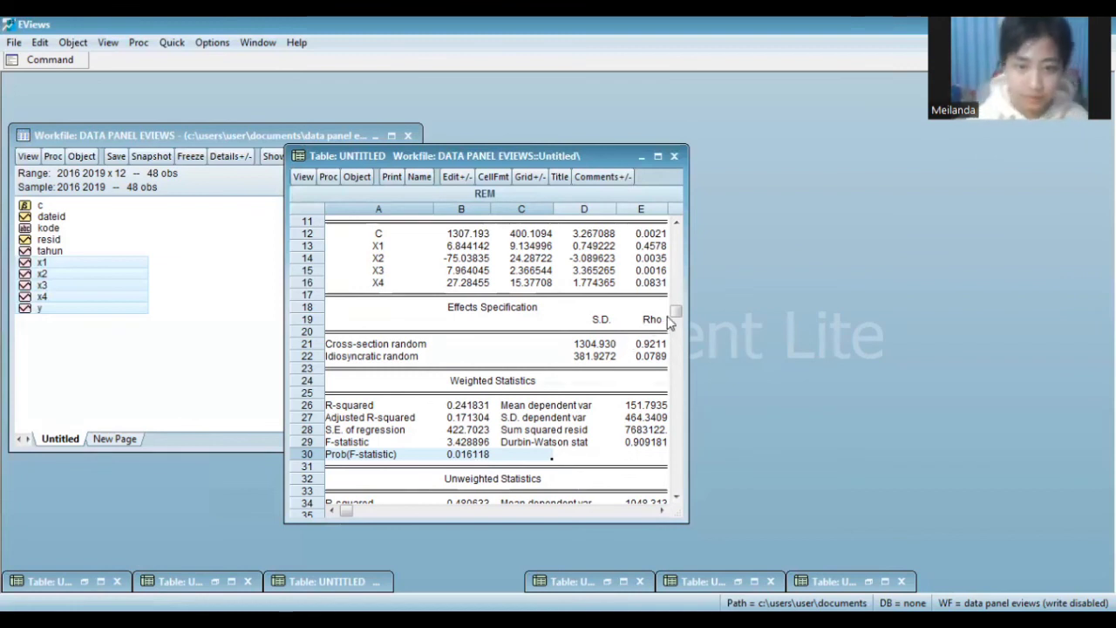
# Highlight the Prob. values of C and X1 to X4 in the REM table to examine each variable's individual significance.
pyautogui.moveTo(678, 318); pyautogui.dragTo(679, 276)
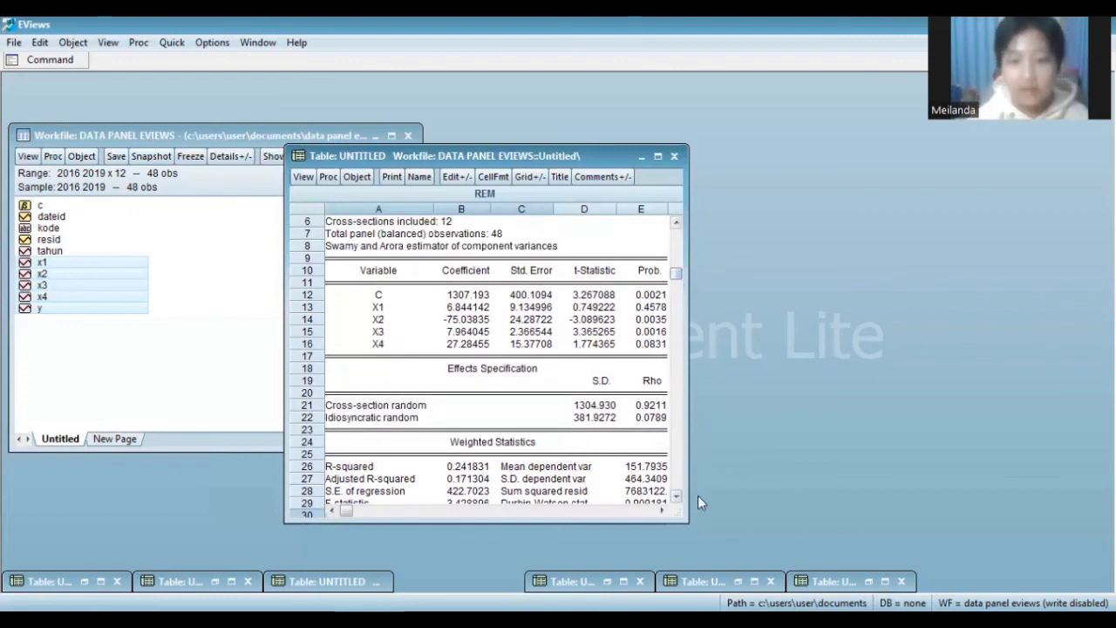
pyautogui.click(661, 511)
pyautogui.click(661, 511)
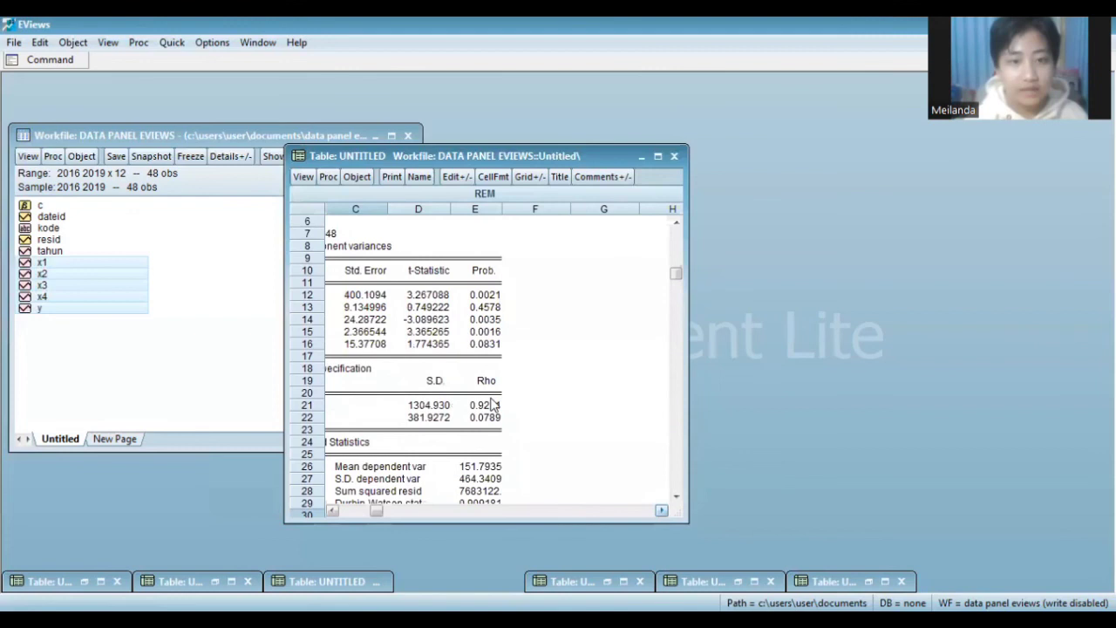
pyautogui.moveTo(475, 257); pyautogui.dragTo(504, 361)
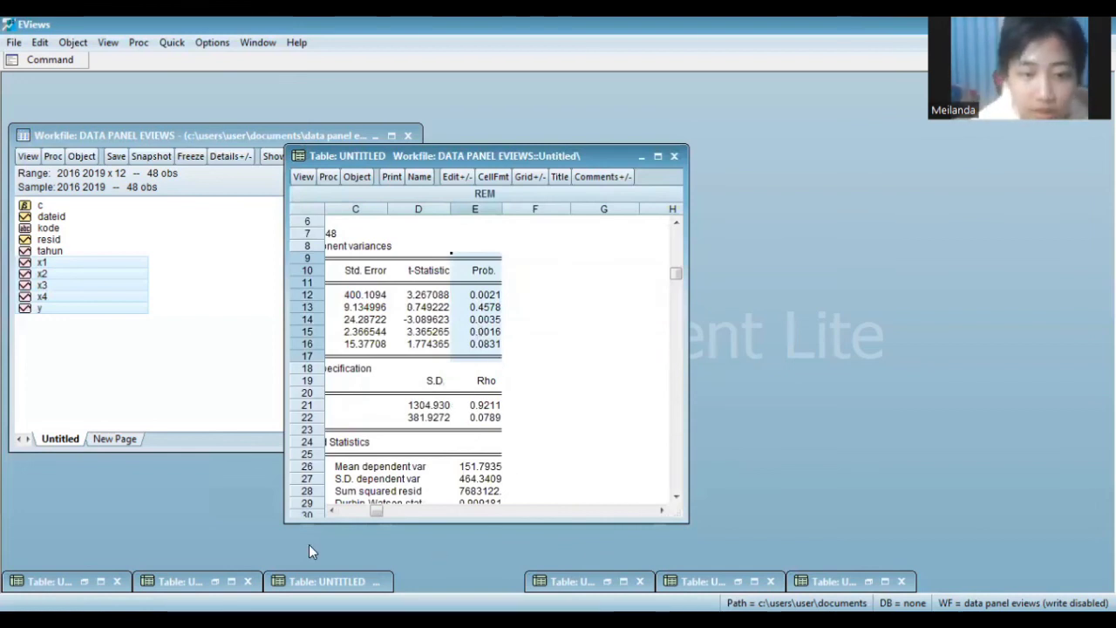
pyautogui.doubleClick(331, 512)
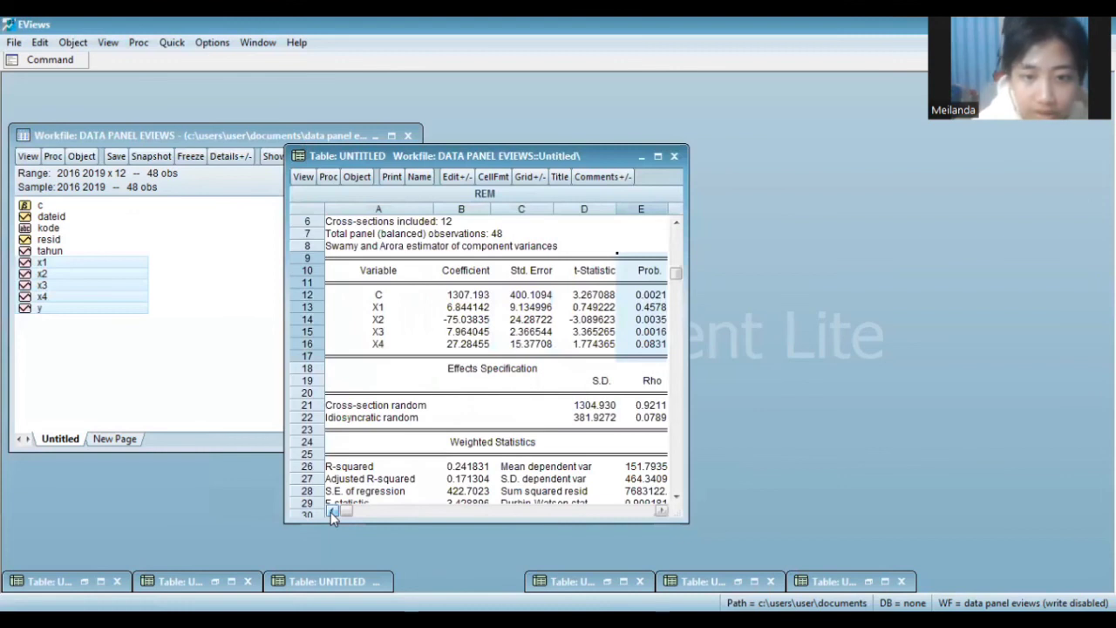